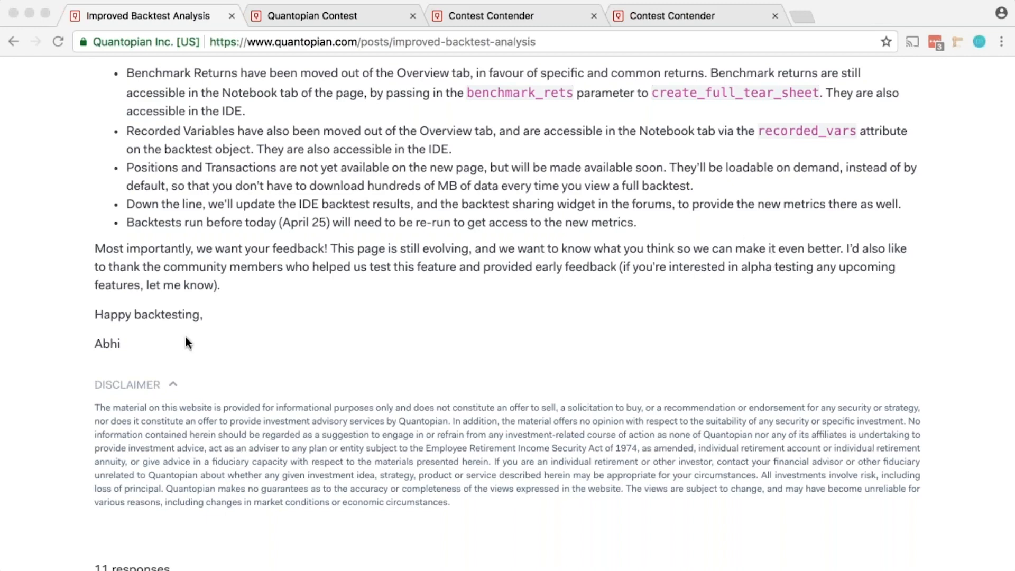
Switch to the Quantopian Contest page and review its Scoring and Criteria sections, leaving the contest criteria expanded.
scroll(185, 337, down, 1)
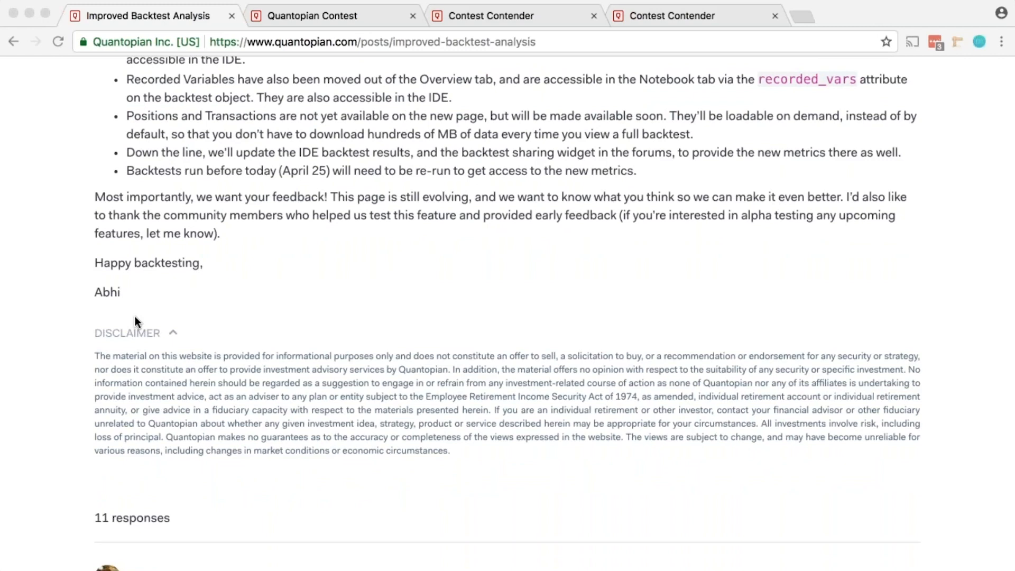
click(291, 15)
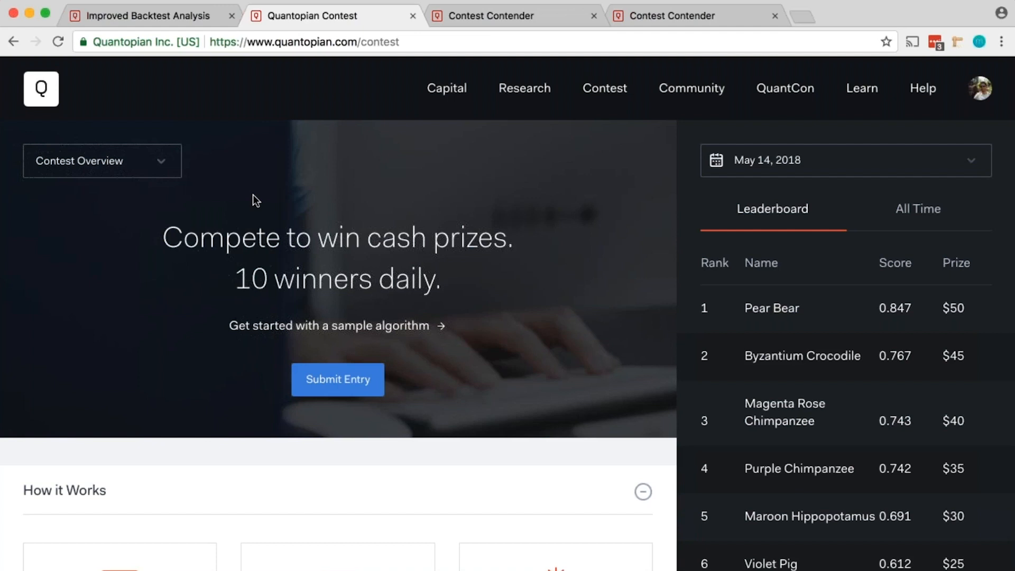
scroll(256, 200, down, 8)
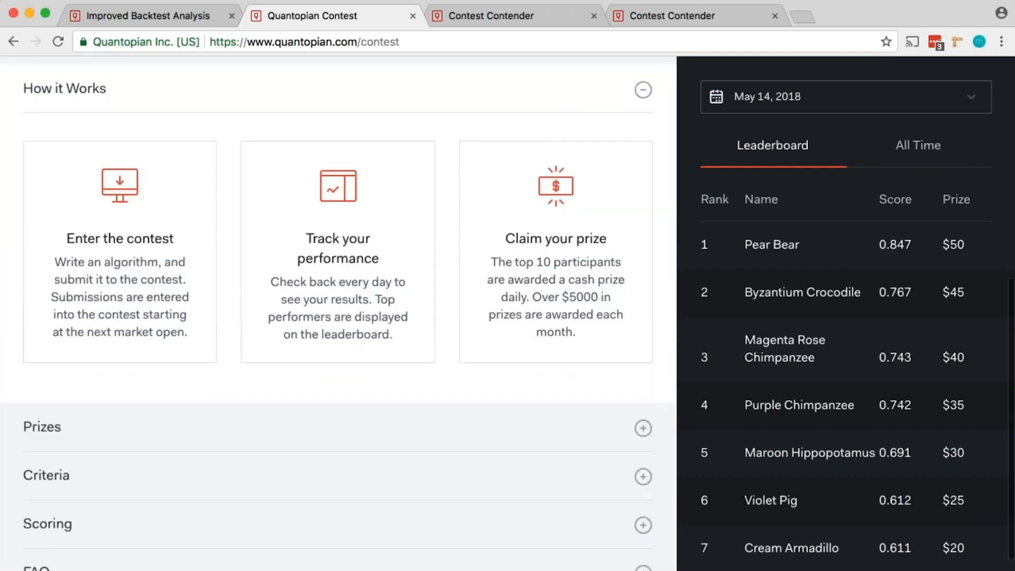
scroll(518, 506, down, 2)
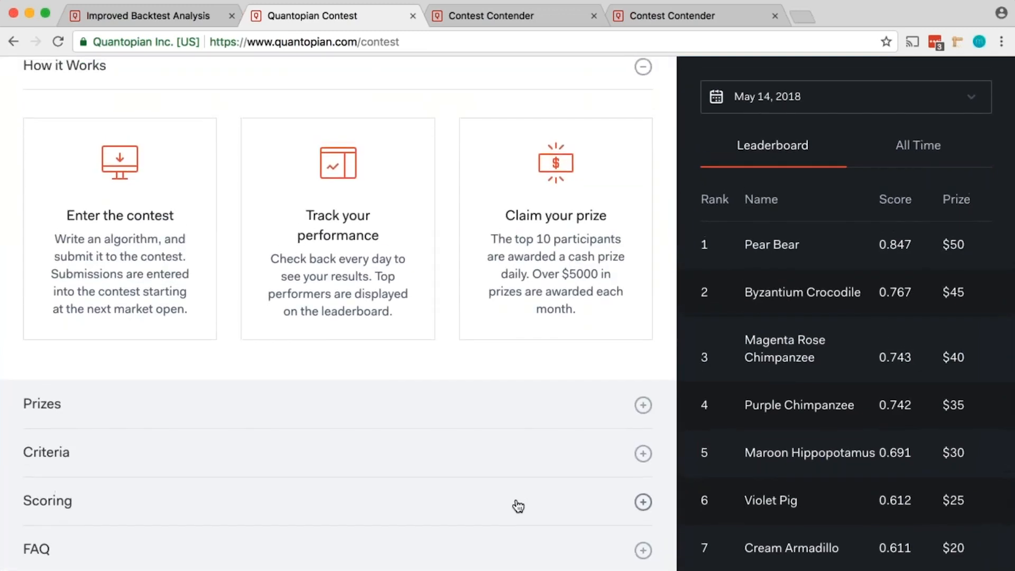
click(518, 506)
scroll(518, 506, down, 3)
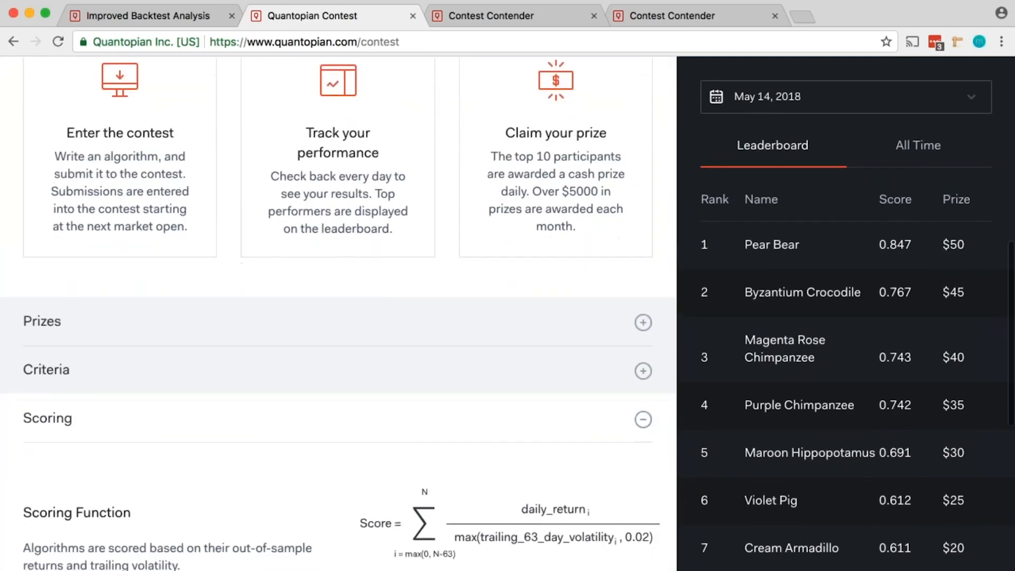
click(442, 386)
scroll(441, 386, down, 4)
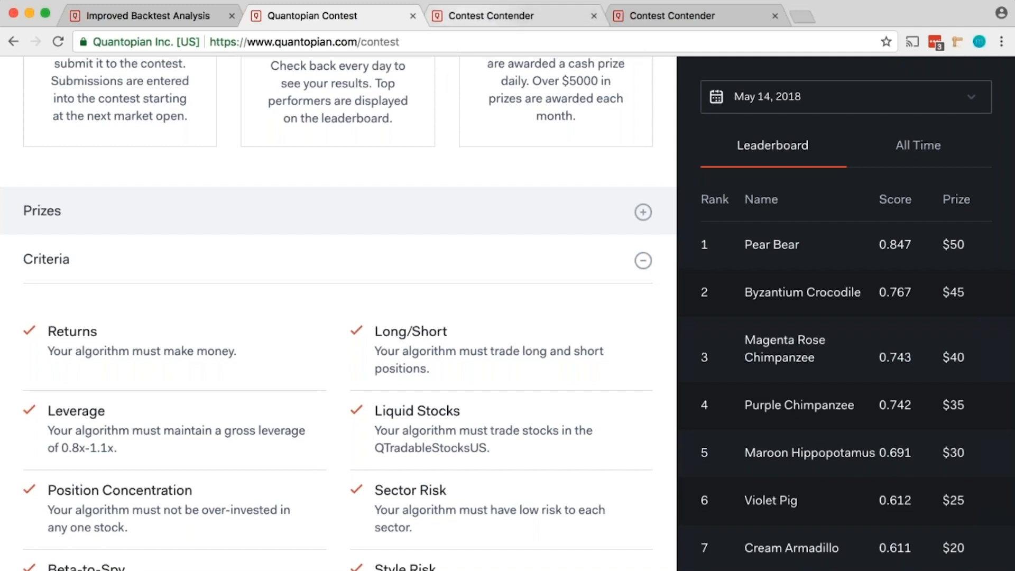
Open the Contest Contender backtest in the new backtest page and try the returns chart's date range from about November 2014, restoring the full range.
click(468, 19)
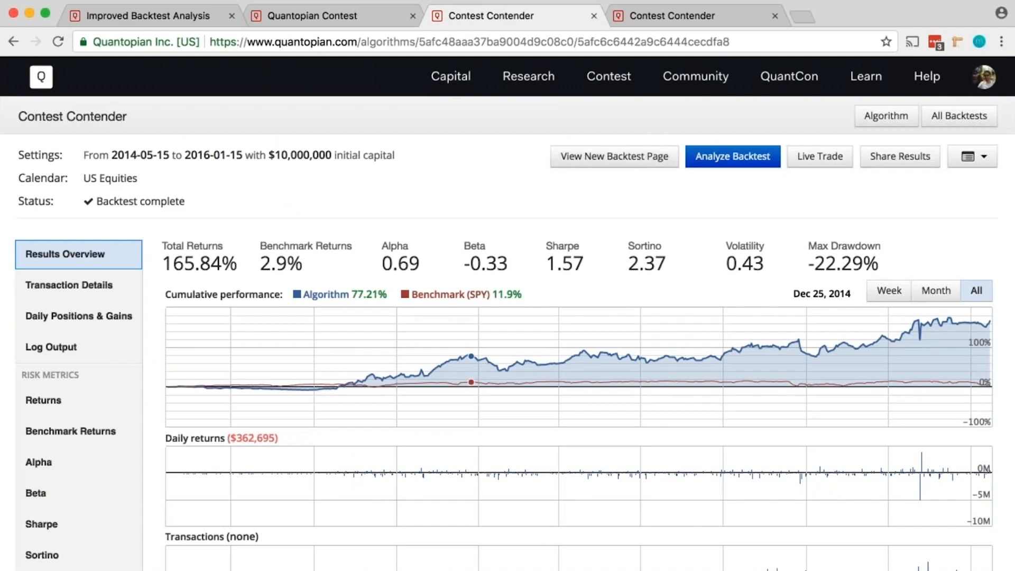
click(584, 157)
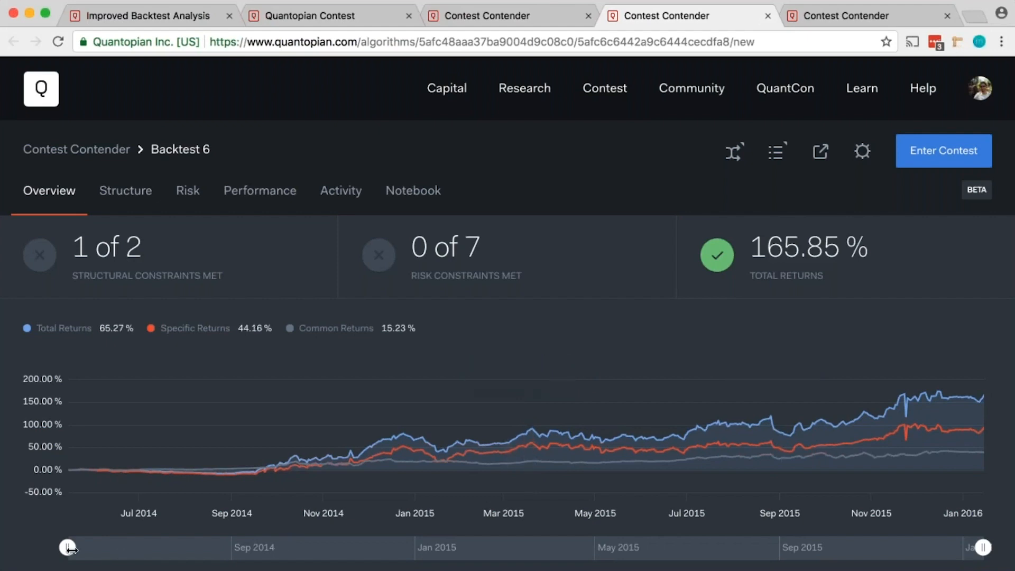
drag(68, 548, 310, 547)
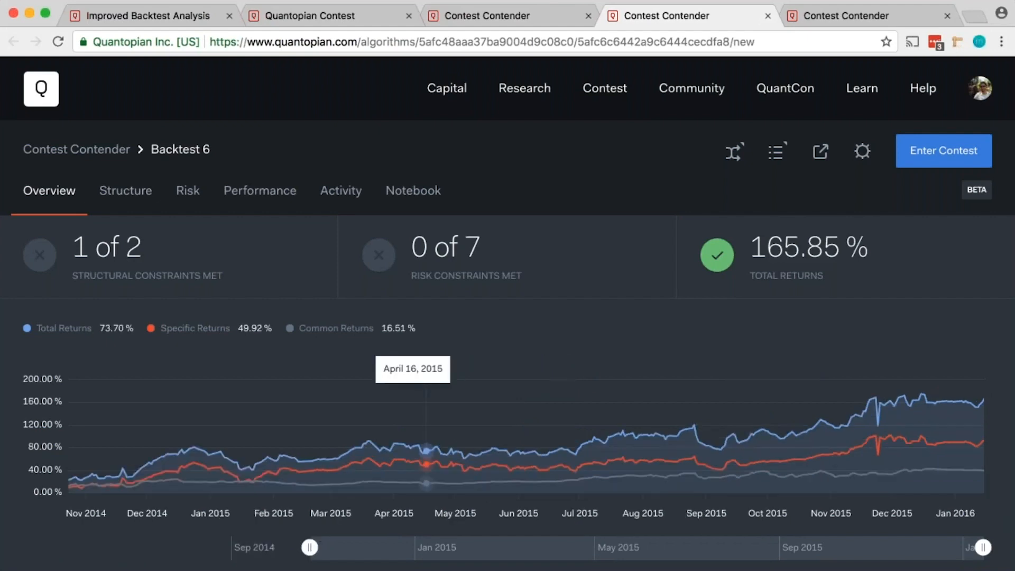
drag(310, 547, 18, 521)
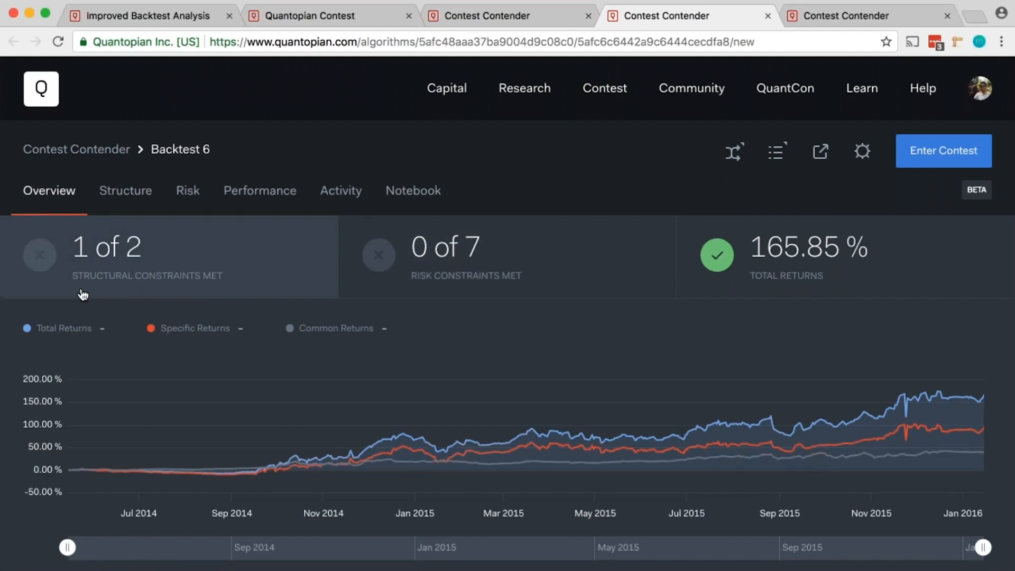
Review the backtest's structural constraints and examine its Sector Exposures risk chart against the contest limits.
click(109, 266)
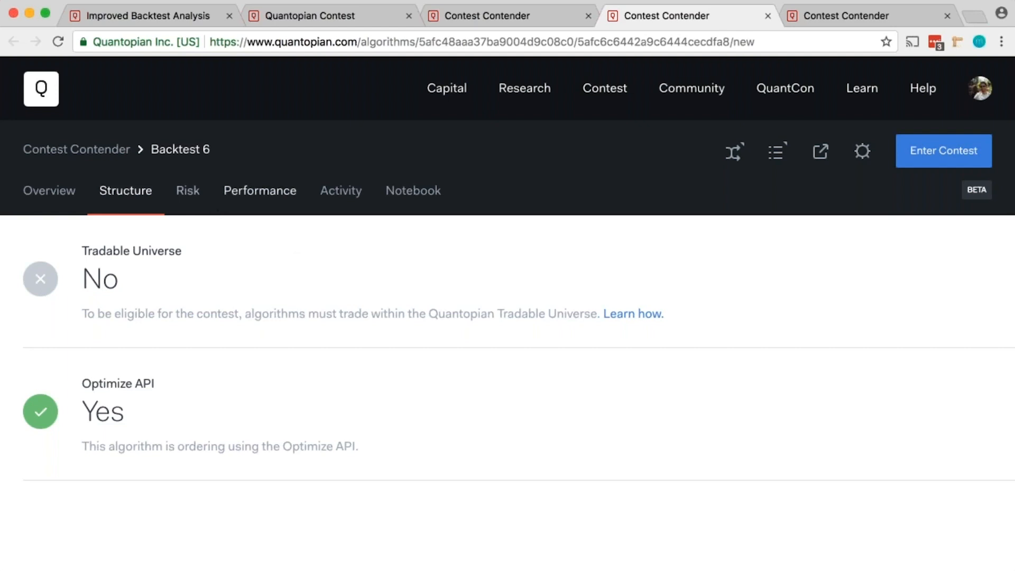
click(191, 199)
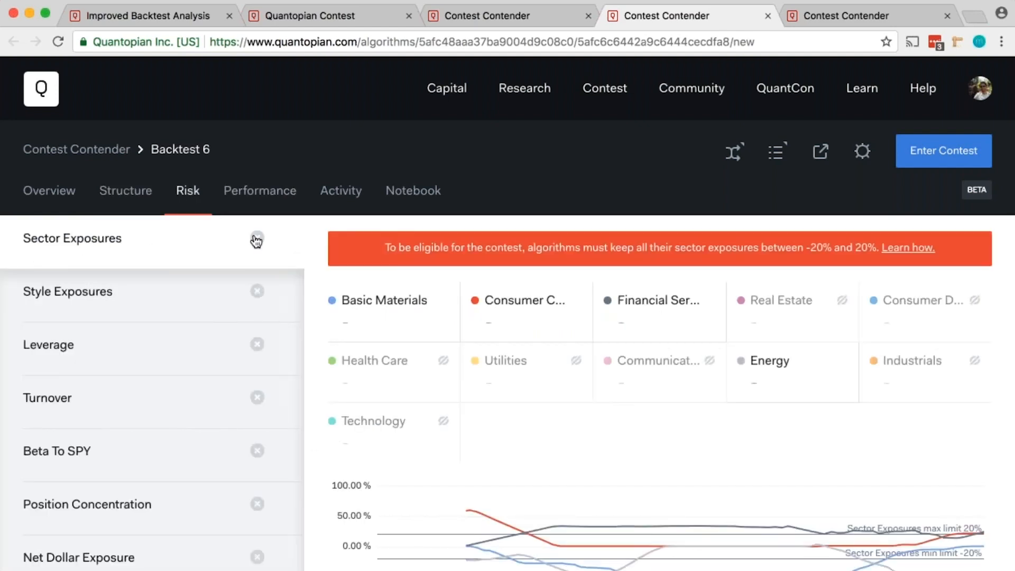
scroll(256, 241, down, 1)
scroll(256, 241, up, 1)
scroll(477, 288, down, 4)
scroll(477, 289, up, 1)
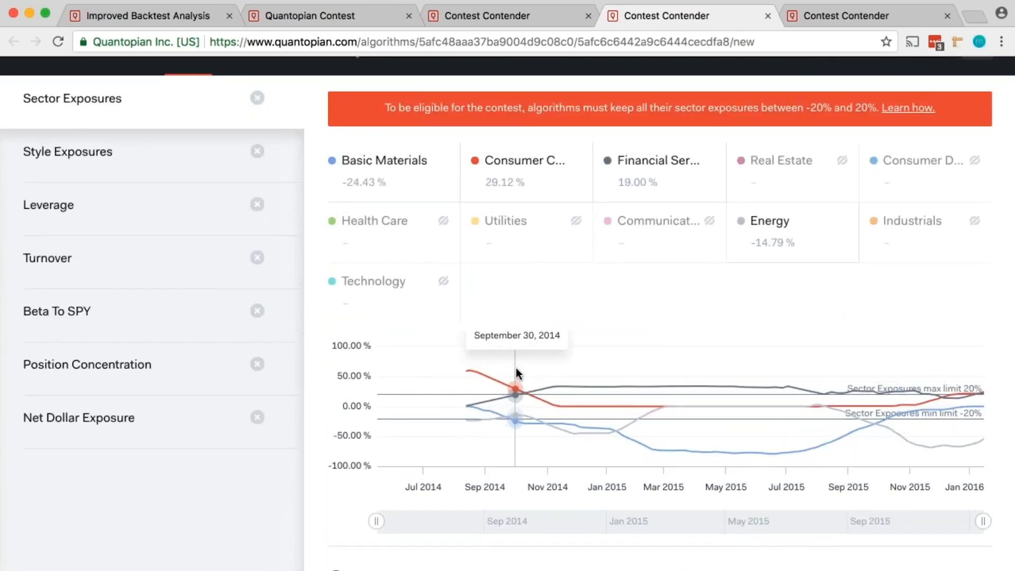
scroll(516, 370, down, 3)
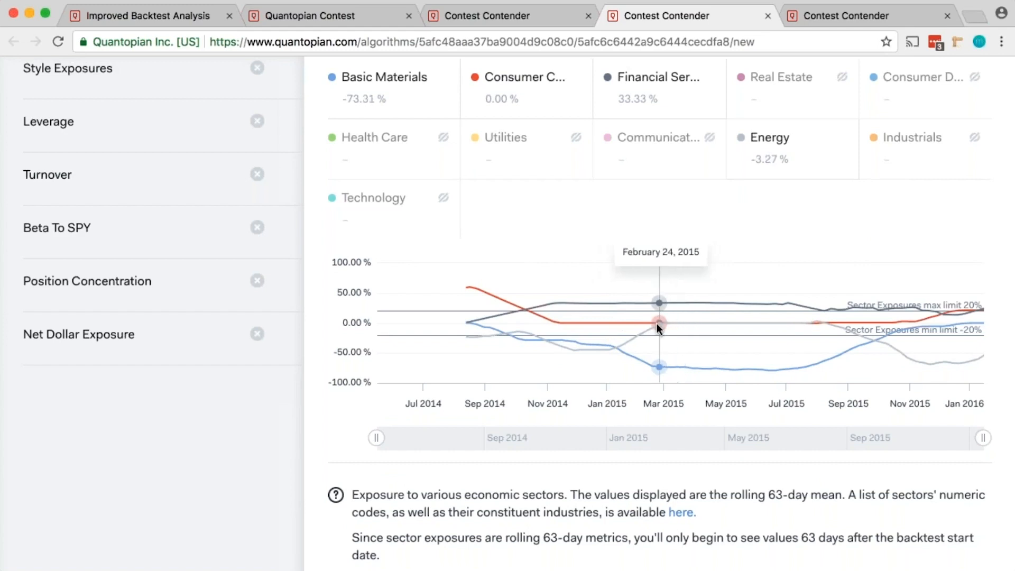
scroll(482, 317, up, 1)
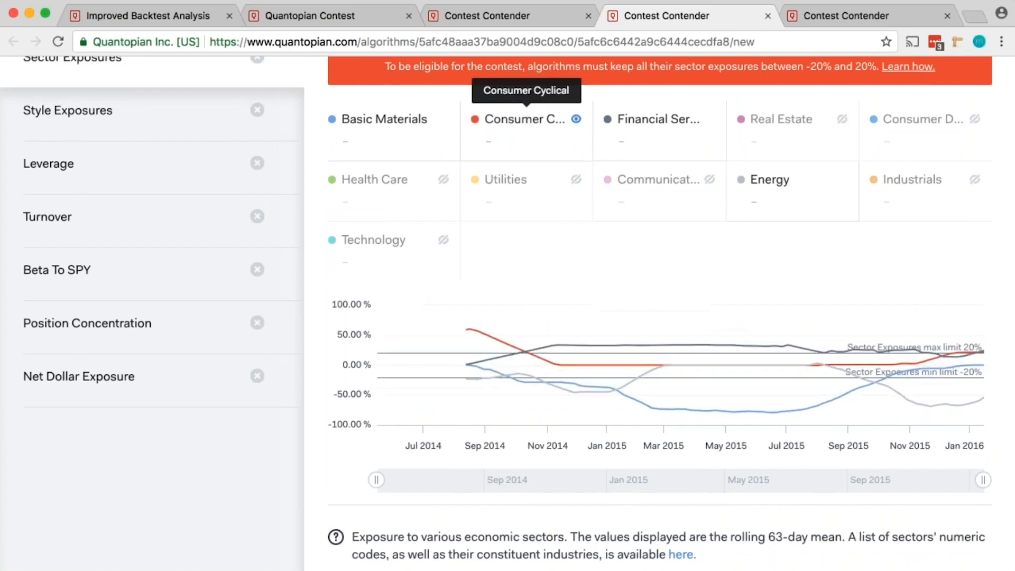
scroll(628, 238, down, 3)
scroll(629, 238, up, 3)
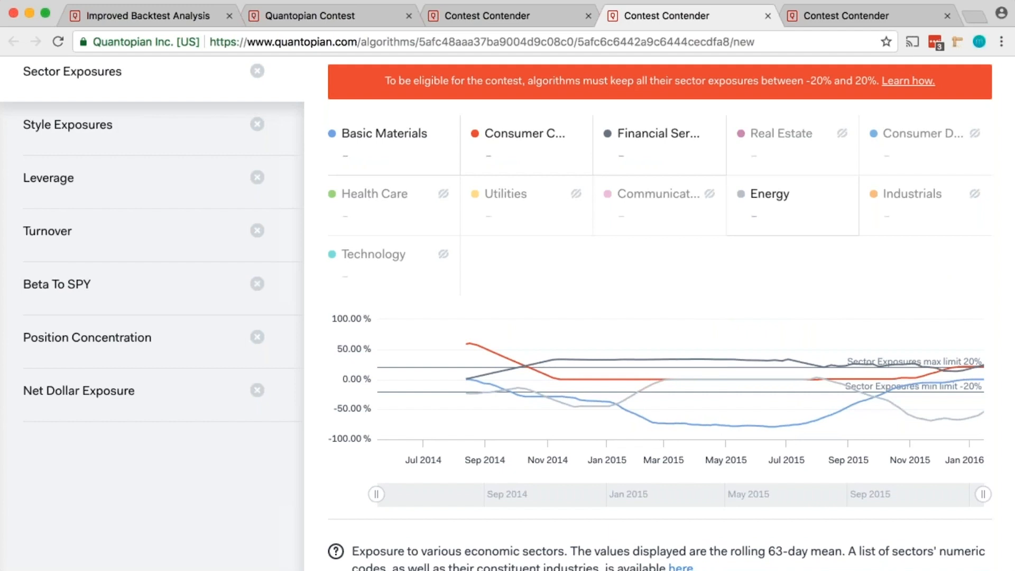
Examine the Style Exposures risk chart and read the definitions of the investing styles.
click(144, 138)
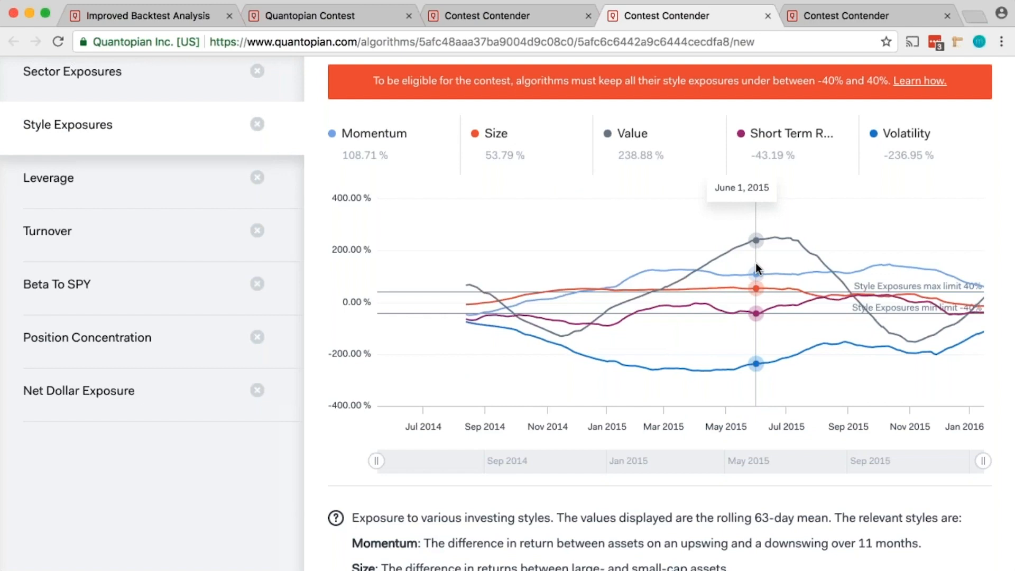
scroll(756, 262, down, 2)
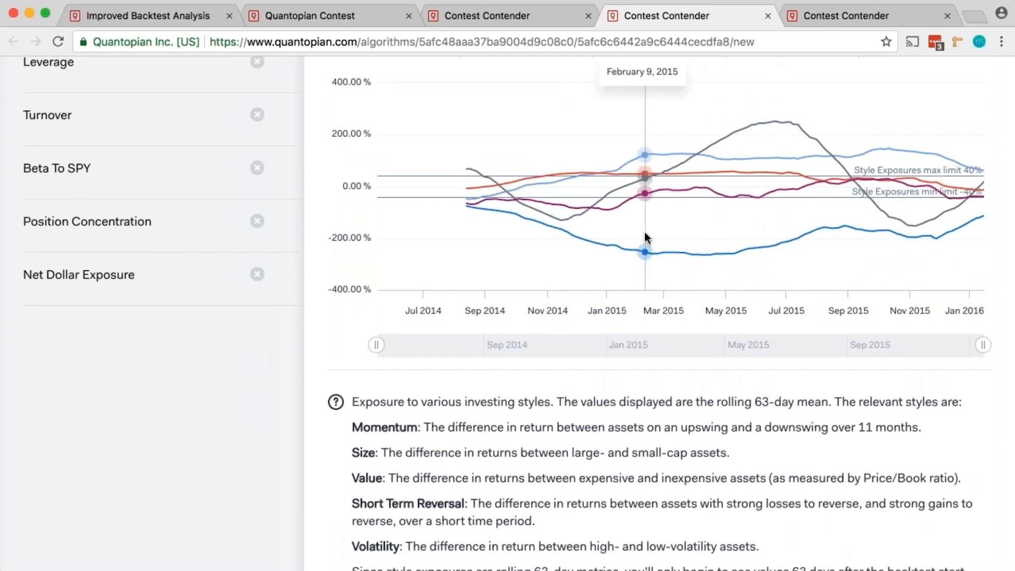
scroll(663, 228, up, 1)
scroll(667, 227, up, 2)
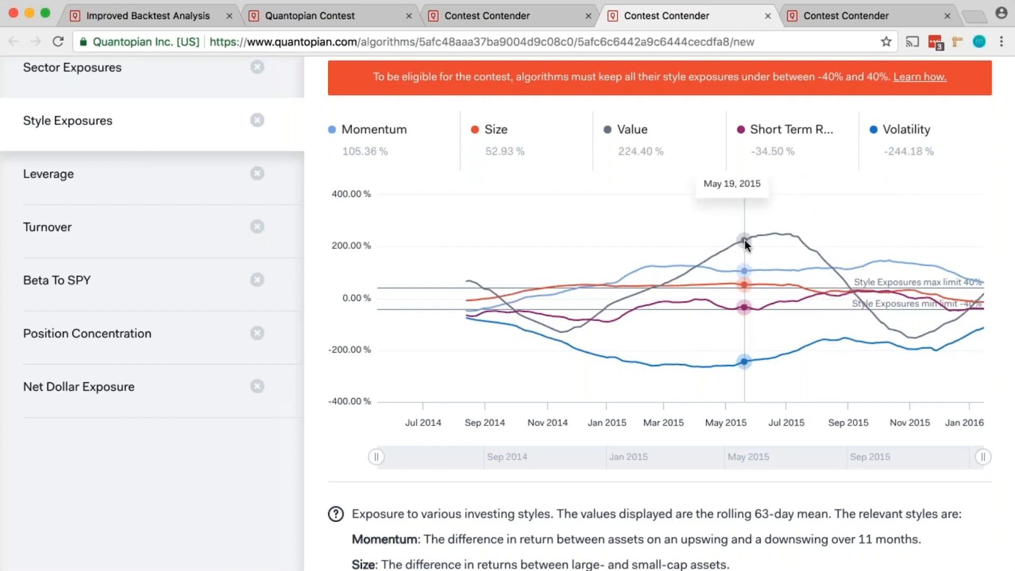
View the Leverage risk chart, read the contest tutorial lesson on the leverage requirement, and return to the backtest.
click(206, 177)
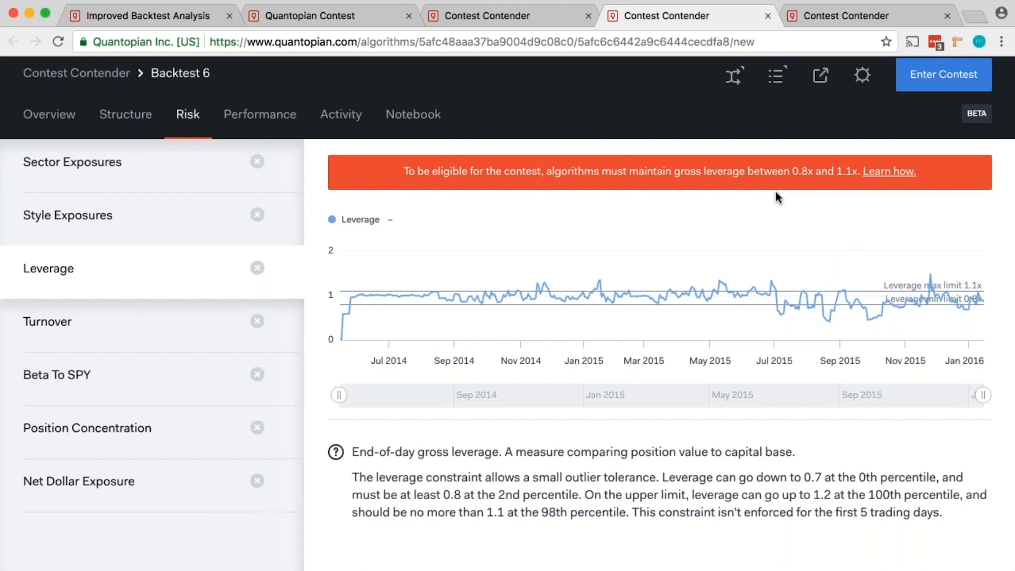
click(890, 171)
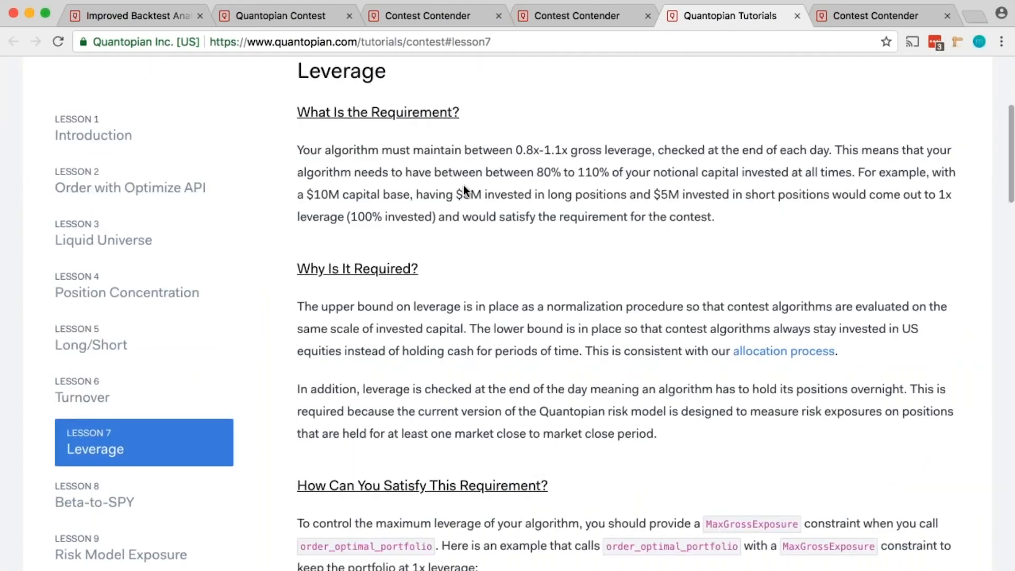
scroll(464, 186, down, 2)
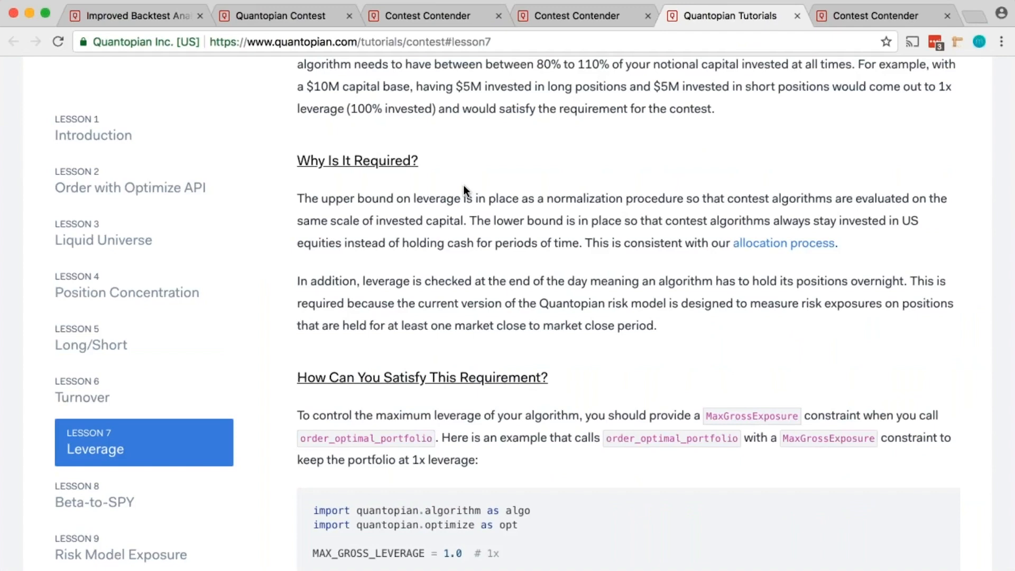
scroll(463, 186, down, 1)
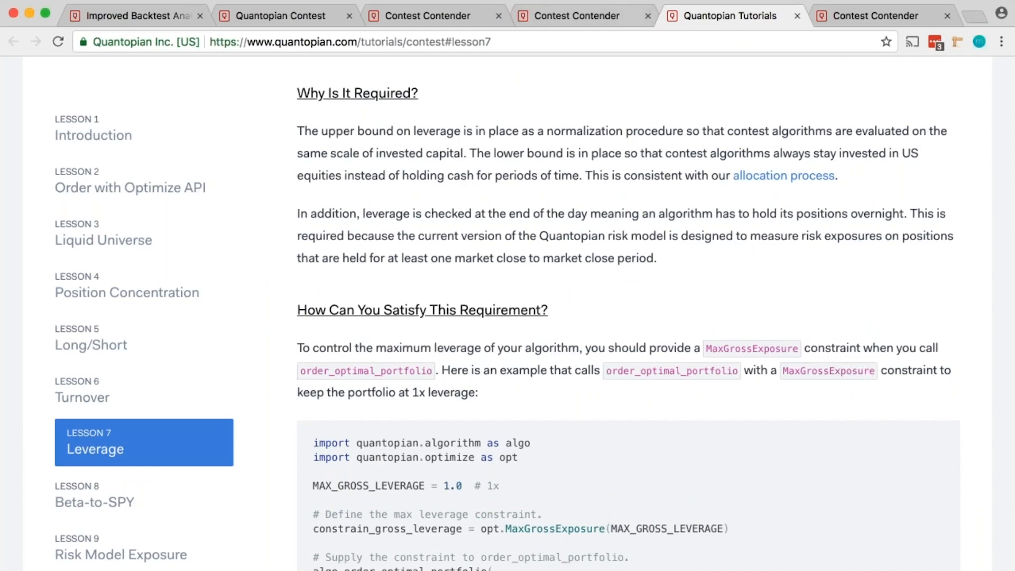
click(547, 19)
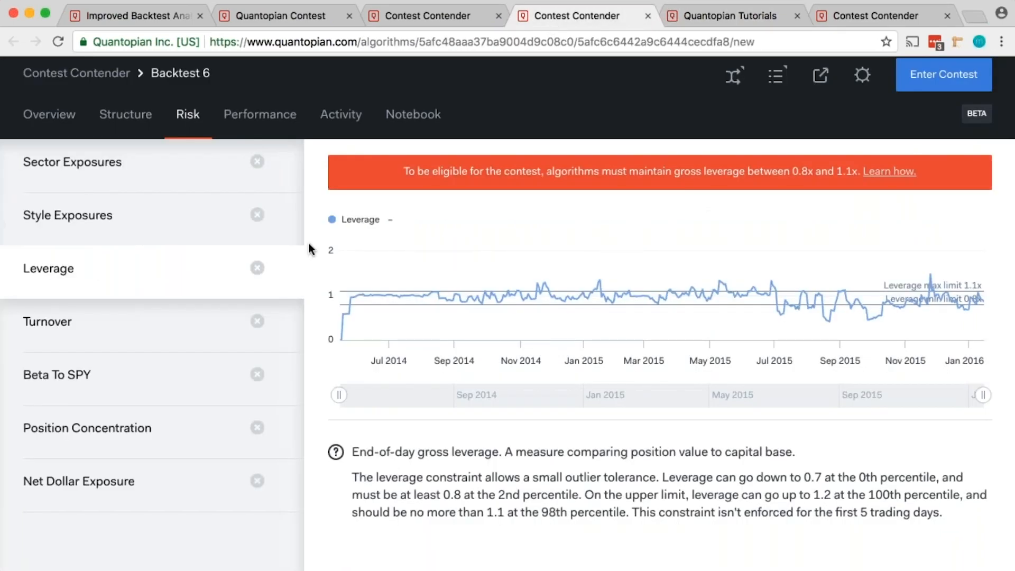
View the Turnover risk chart, read the Turnover lesson in the contest tutorial, and return to the backtest.
click(105, 337)
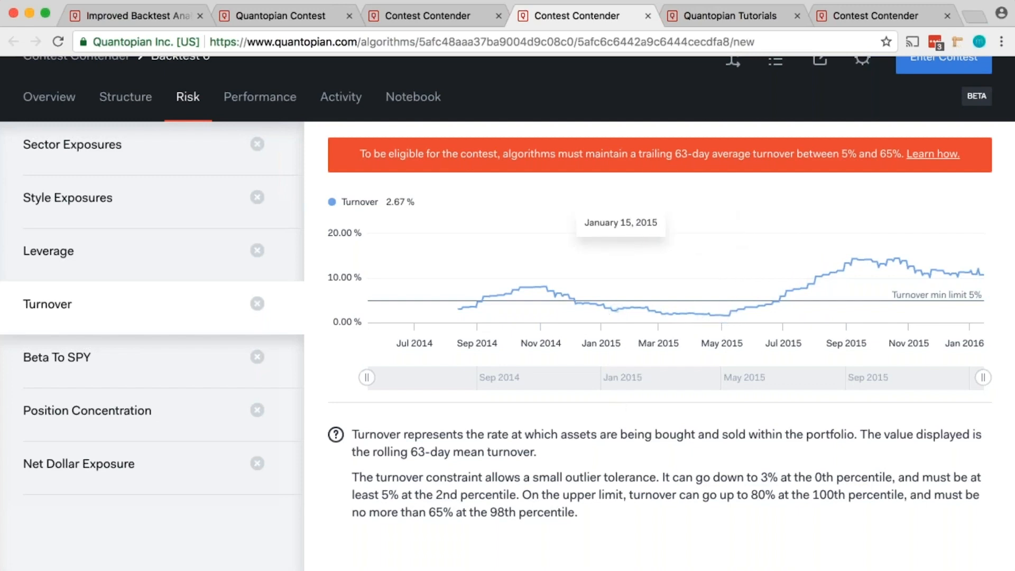
click(682, 15)
click(154, 378)
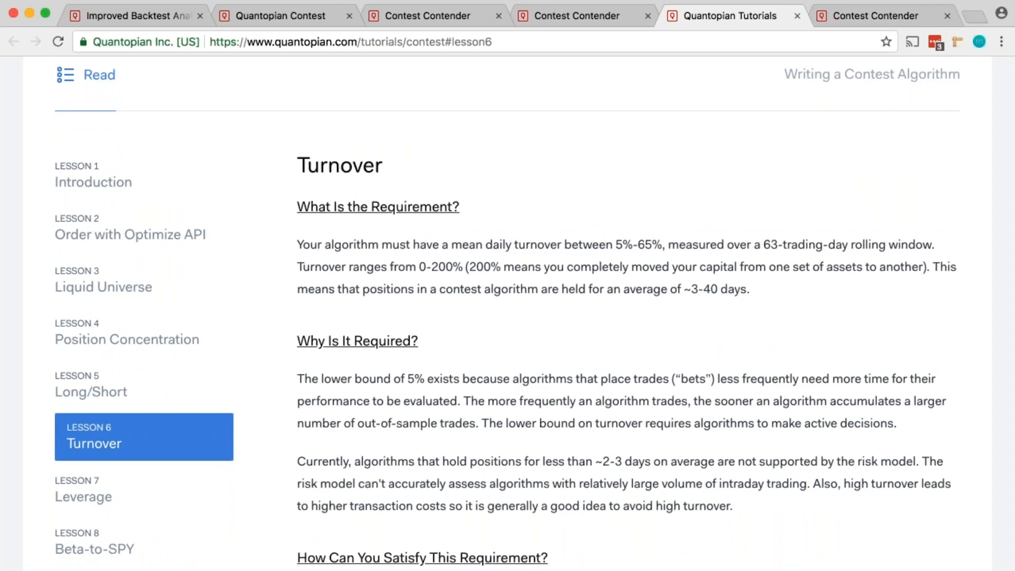
click(551, 16)
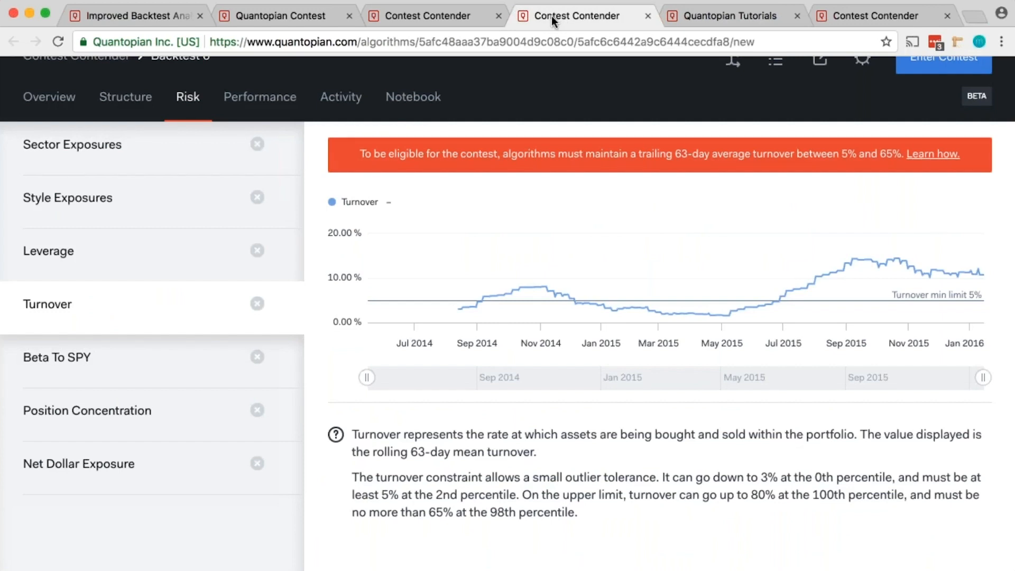
Examine the Beta To SPY risk chart, checking the rolling beta at its dip around December 2014.
click(108, 373)
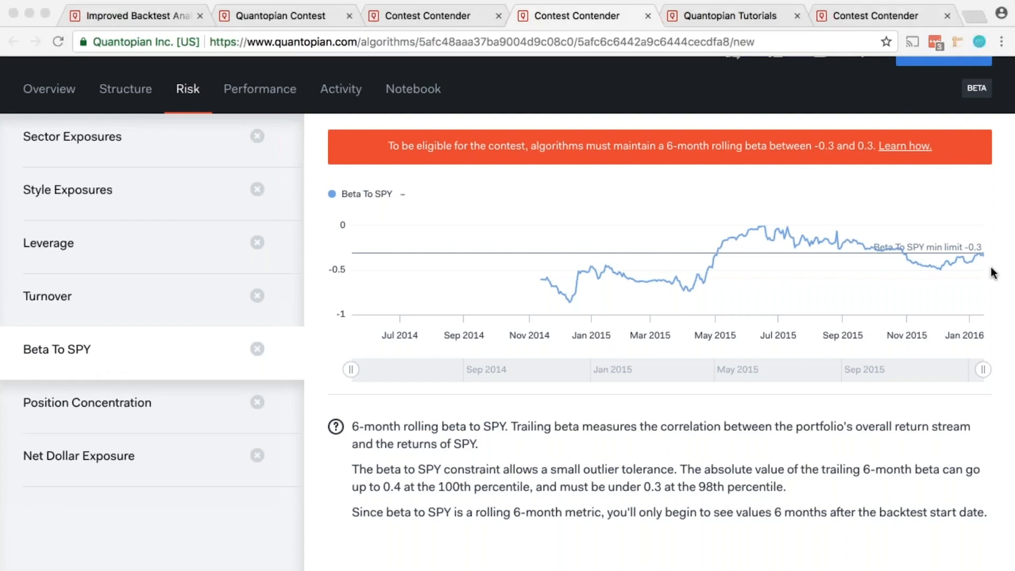
click(569, 278)
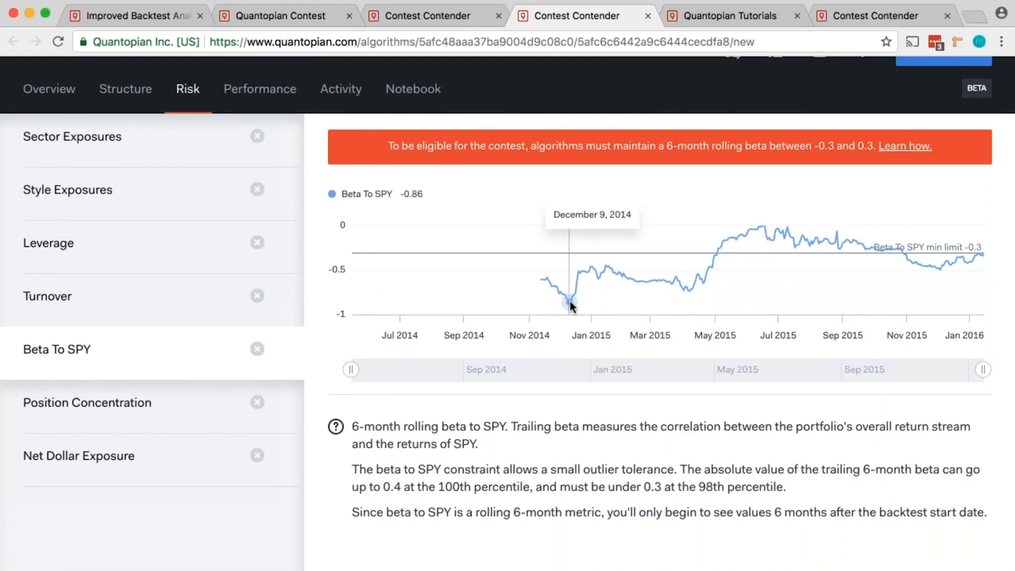
Examine the Position Concentration and Net Dollar Exposure risk charts against their maximum limits.
click(190, 404)
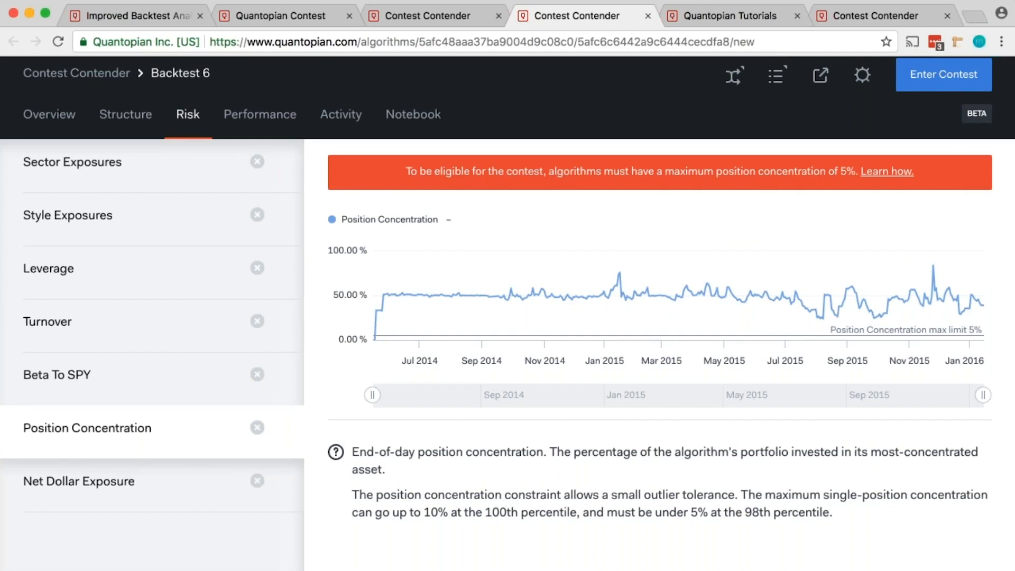
mouse_move(440, 310)
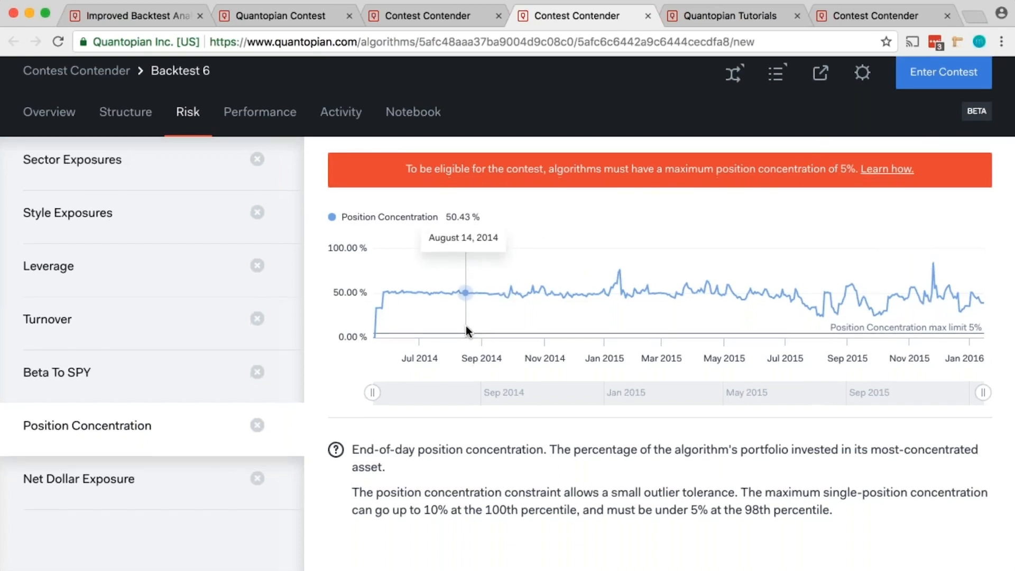
click(178, 480)
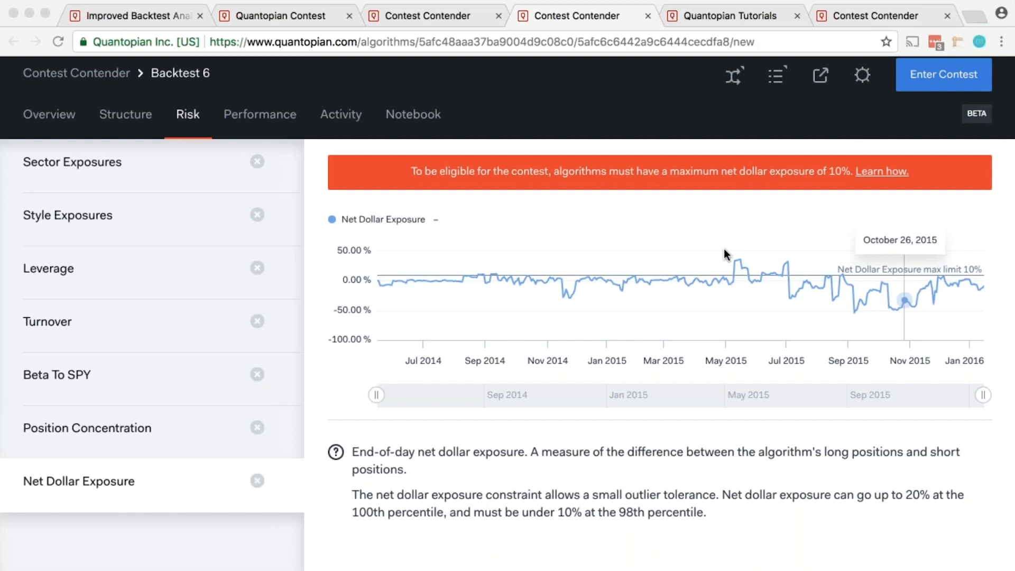
Open the backtest's performance metrics and inspect the Total Returns chart around July 2014.
click(244, 113)
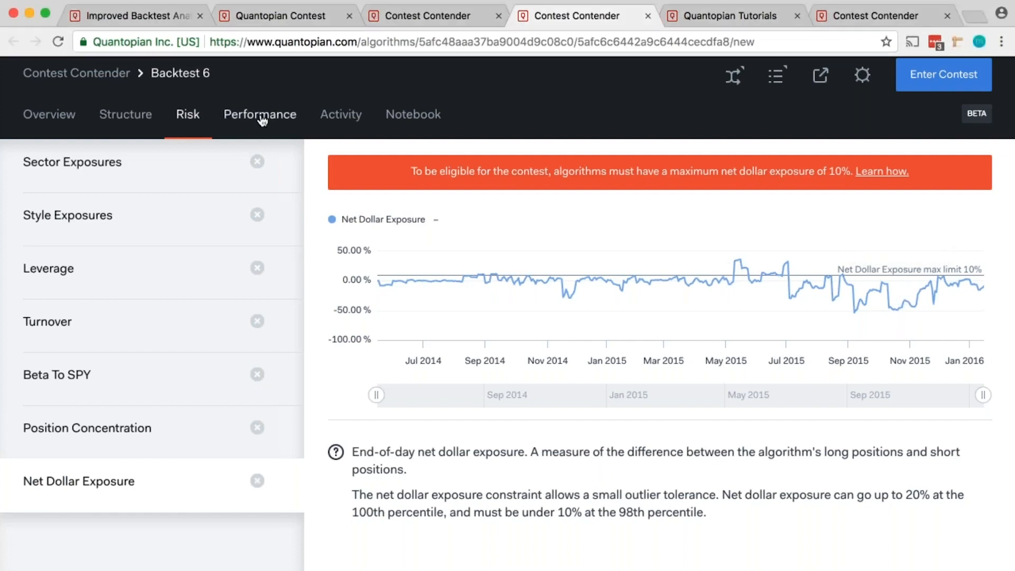
click(261, 117)
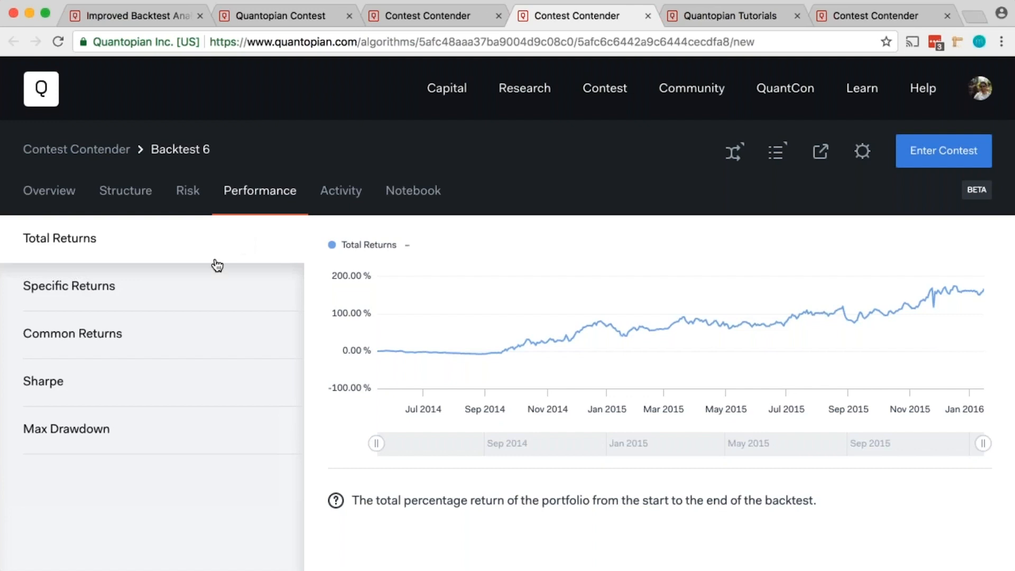
mouse_move(466, 354)
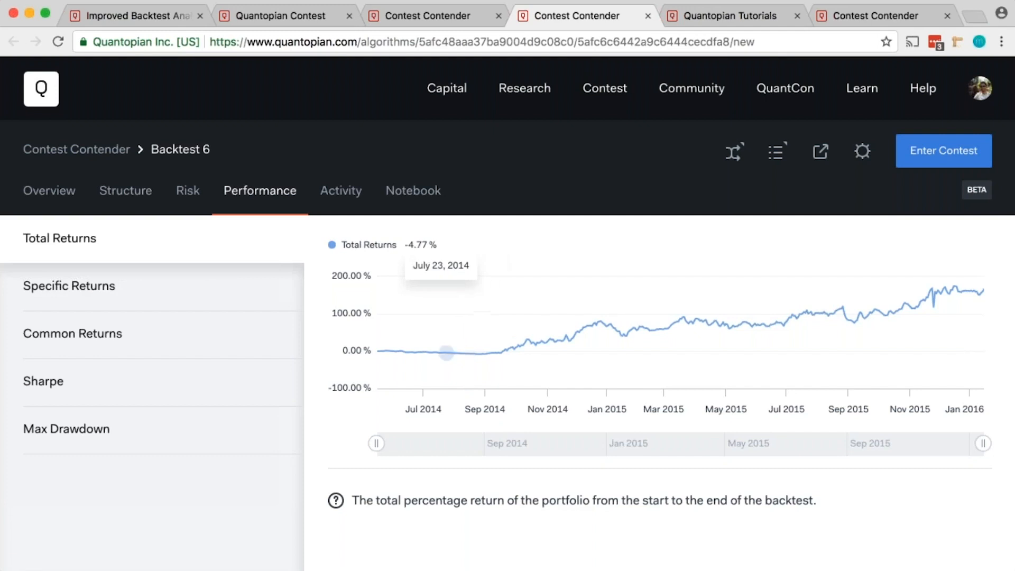
View the Specific Returns and Common Returns performance charts, inspecting common returns around October 30, 2014.
click(151, 289)
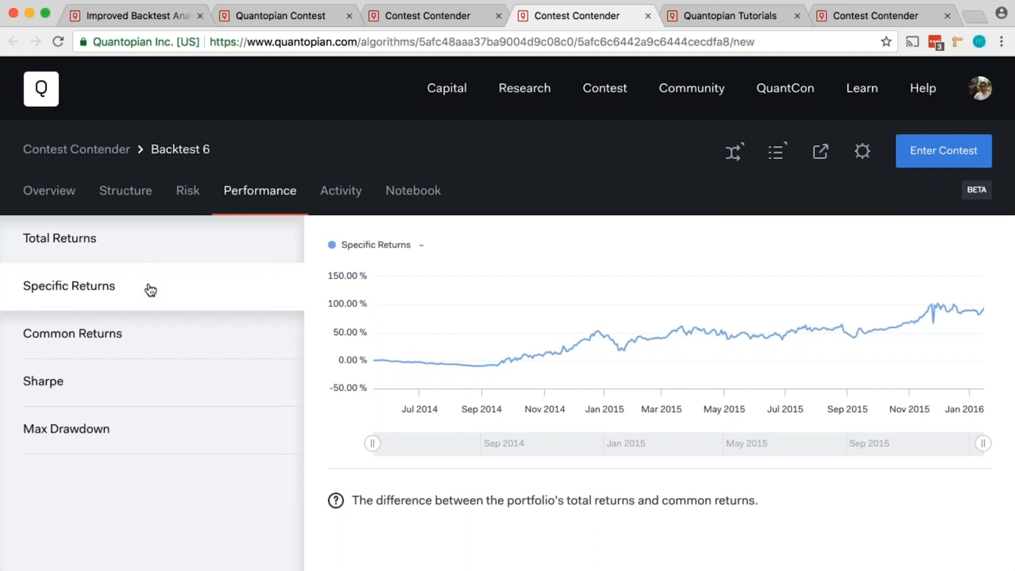
click(141, 338)
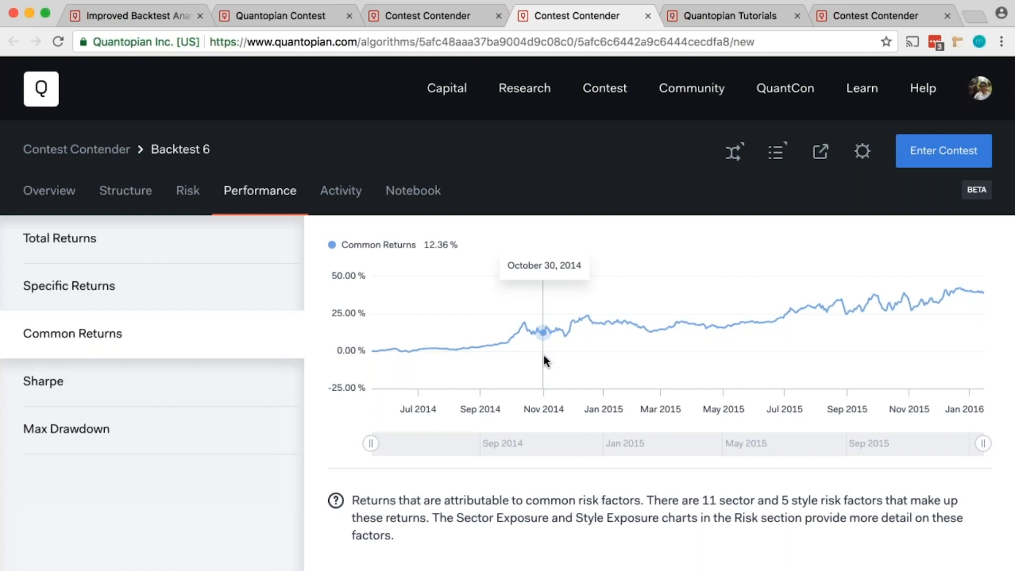
Review the Sector Exposures and Style Exposures risk charts behind the common returns, and return to the performance metrics.
click(185, 190)
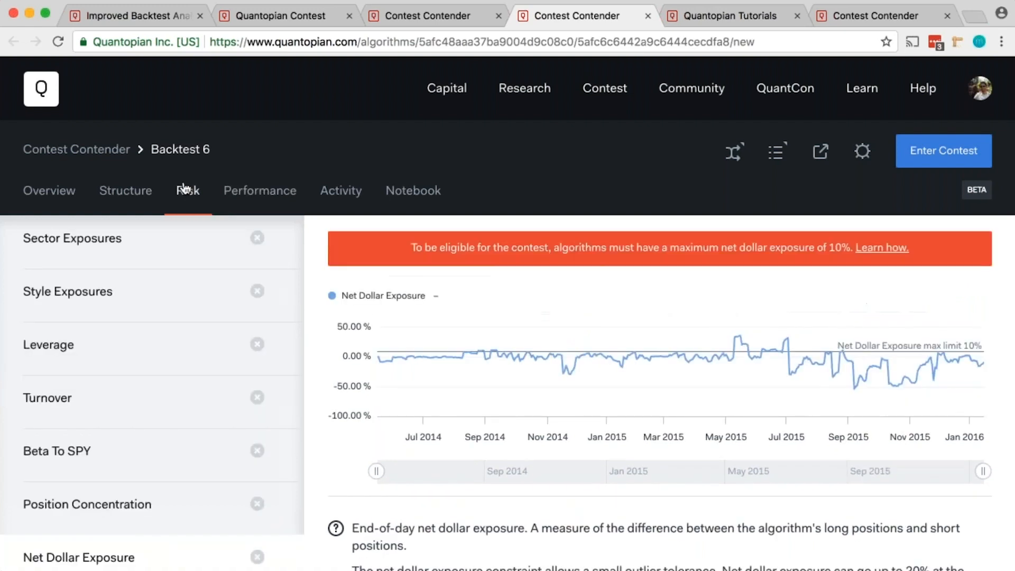
click(159, 247)
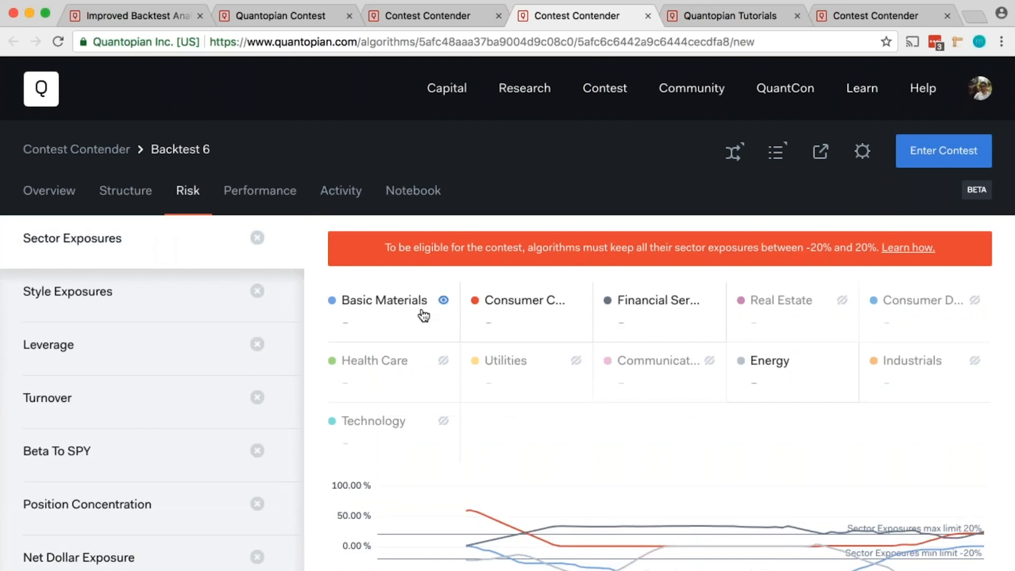
scroll(503, 445, down, 2)
mouse_move(504, 446)
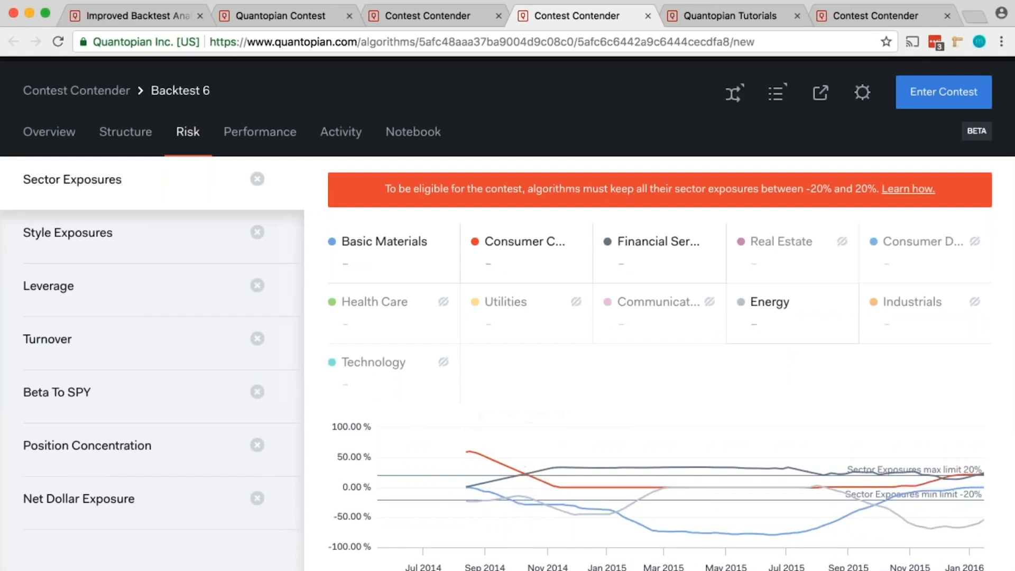
click(299, 254)
mouse_move(600, 423)
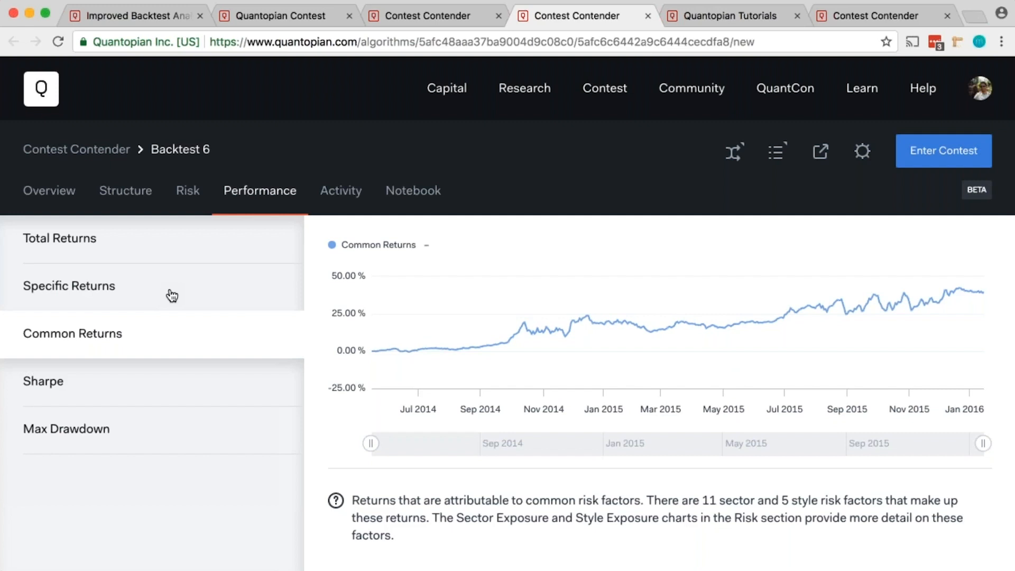
Examine the 6-month rolling Sharpe chart and its description, and the Max Drawdown chart around January 15, 2015.
click(114, 386)
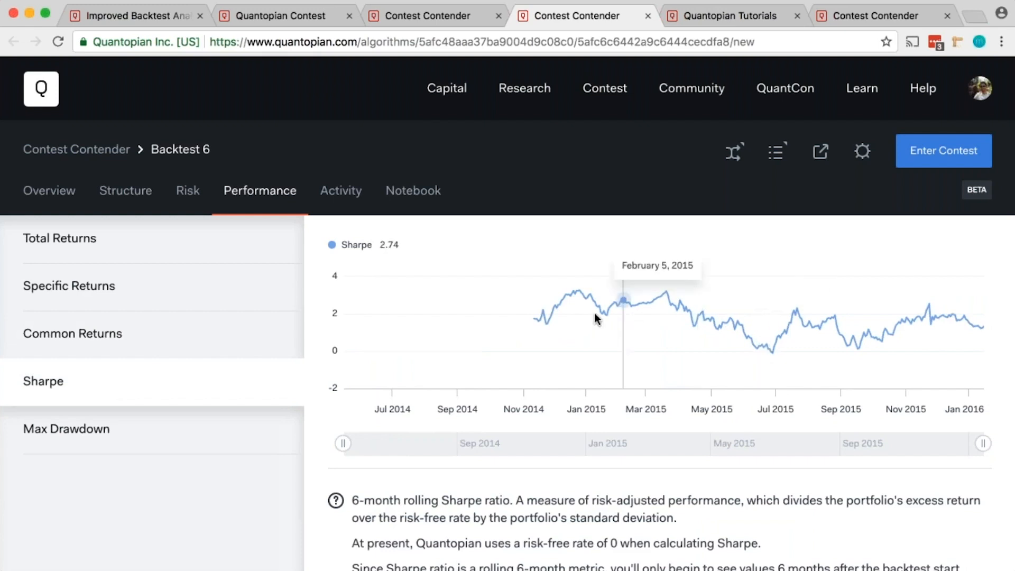
scroll(624, 294, down, 1)
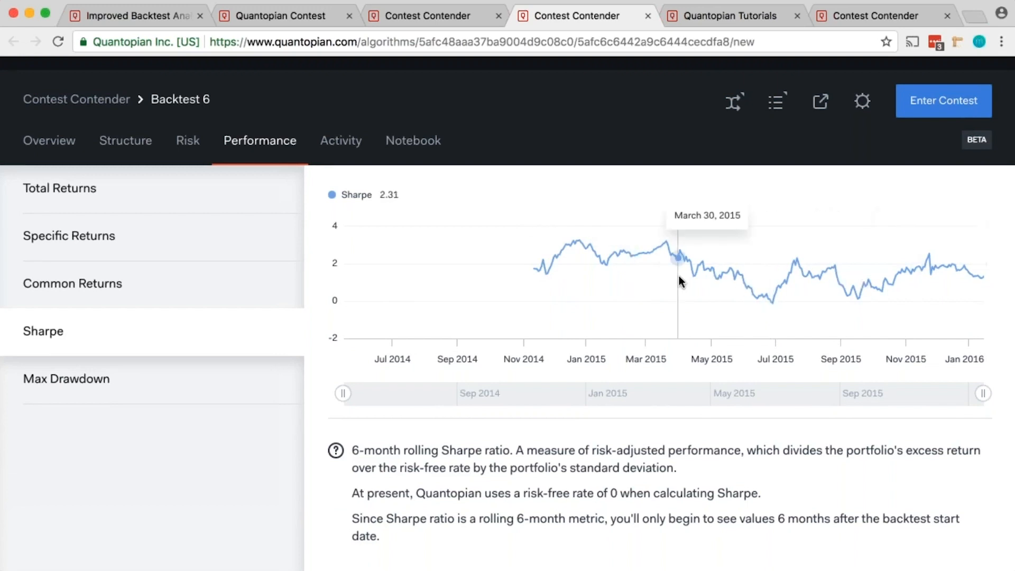
click(239, 378)
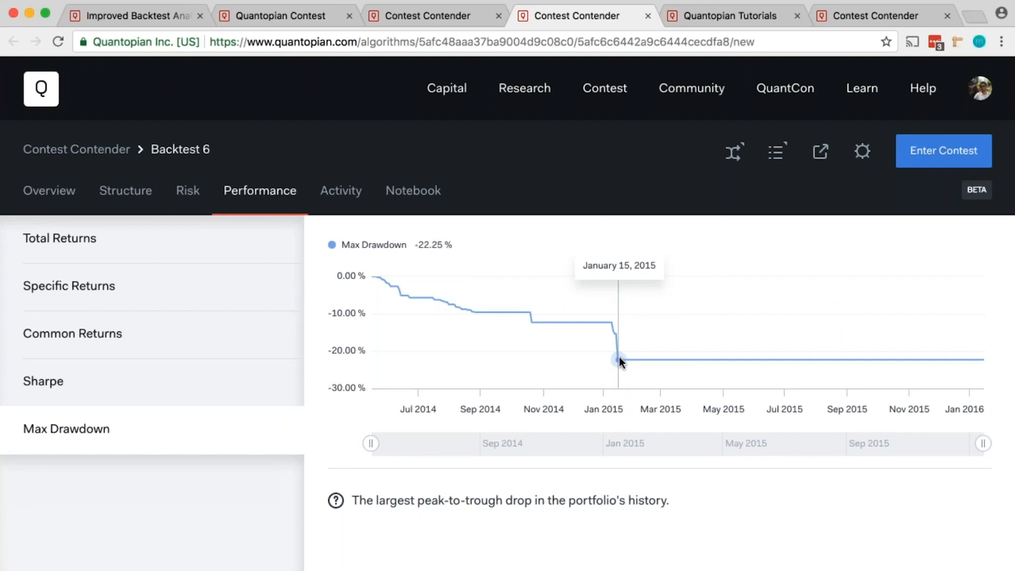
Check the backtest's structural constraints from the overview, and read the Liquid Universe lesson linked from the Tradable Universe requirement.
click(60, 190)
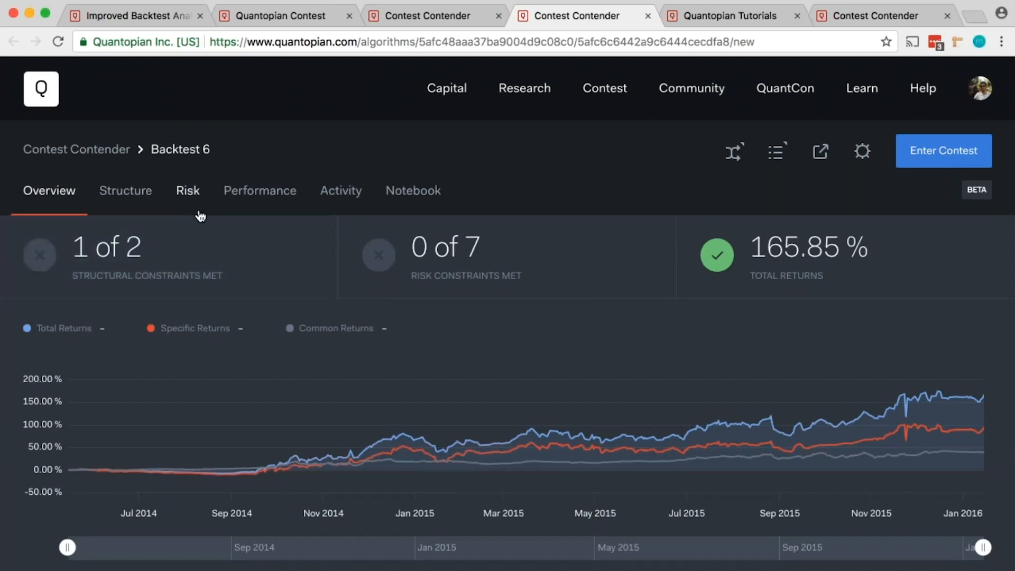
click(121, 193)
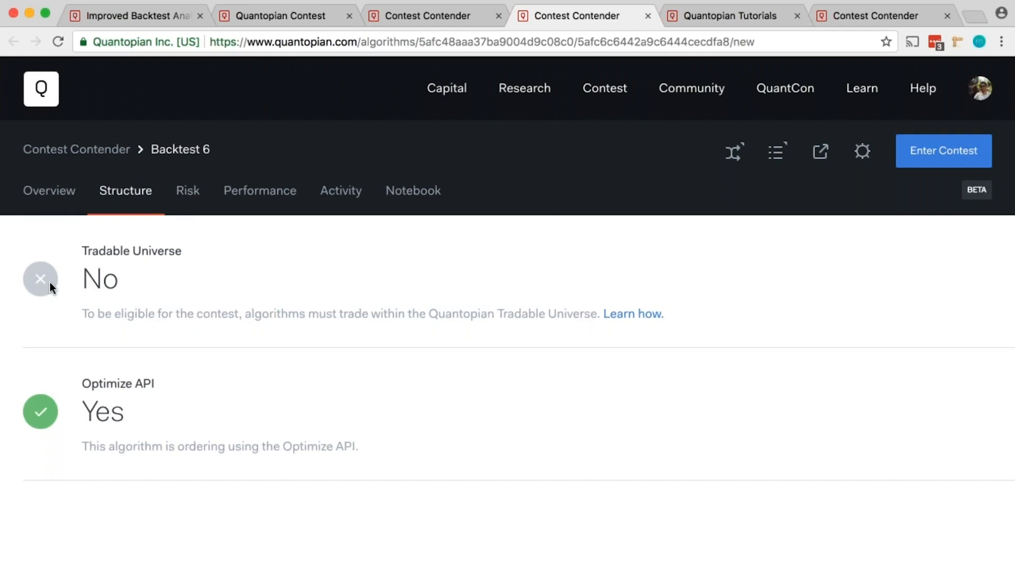
click(616, 316)
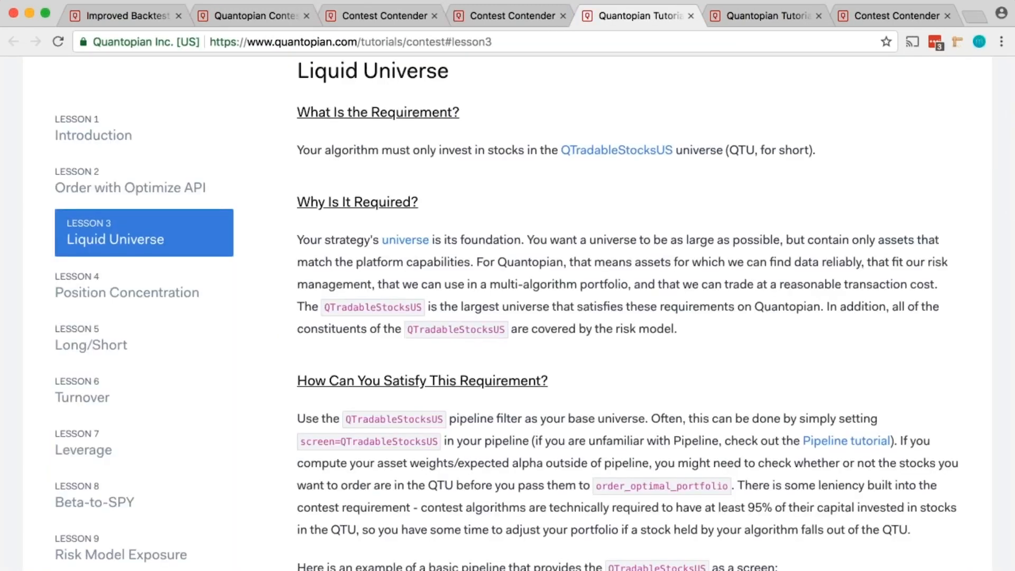
scroll(477, 209, up, 3)
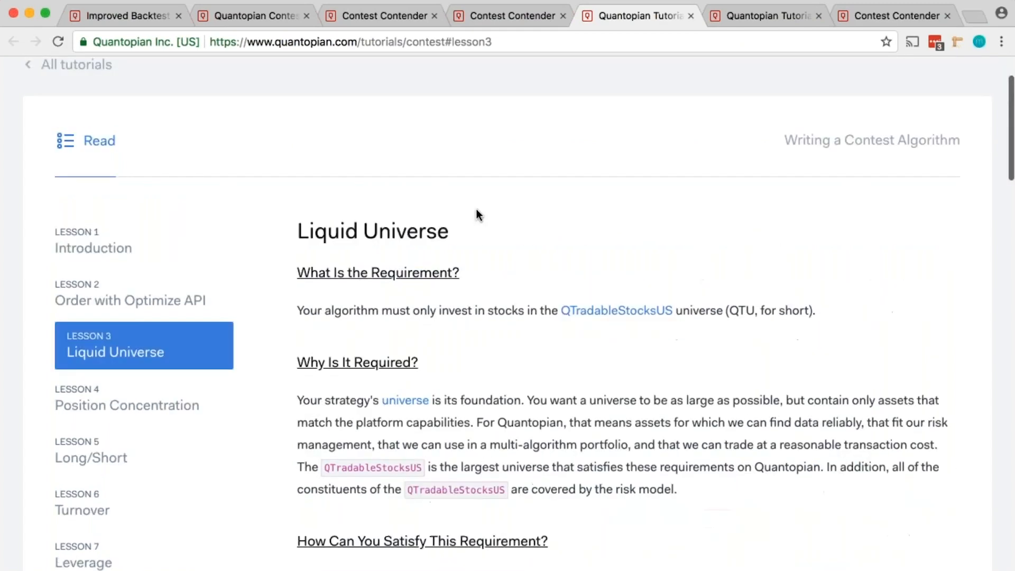
scroll(477, 209, down, 3)
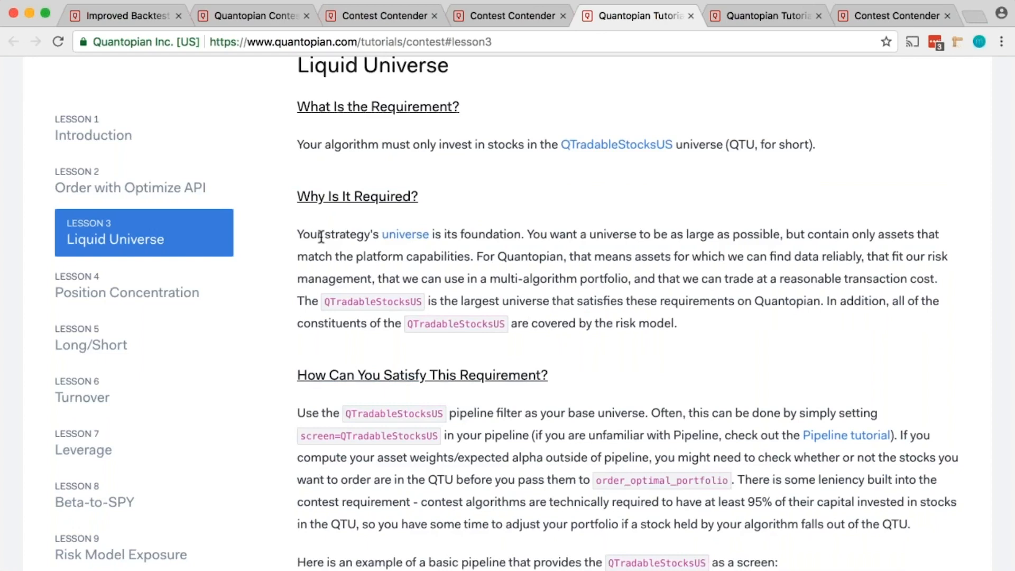
scroll(321, 236, down, 5)
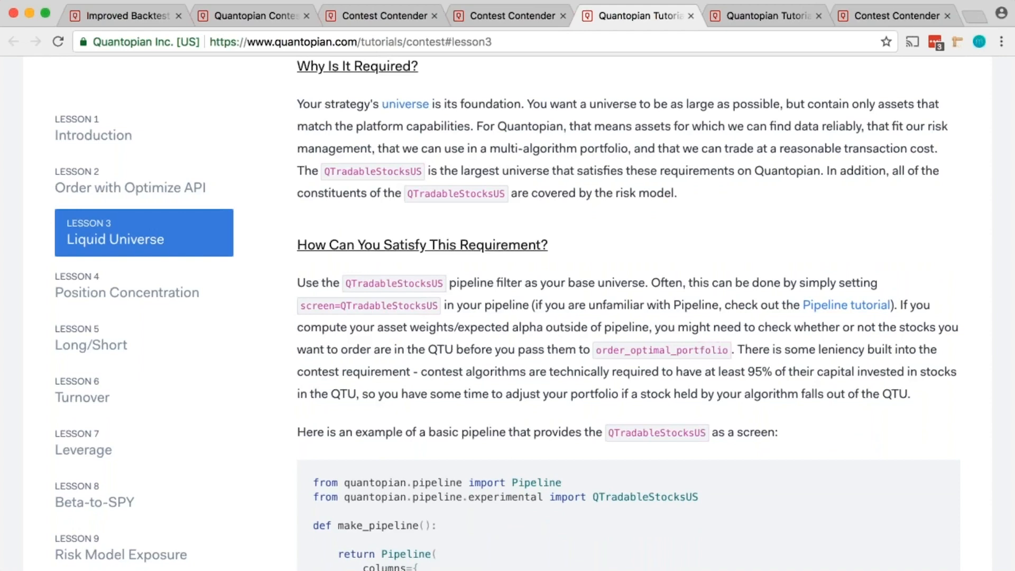
Inspect Backtest 8's algorithm code, highlighting the line that sets base_universe to QTradableStocksUS().
click(880, 16)
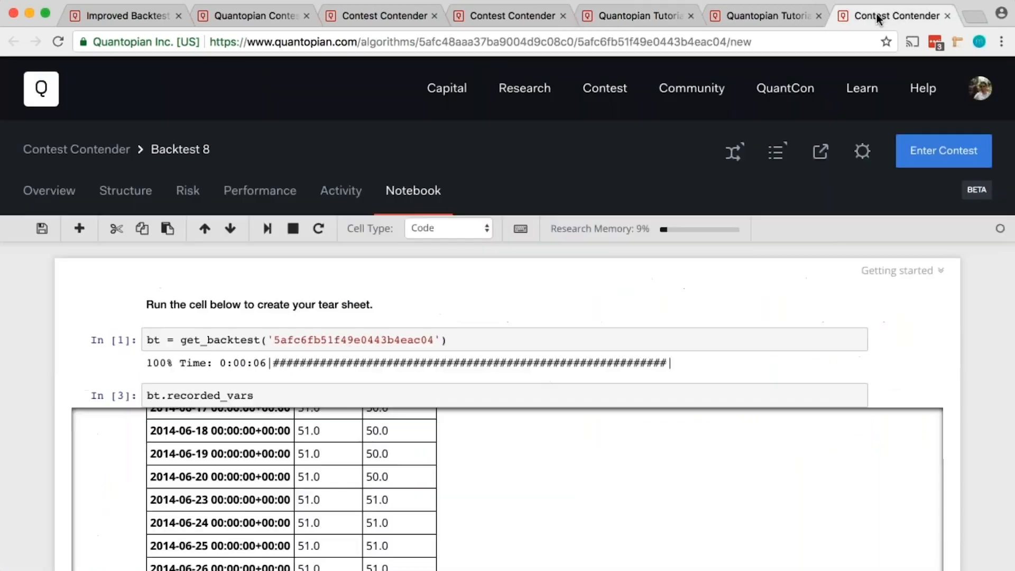
click(355, 193)
click(844, 240)
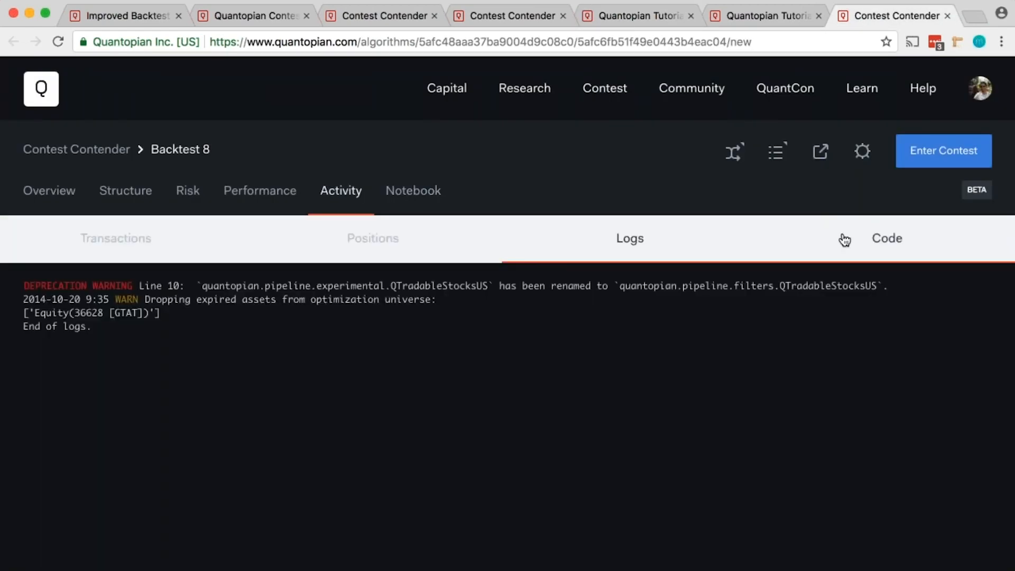
scroll(845, 241, down, 5)
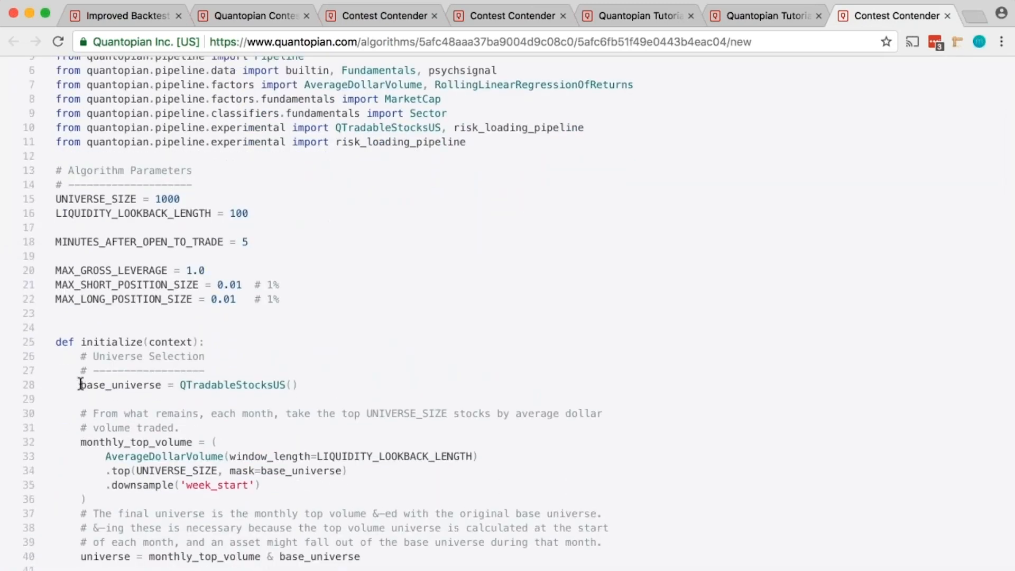
drag(80, 385, 206, 400)
drag(59, 399, 246, 385)
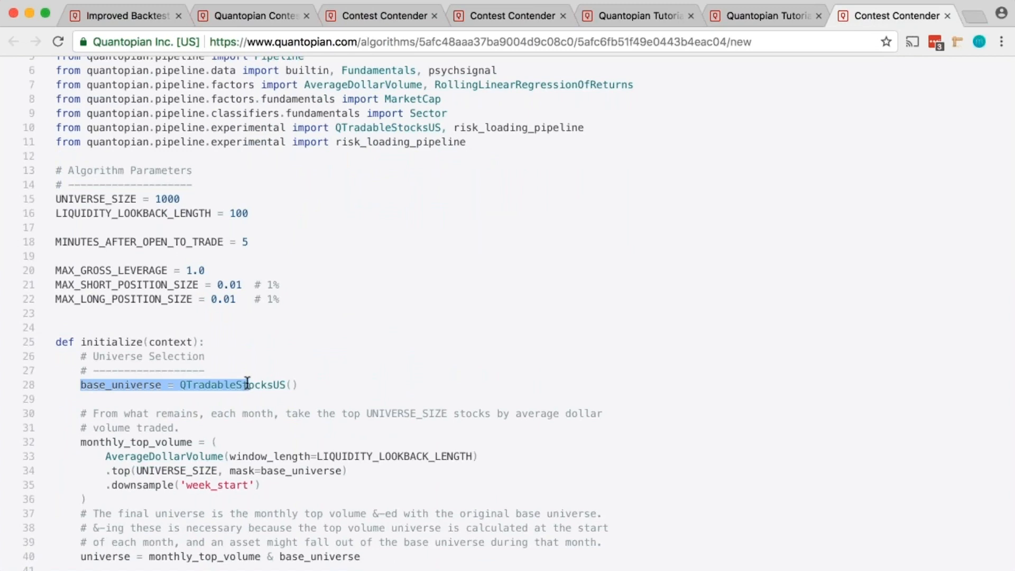
click(247, 384)
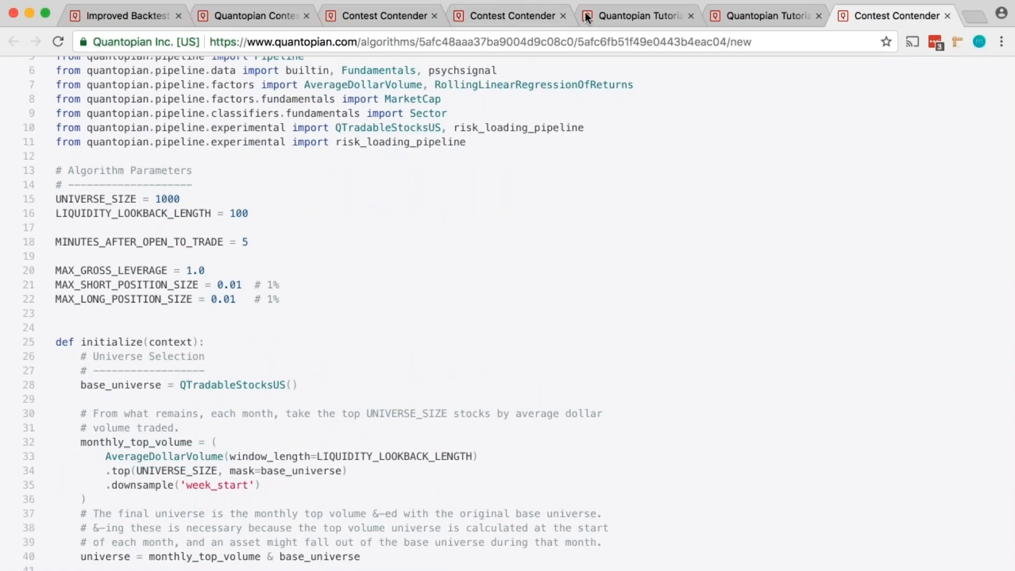
Close the Quantopian Contest page and the extra Contest Contender page beside it, returning to Backtest 6's risk charts.
click(606, 13)
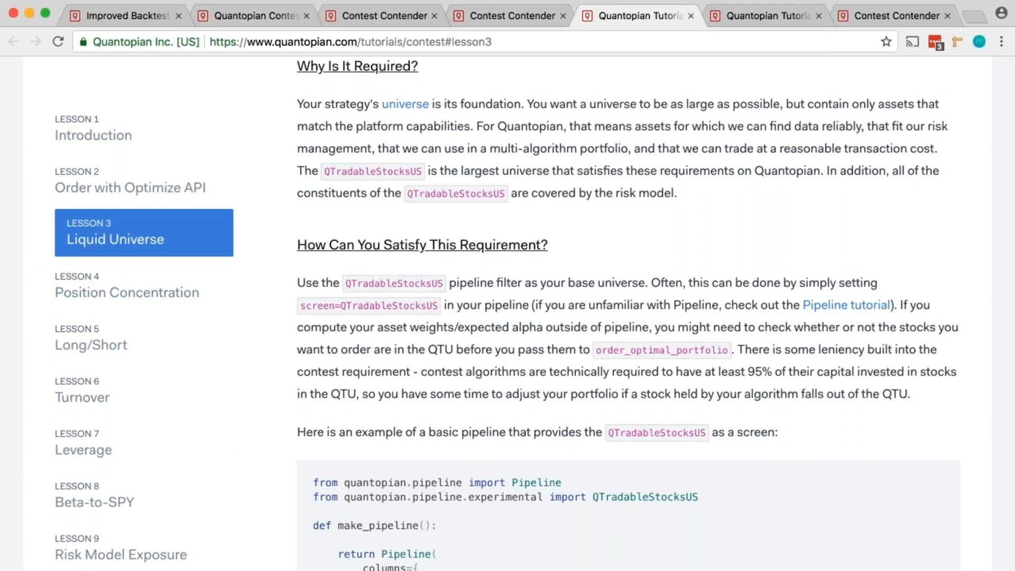
key(super+2)
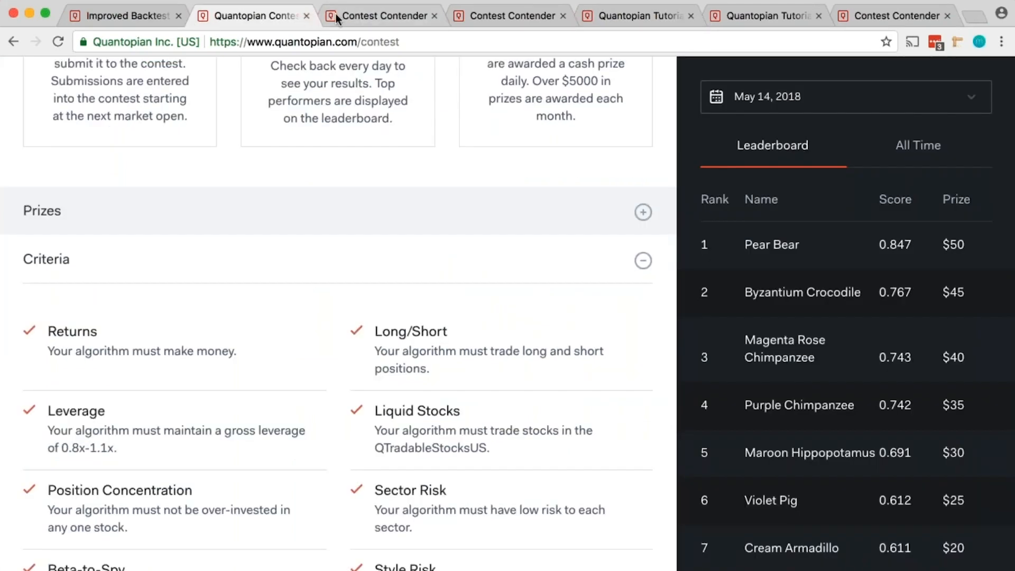
click(305, 16)
click(305, 16)
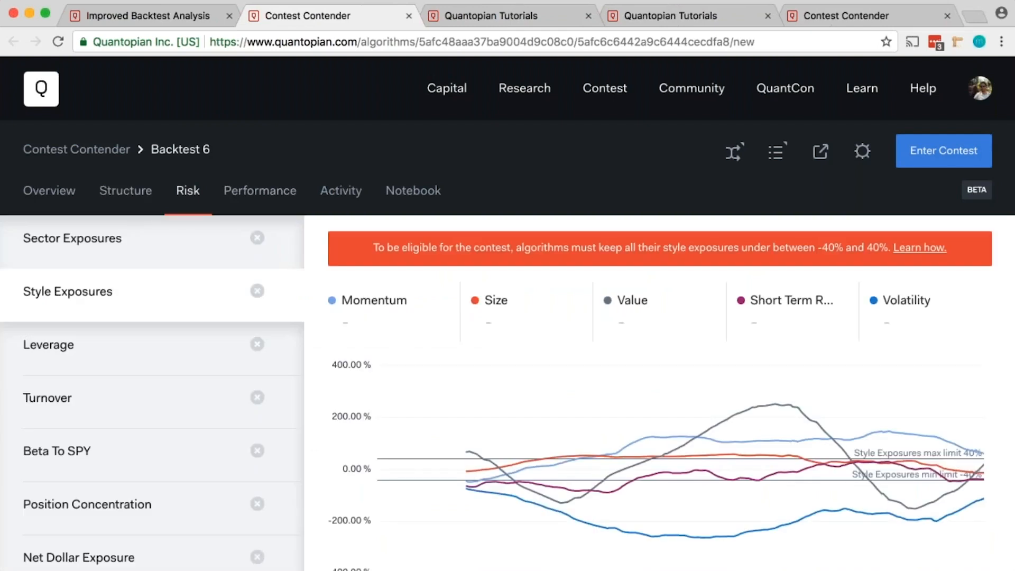
View the Position Concentration risk chart and read the tutorial lesson on satisfying its requirement.
click(113, 511)
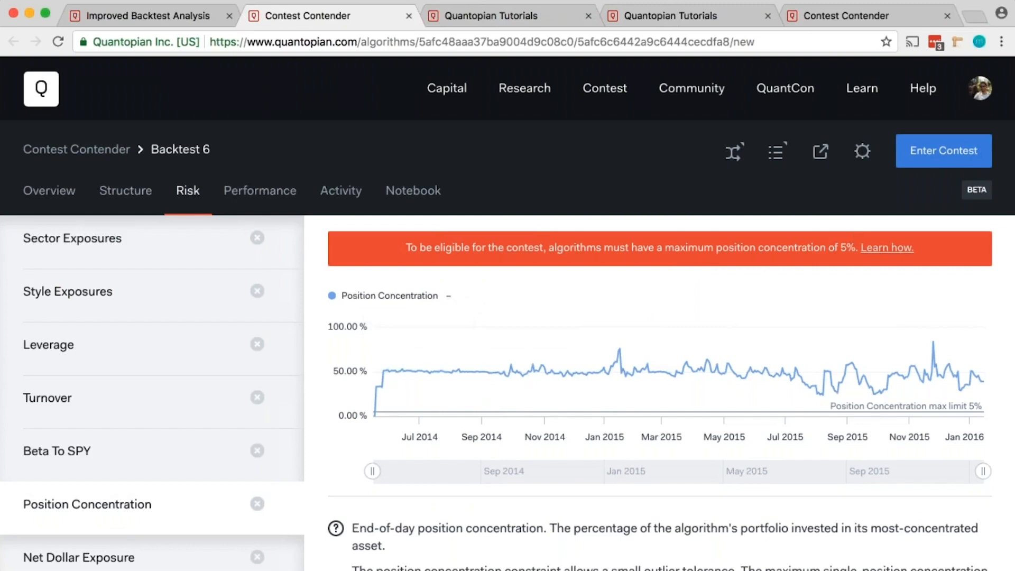
click(887, 248)
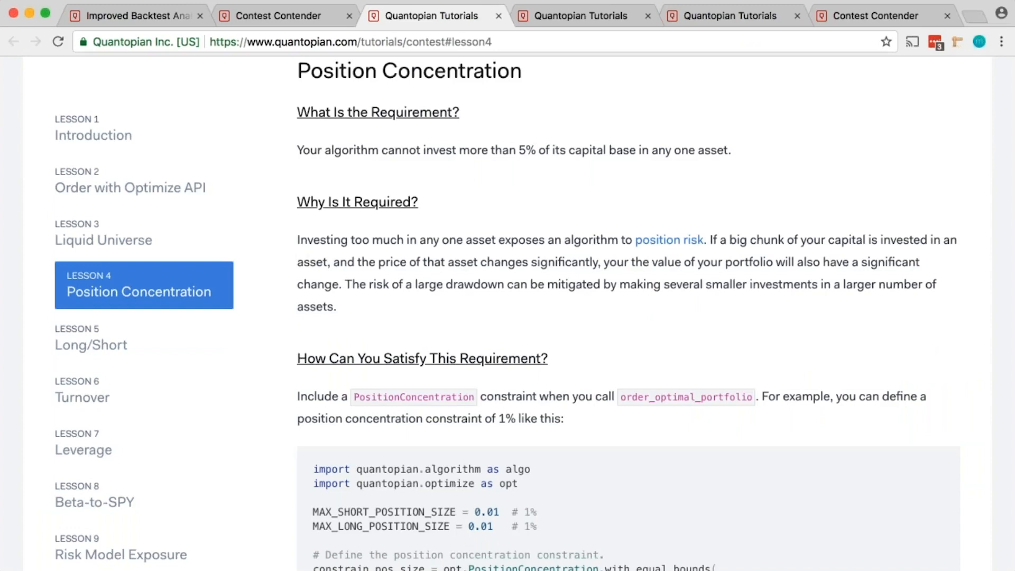
scroll(628, 312, down, 2)
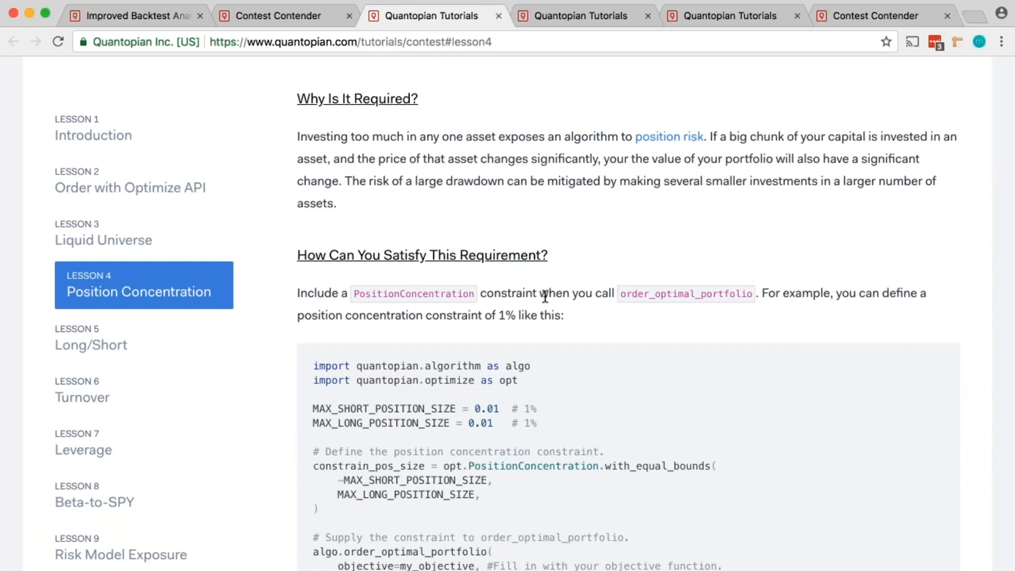
Trace constrain_pos_size in Backtest 8's code from the order_optimal_portfolio constraints to its definition and the maximum position size parameters.
click(873, 14)
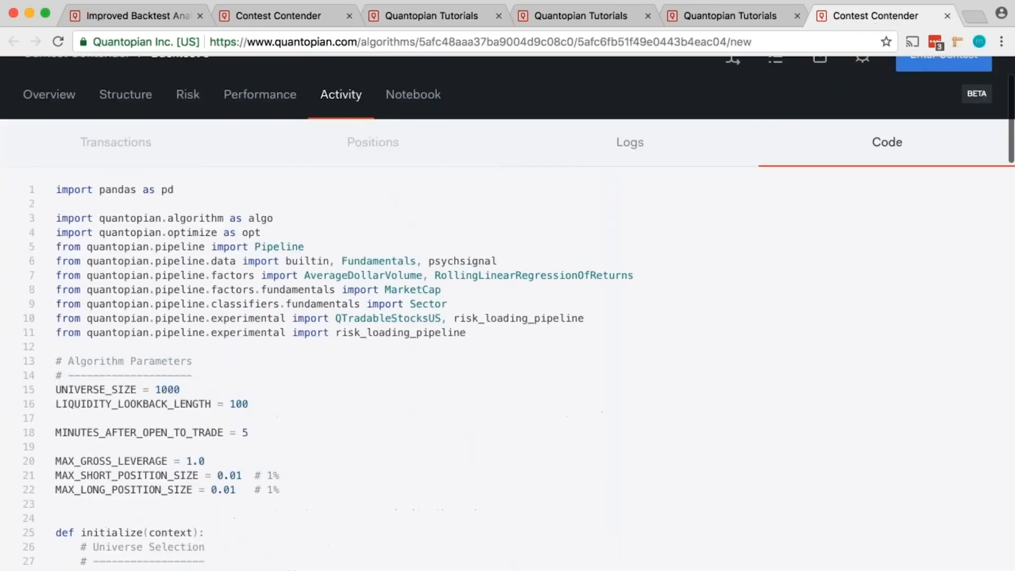
scroll(602, 182, down, 15)
scroll(602, 182, down, 15)
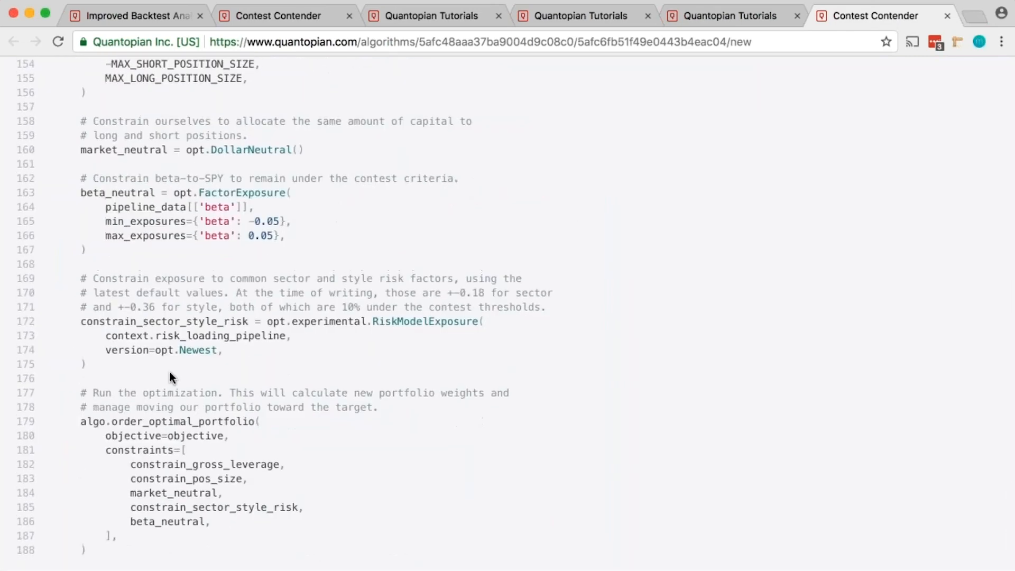
drag(130, 478, 241, 479)
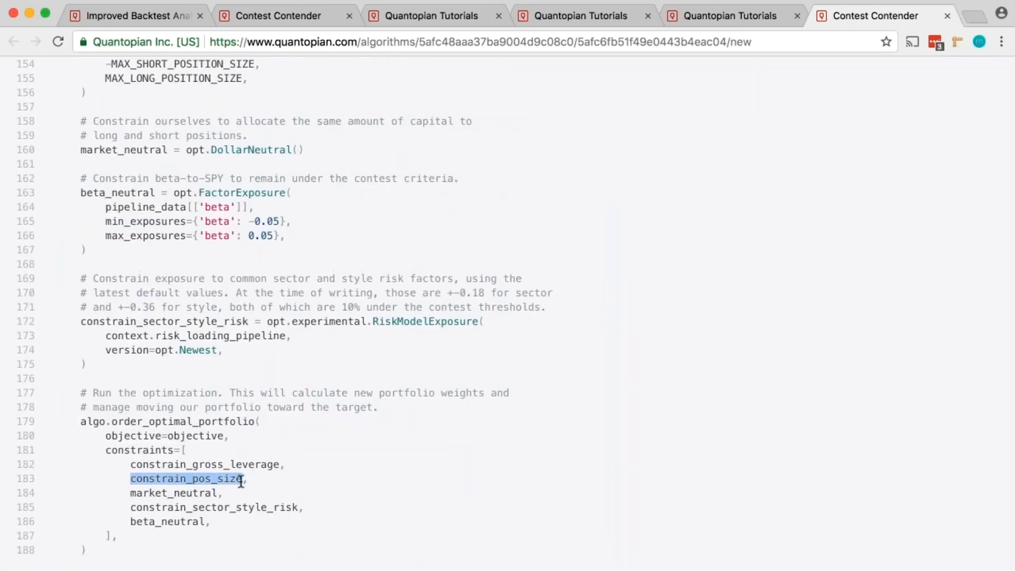
scroll(241, 479, up, 4)
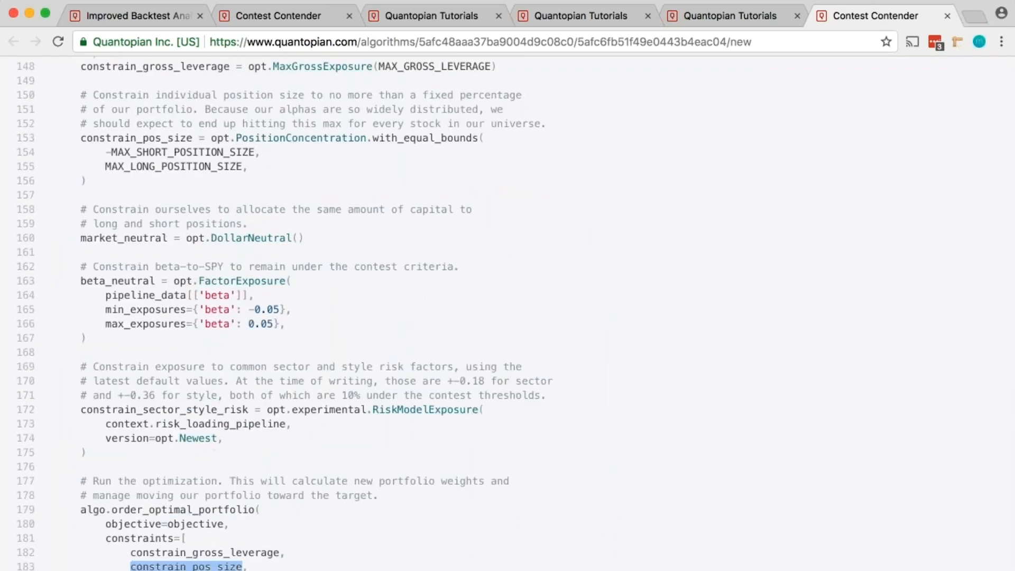
scroll(241, 479, up, 2)
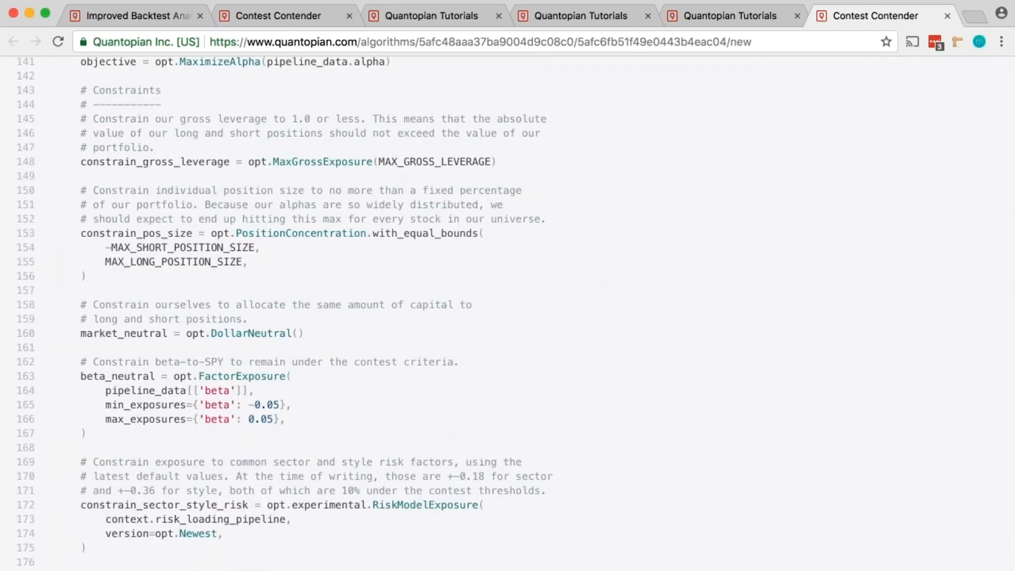
scroll(241, 479, up, 20)
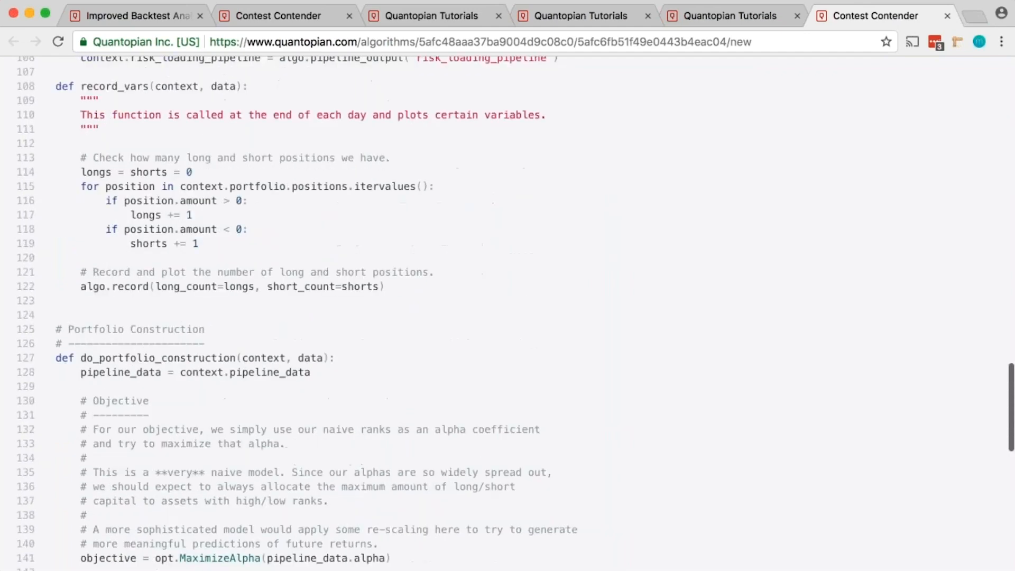
scroll(317, 312, up, 10)
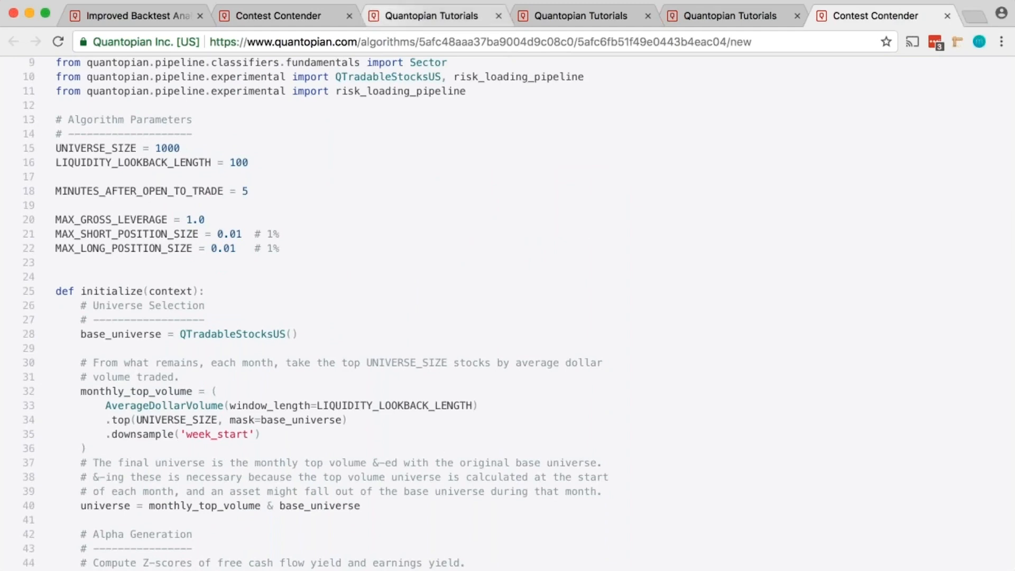
Read the contest tutorial's Long/Short lesson, covering the net dollar exposure requirement and the DollarNeutral constraint that satisfies it.
click(396, 17)
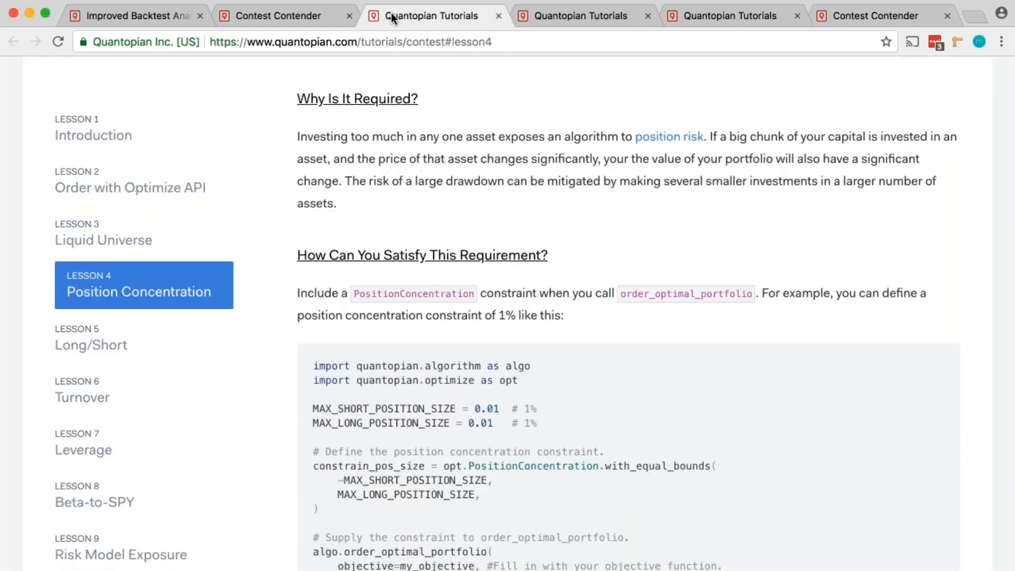
click(100, 345)
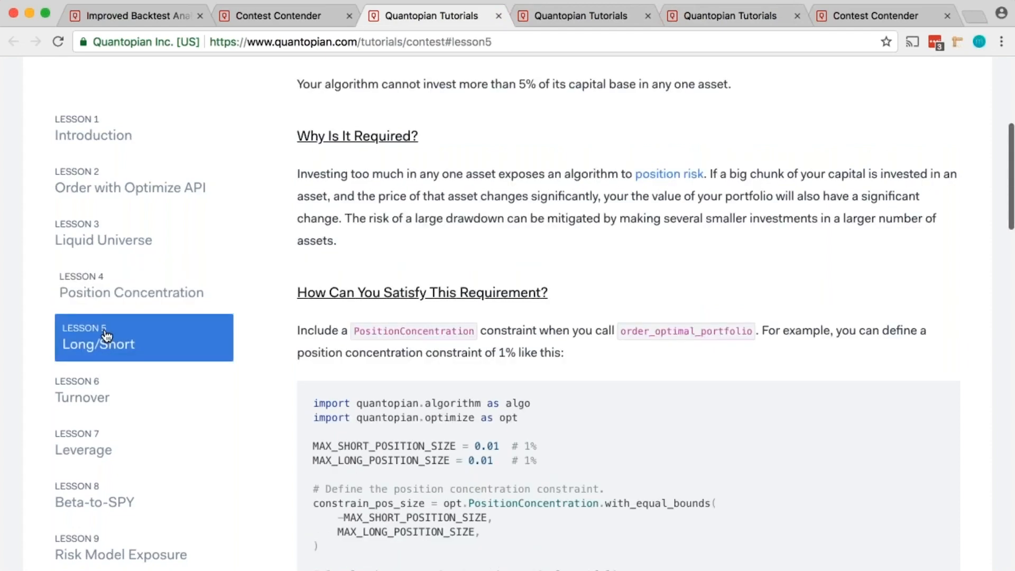
scroll(508, 317, down, 5)
scroll(507, 317, up, 2)
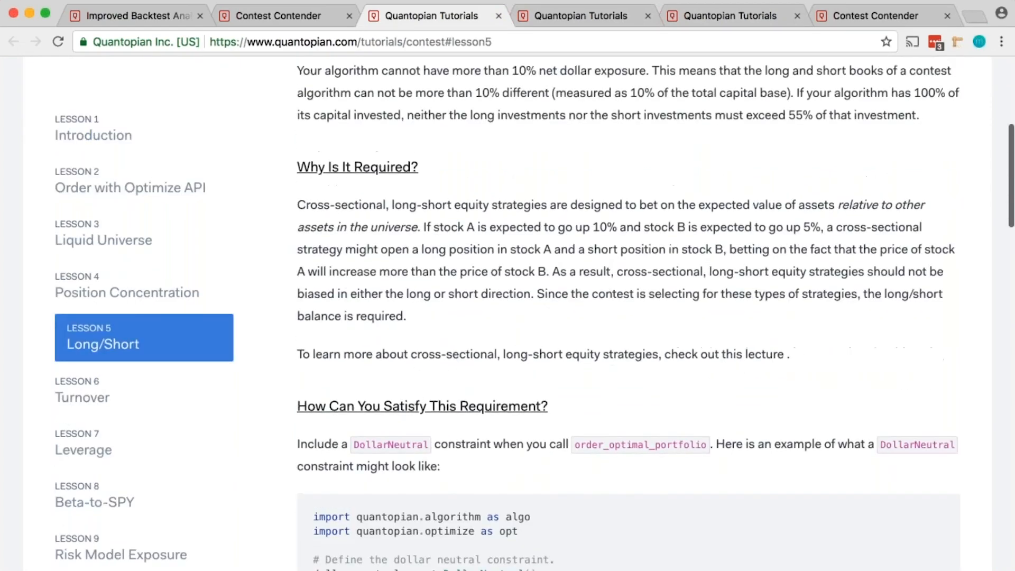
scroll(629, 312, down, 3)
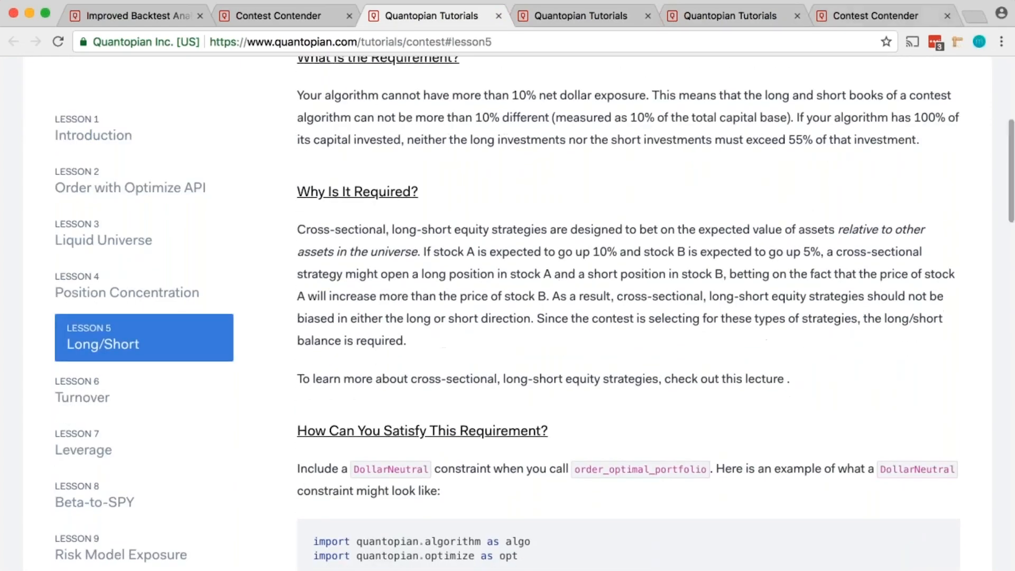
Locate the market_neutral DollarNeutral constraint in Backtest 8's algorithm code and in its order_optimal_portfolio call.
click(834, 12)
scroll(507, 318, down, 20)
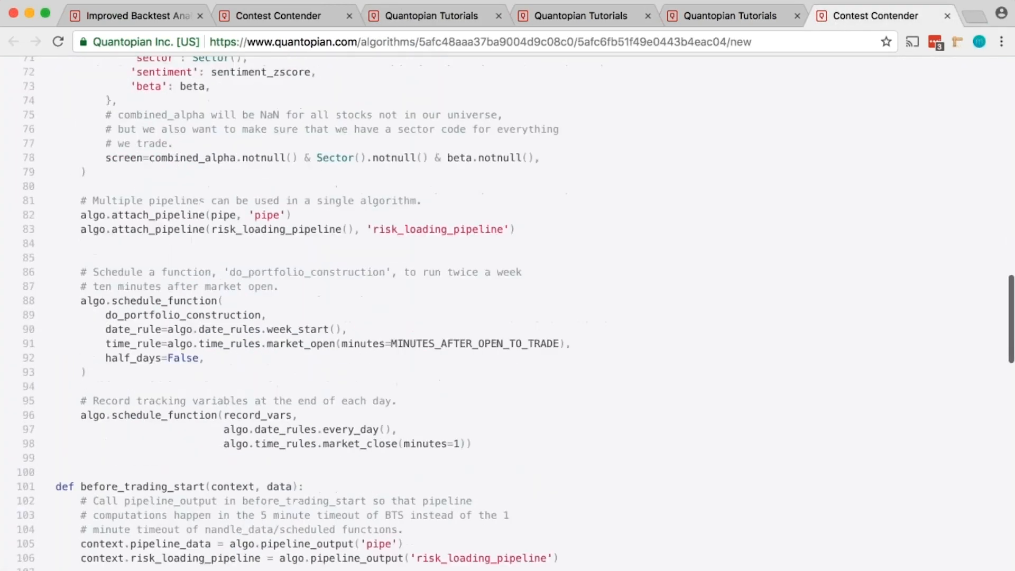
scroll(349, 369, down, 9)
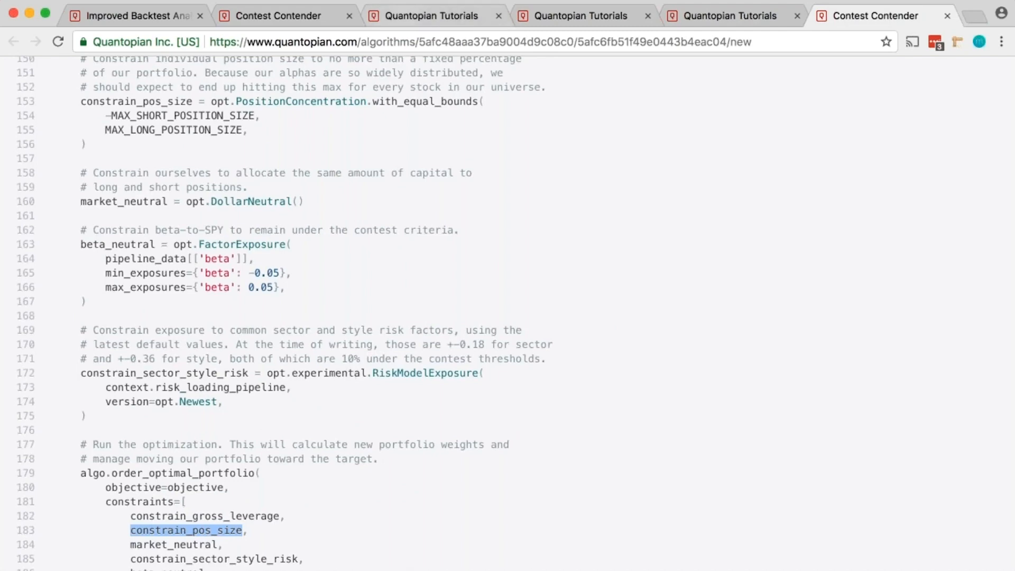
Read the tutorial's Turnover lesson through to the schedule_function example that runs my_rebalance daily.
click(423, 15)
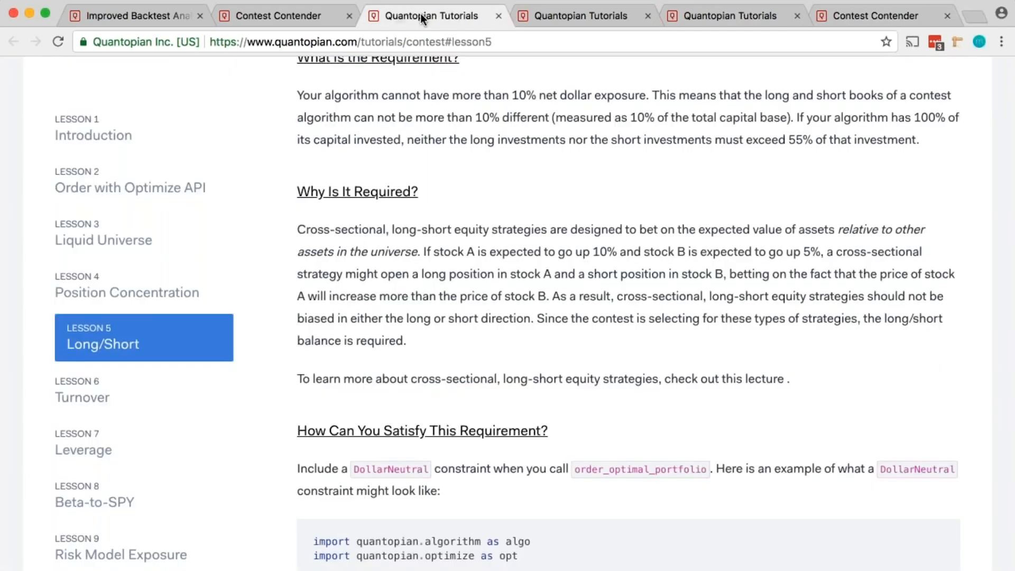
click(119, 411)
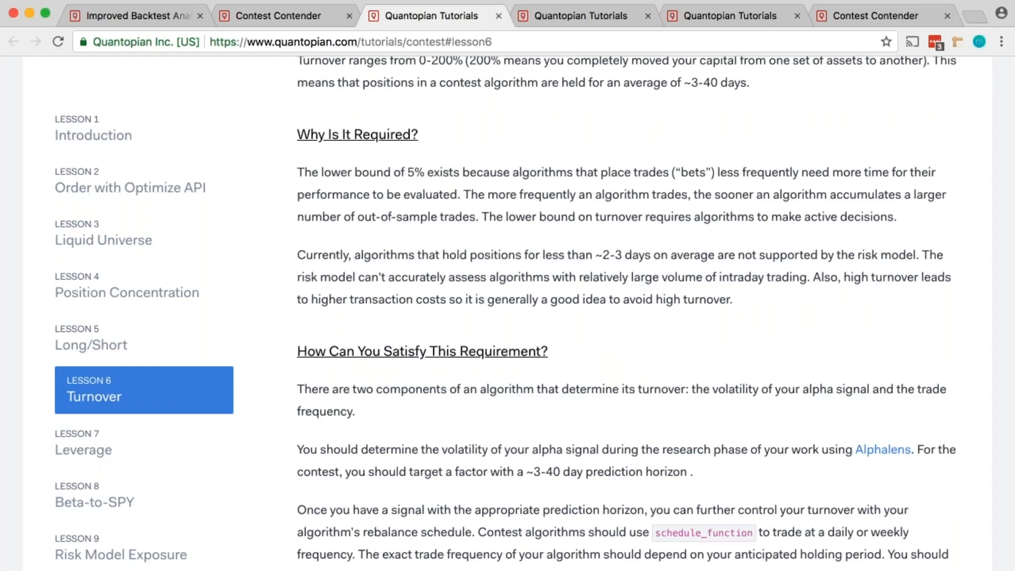
scroll(628, 317, down, 7)
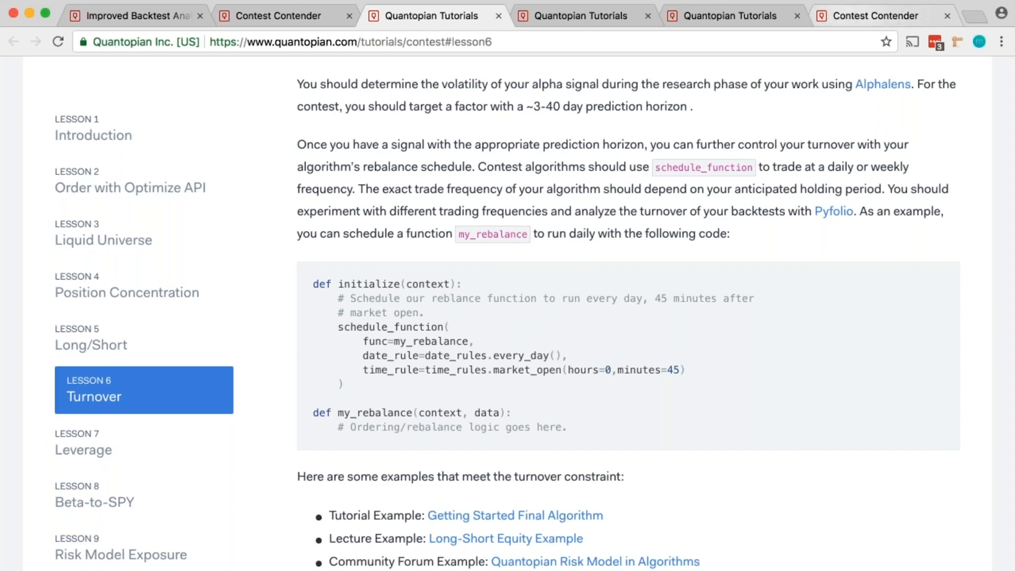
Read the tutorial's Leverage lesson and trace constrain_gross_leverage in Backtest 8's code back to the MAX_GROSS_LEVERAGE parameter.
click(118, 437)
scroll(118, 437, down, 5)
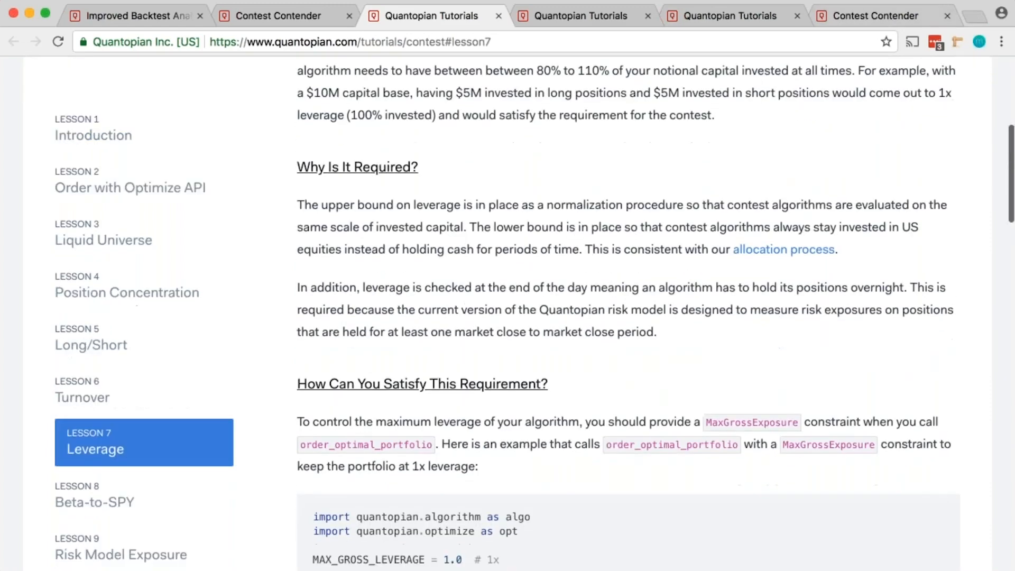
click(879, 24)
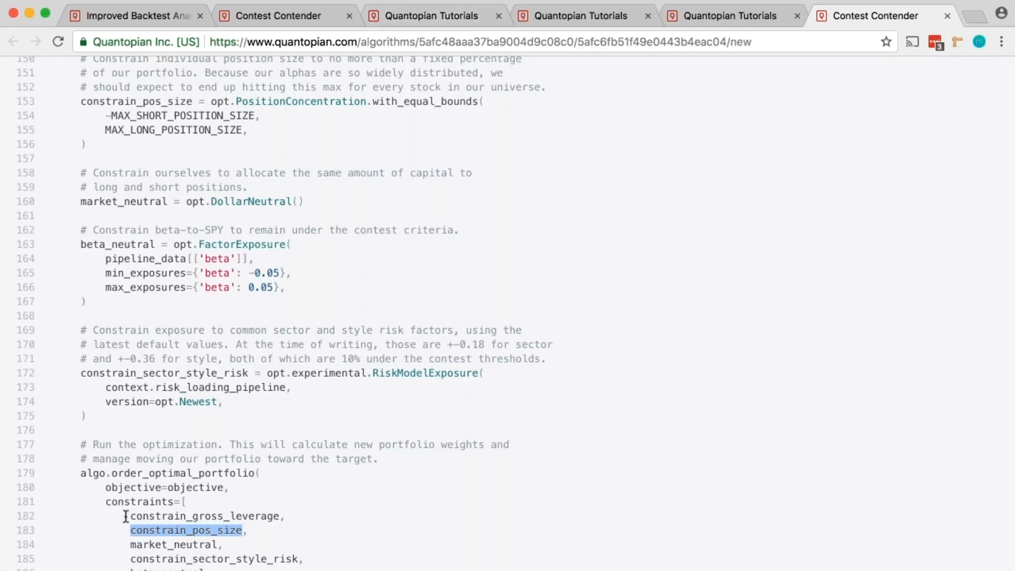
scroll(160, 510, up, 5)
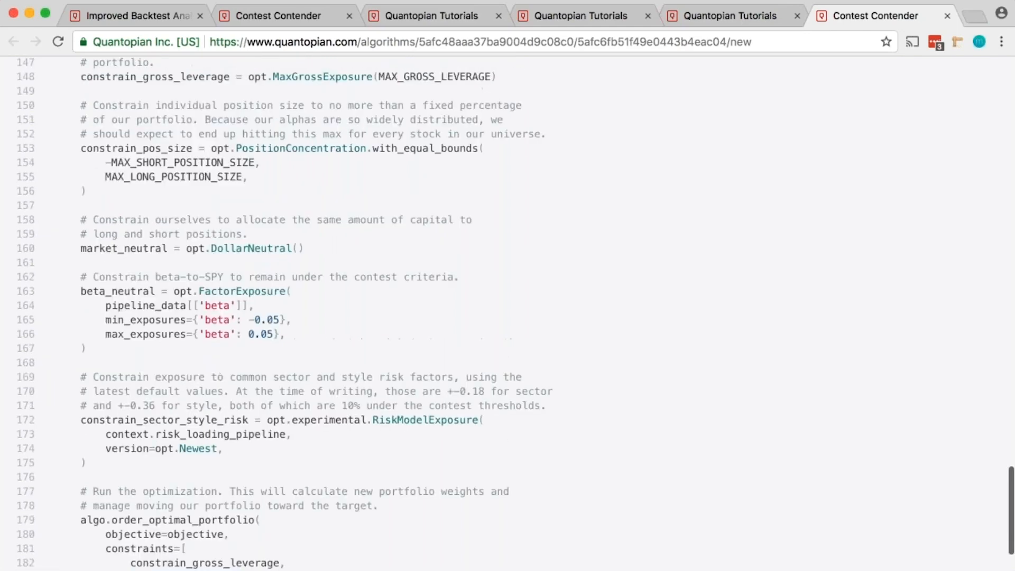
scroll(508, 317, up, 20)
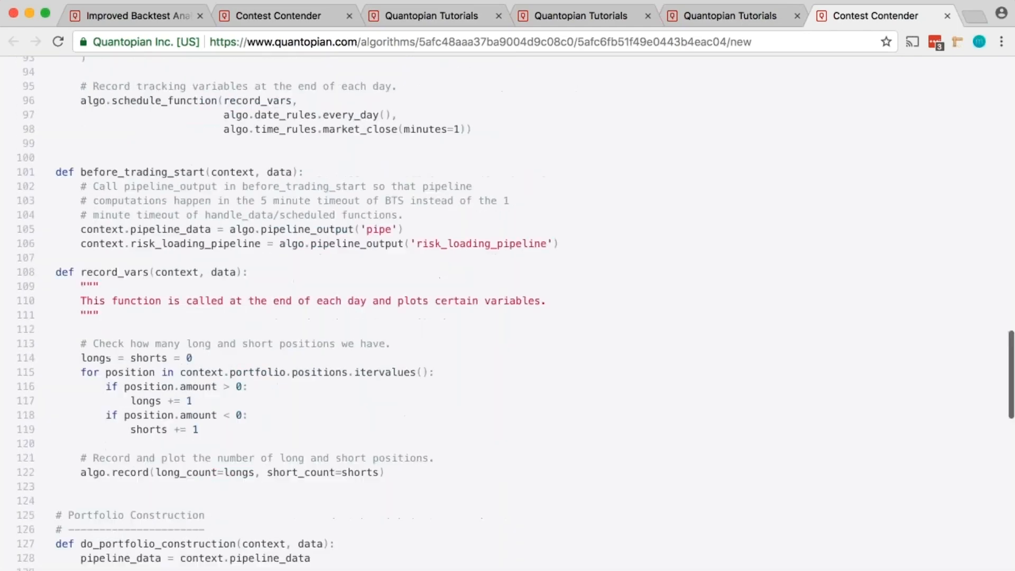
scroll(508, 318, down, 5)
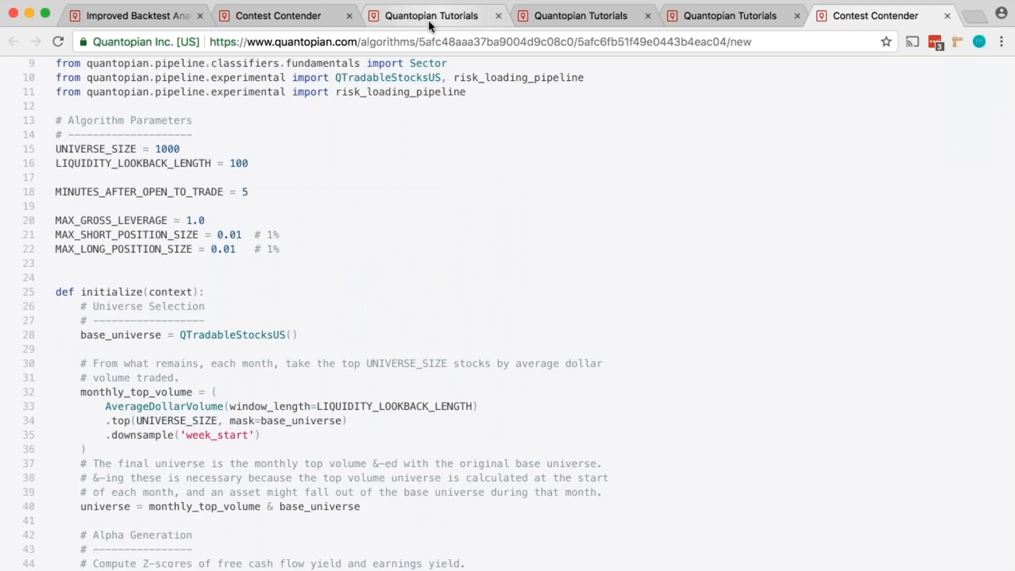
Review the MaxGrossExposure example code and its explanation in the tutorial's Leverage lesson.
click(396, 16)
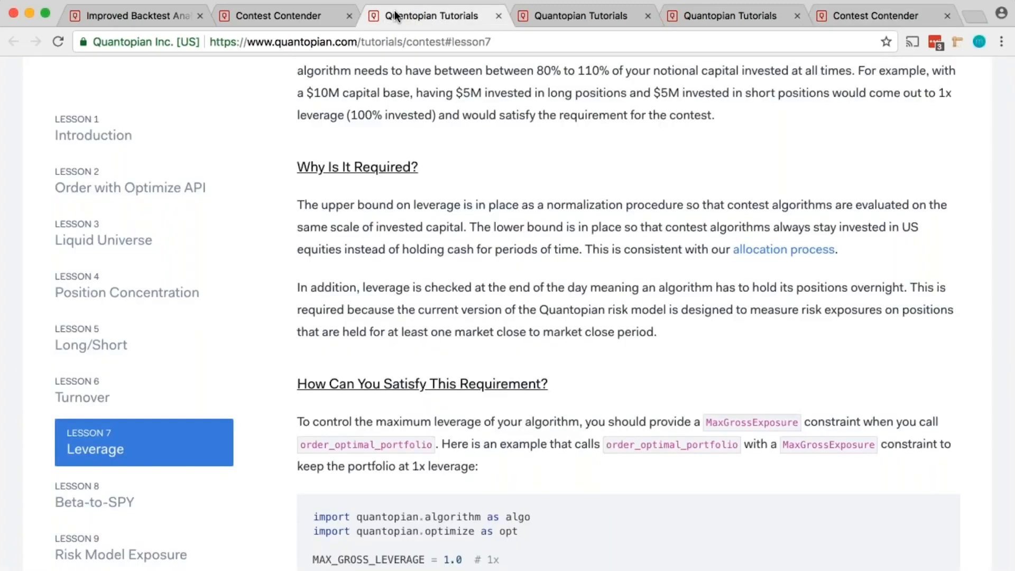
scroll(628, 318, down, 4)
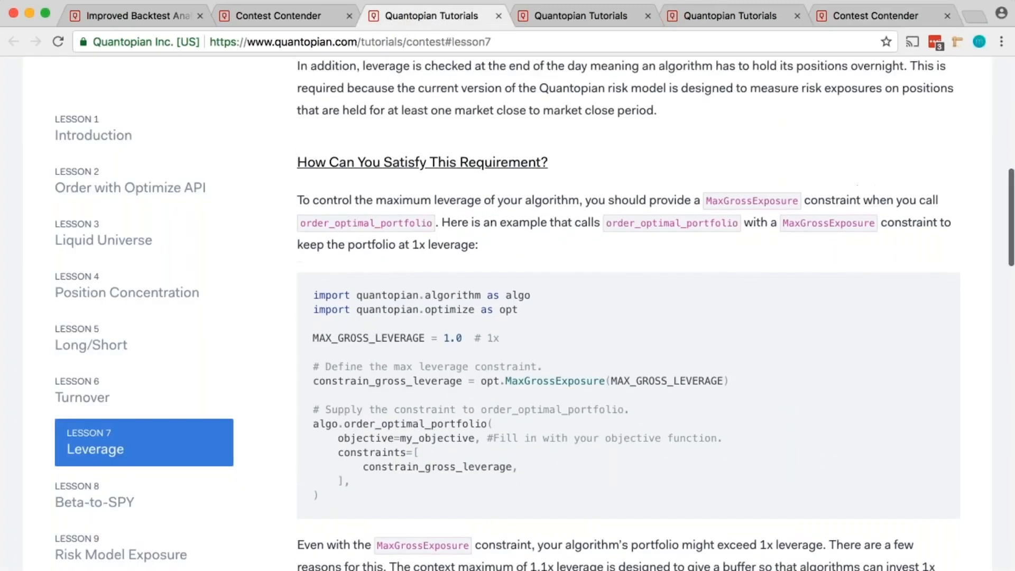
scroll(628, 317, up, 1)
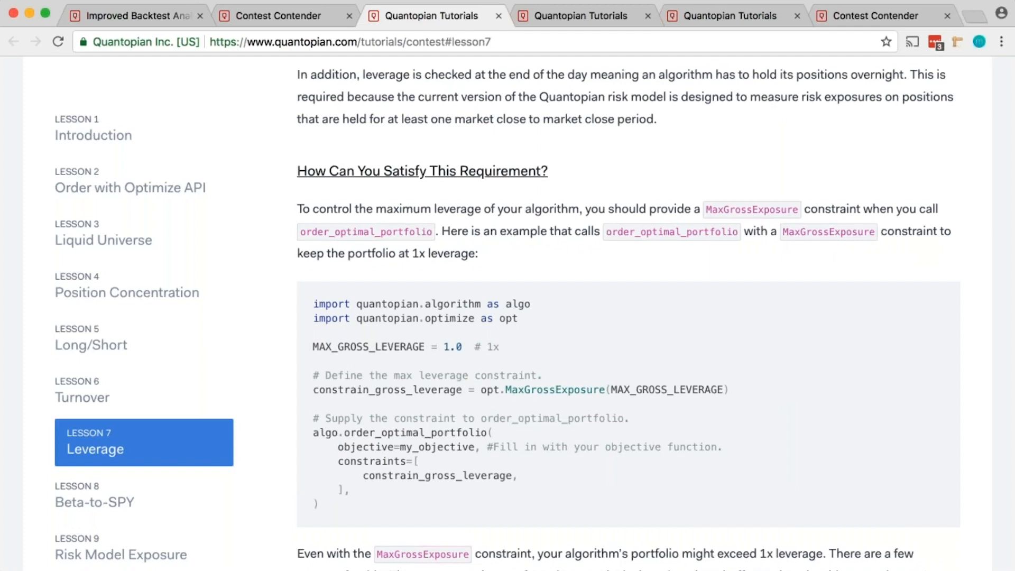
View Backtest 6's Beta To SPY risk chart and bring up the matching Beta-to-SPY lesson in the tutorial.
click(271, 14)
click(95, 464)
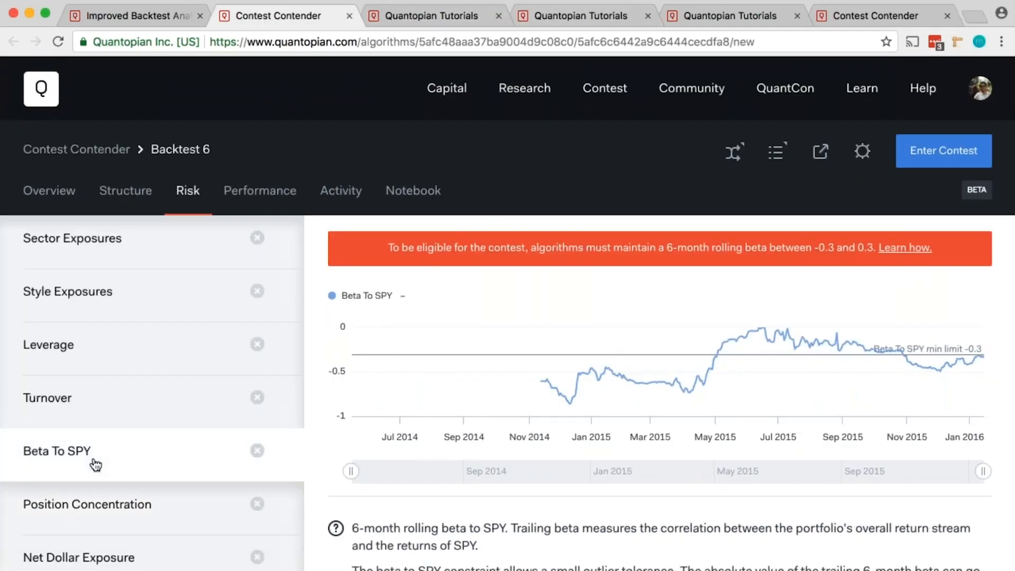
click(451, 21)
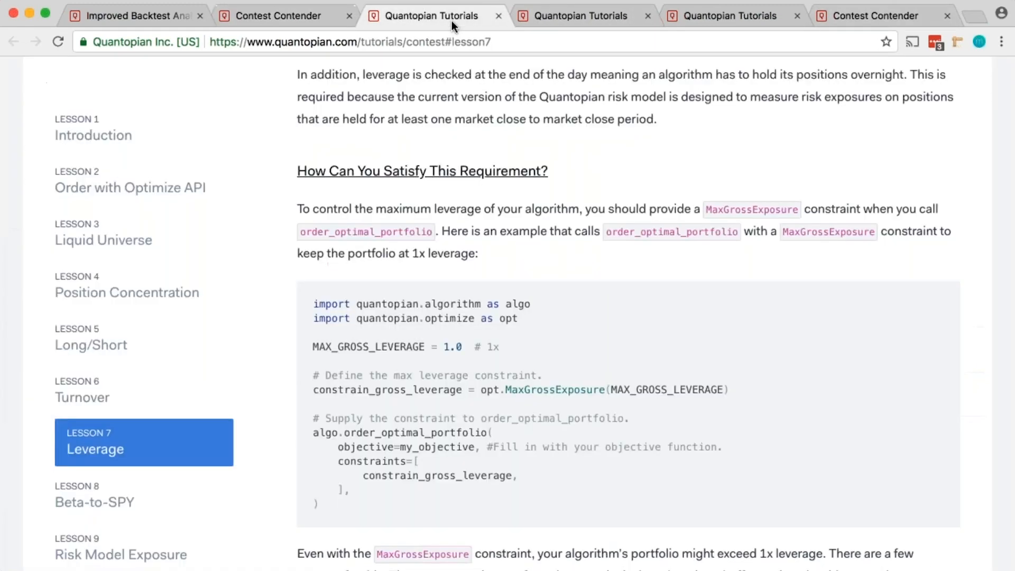
click(126, 494)
click(276, 16)
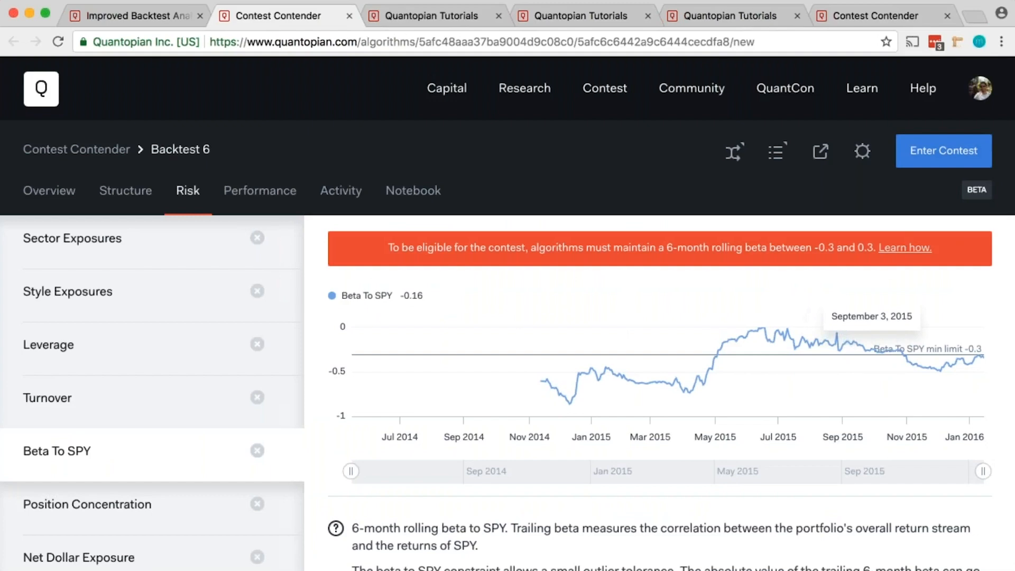
Follow the Beta To SPY eligibility notice's help link and read how to satisfy the requirement, including the SimpleBeta pipeline example.
click(905, 248)
scroll(339, 202, down, 6)
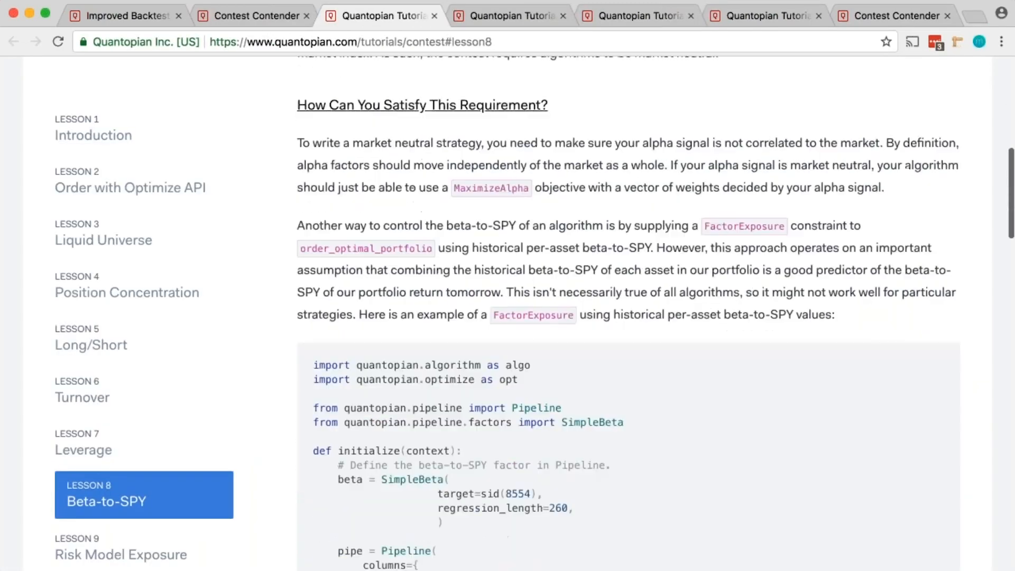
scroll(444, 243, down, 3)
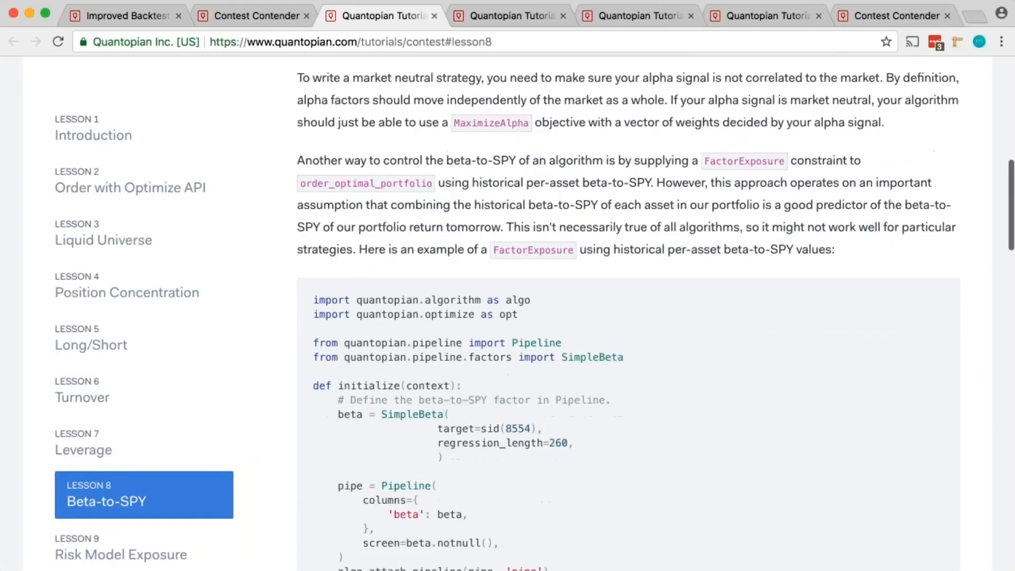
scroll(453, 243, down, 5)
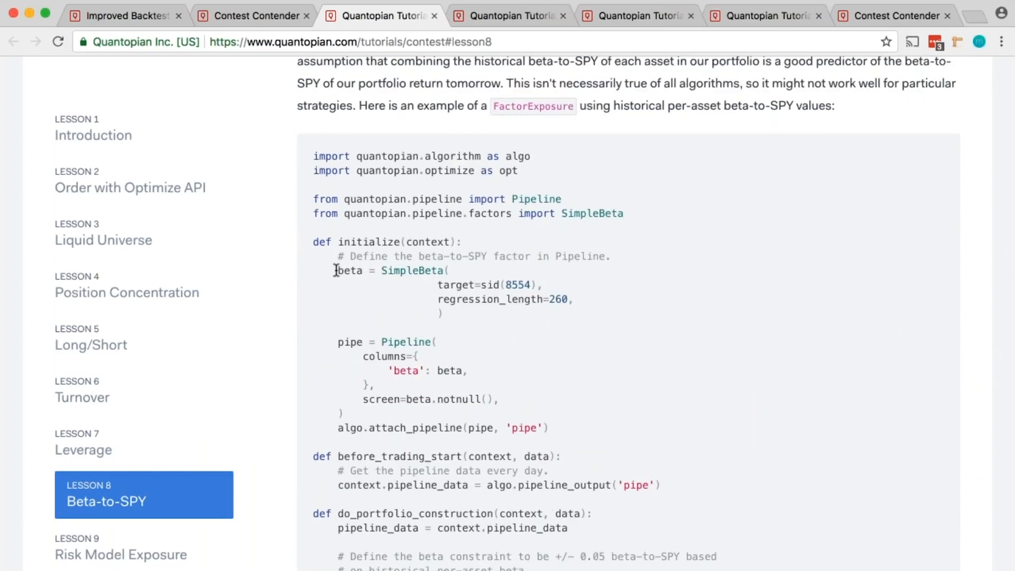
Find the beta calculation and the pipeline's beta column in Backtest 8's algorithm code.
click(883, 21)
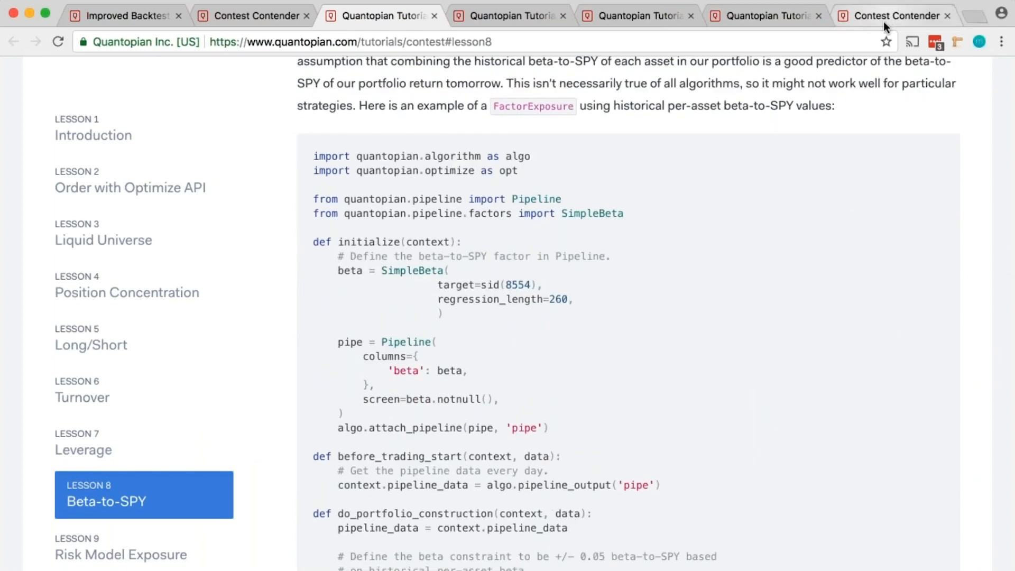
scroll(317, 312, down, 8)
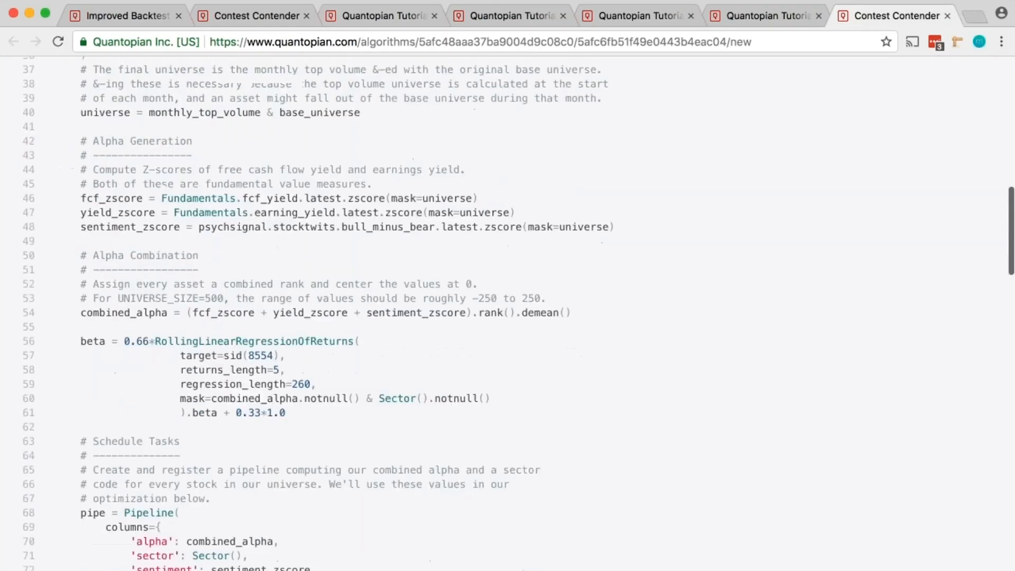
scroll(318, 312, down, 5)
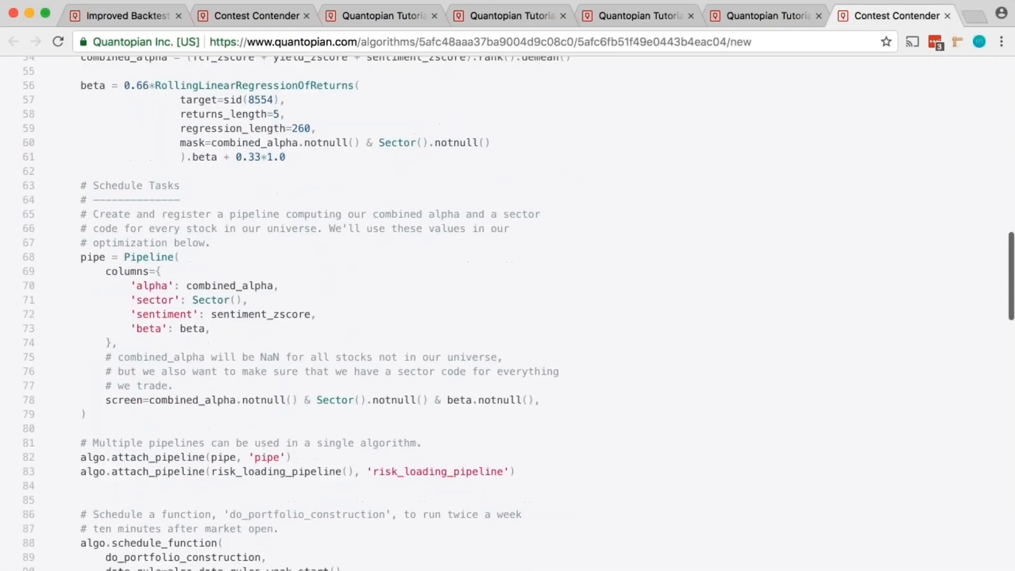
Compare the lesson's beta_neutral FactorExposure example with the beta_neutral constraint in Backtest 8's order_optimal_portfolio code.
click(380, 16)
scroll(628, 312, down, 6)
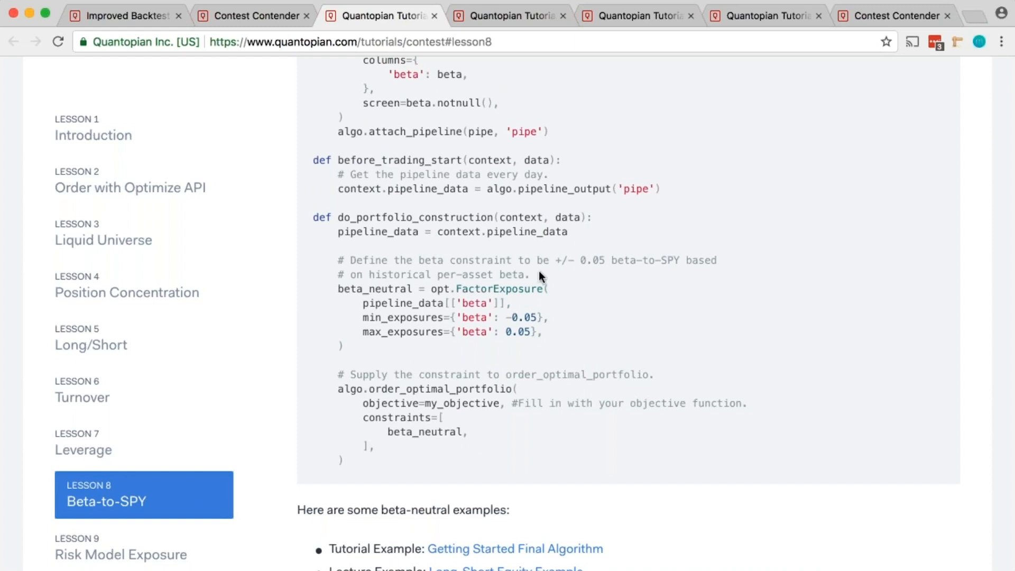
click(856, 15)
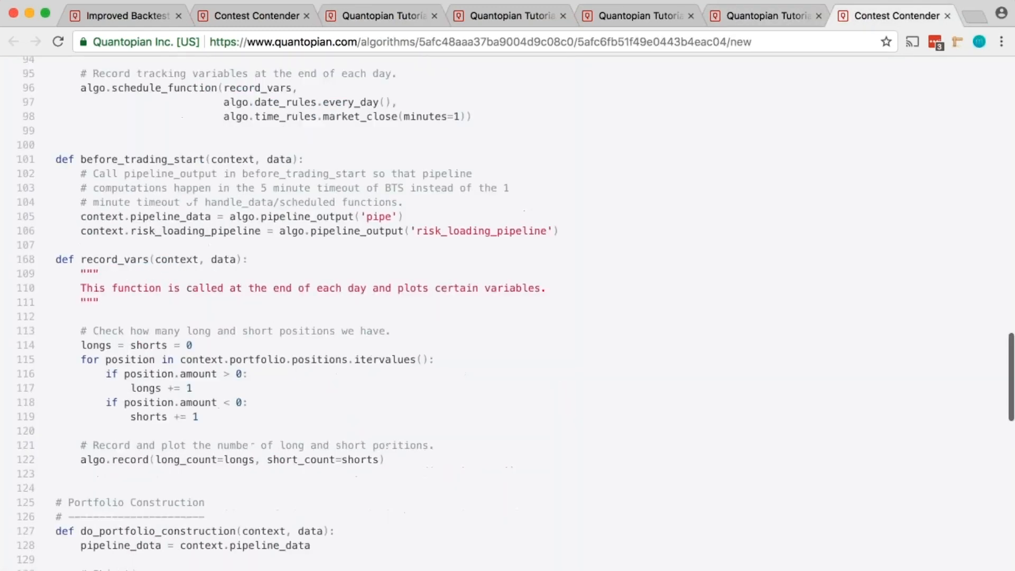
scroll(507, 313, down, 15)
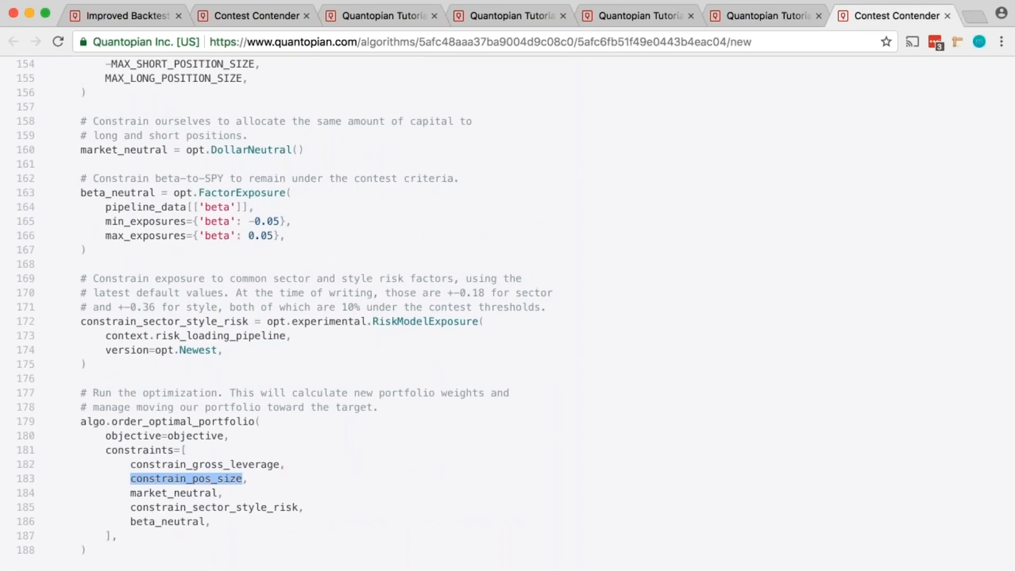
Read the sector and style limits in the tutorial's Risk Model Exposure lesson and open Backtest 6's Sector Exposures risk chart.
click(265, 17)
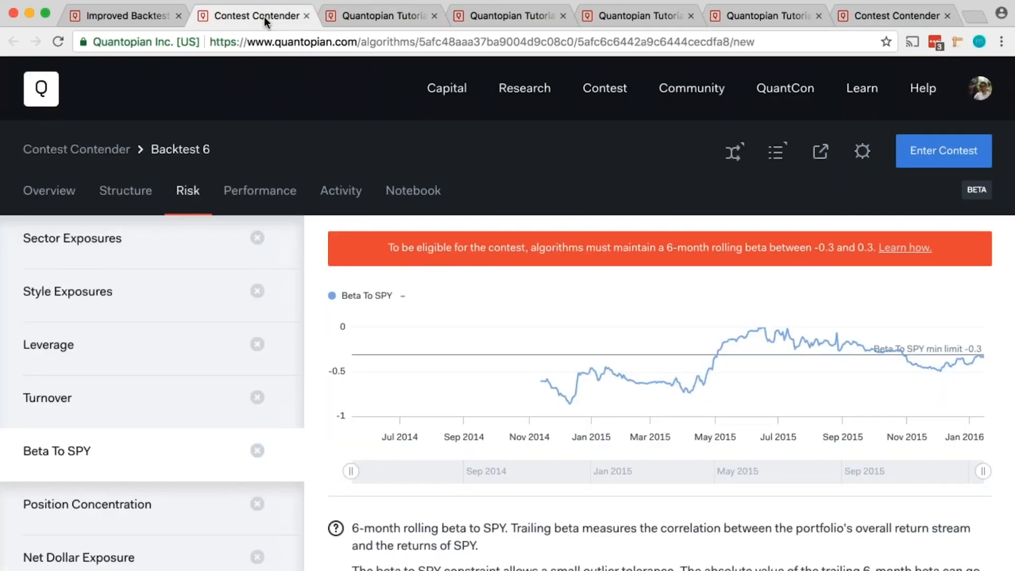
click(380, 16)
scroll(508, 313, down, 3)
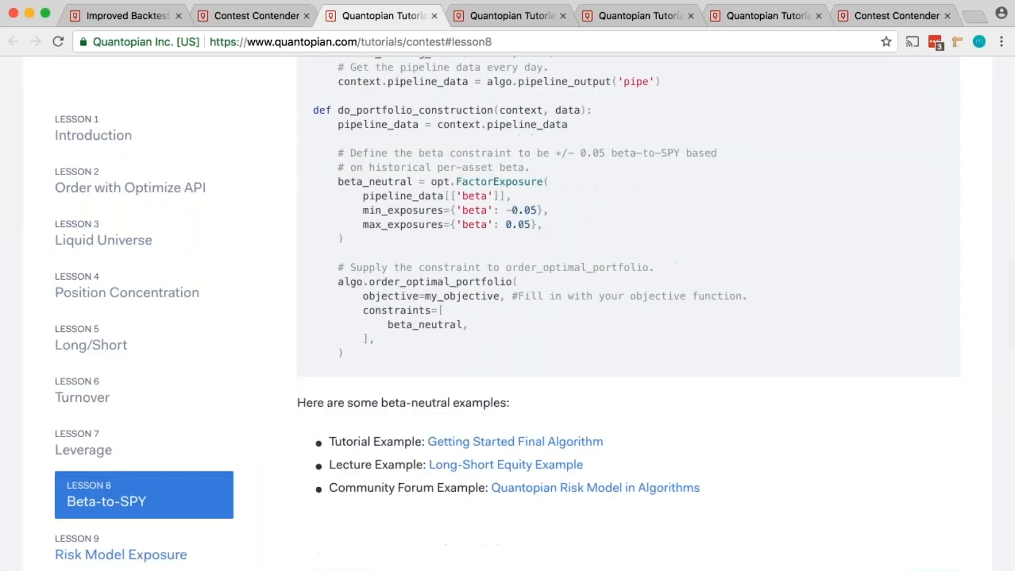
click(120, 545)
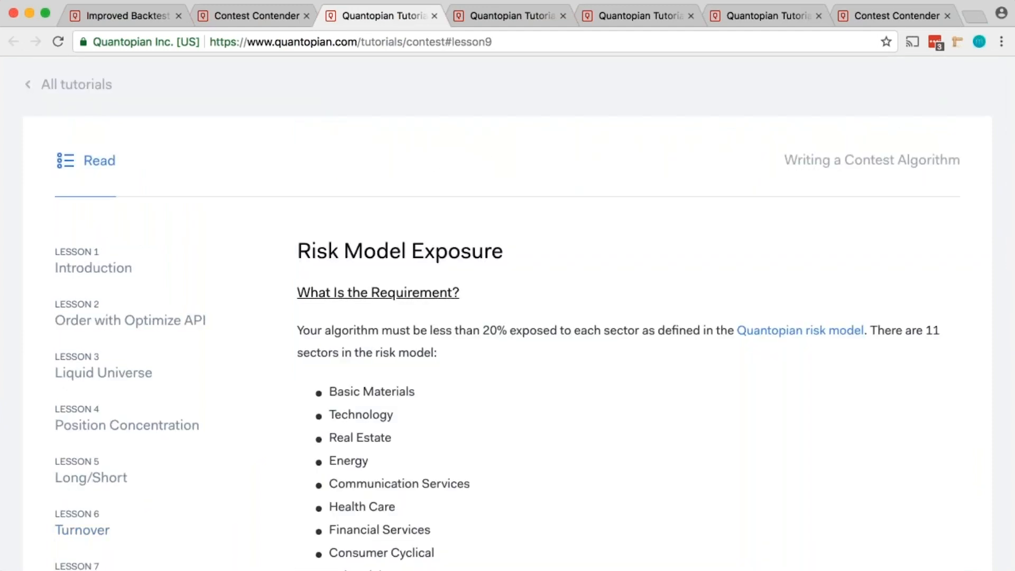
scroll(508, 313, down, 5)
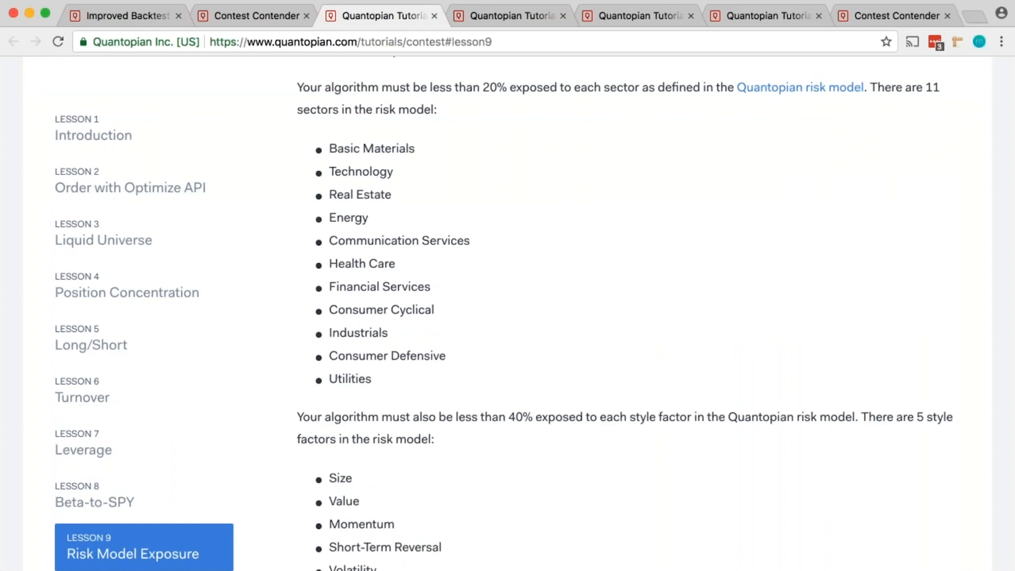
click(217, 16)
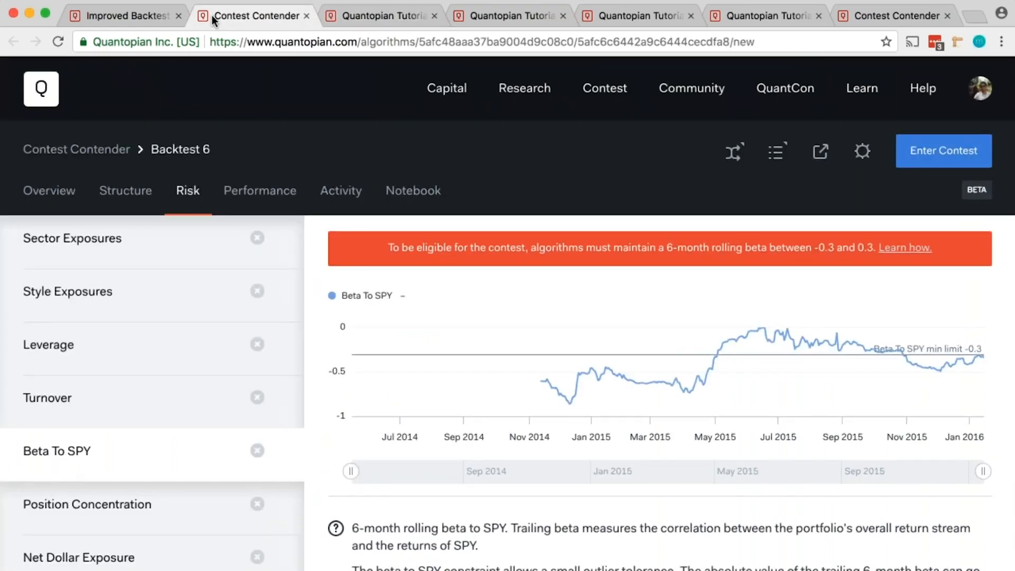
click(116, 236)
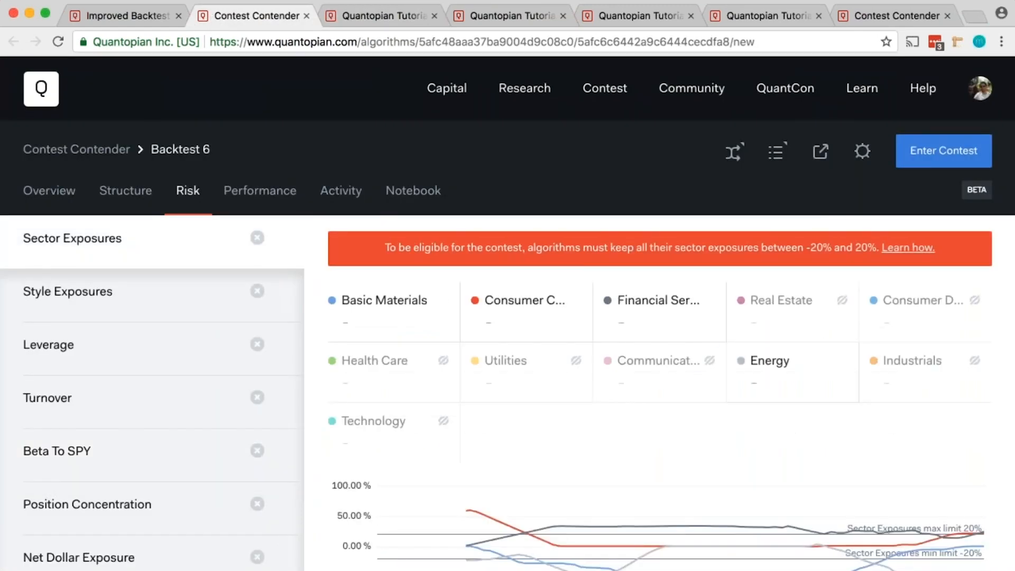
Compare the tutorial's Risk Model Exposure limits with the constrain_sector_style_risk constraint in Backtest 8's algorithm code.
click(342, 19)
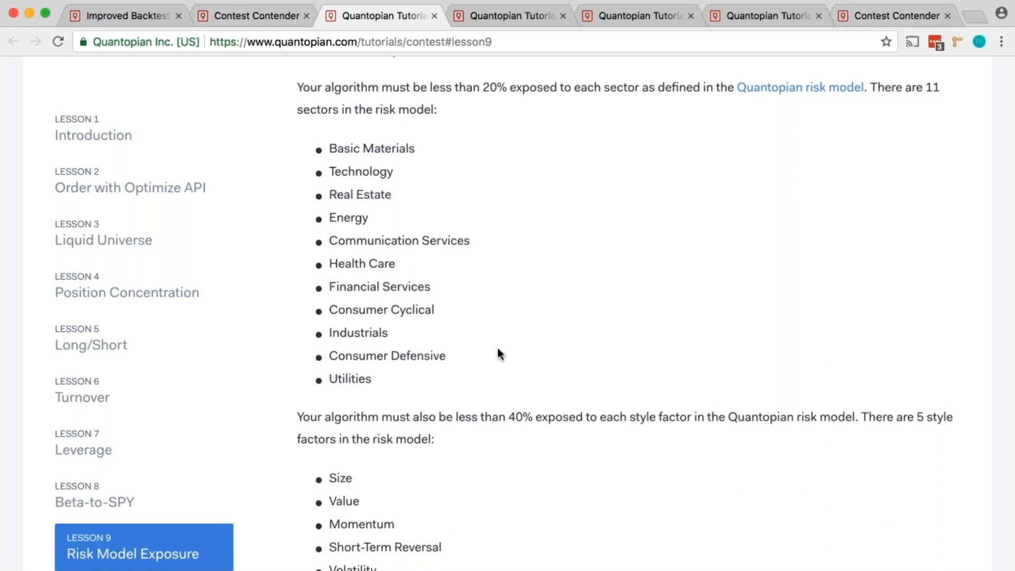
click(879, 14)
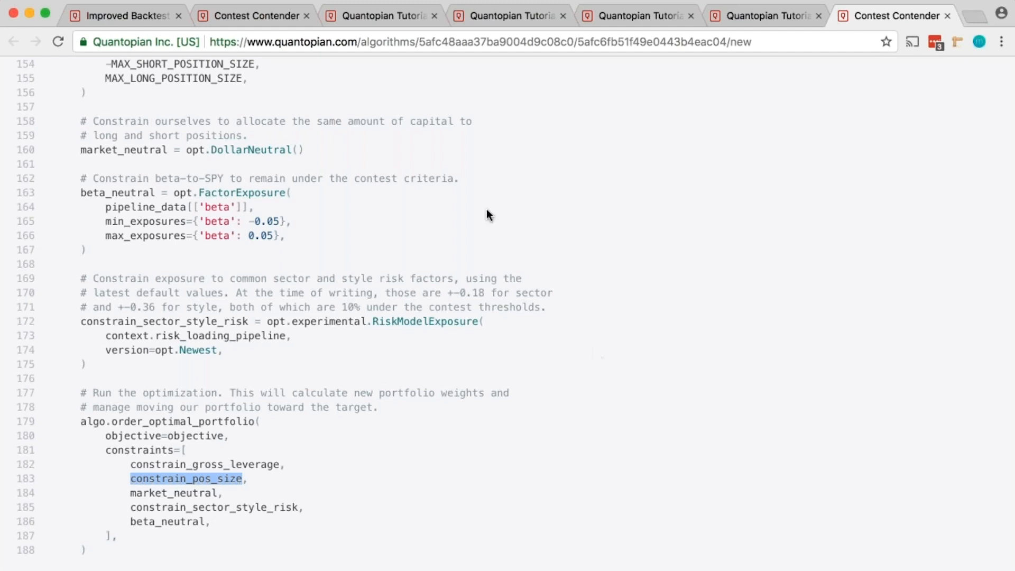
click(343, 16)
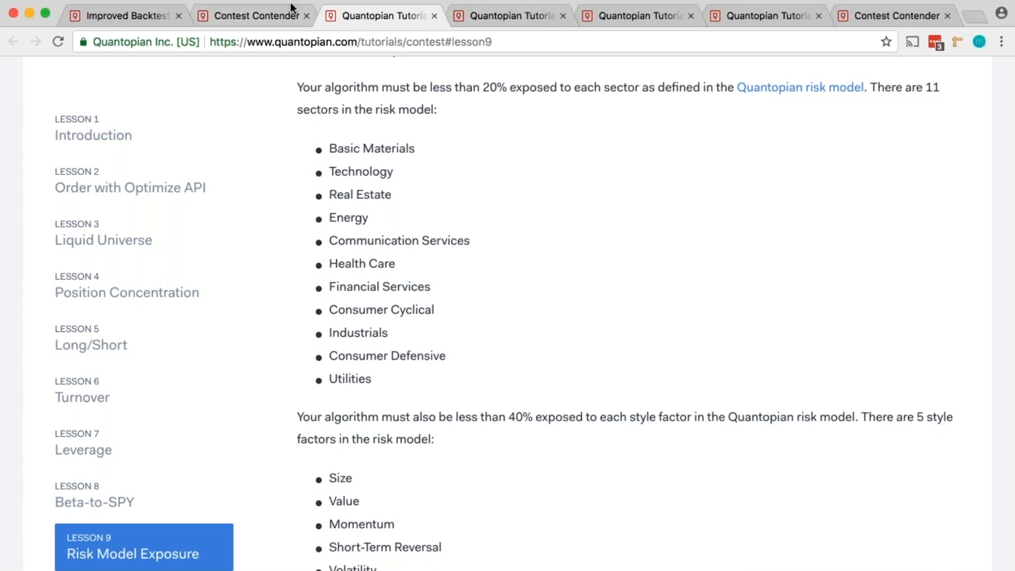
click(277, 14)
click(386, 16)
scroll(507, 317, down, 5)
click(863, 18)
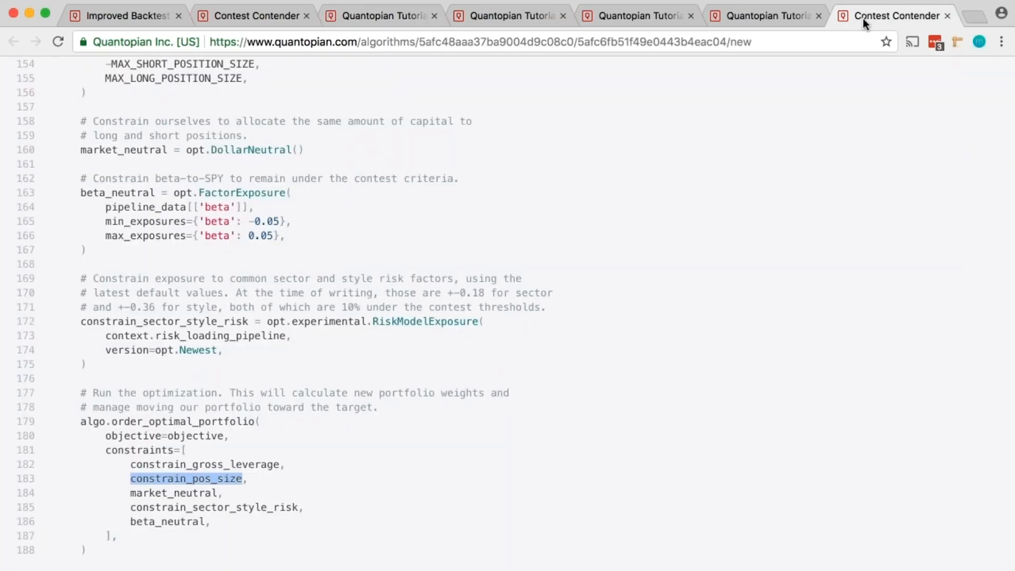
Review Backtest 8's overview summary and its Tradable Universe and Optimize API structure checks.
scroll(508, 318, up, 20)
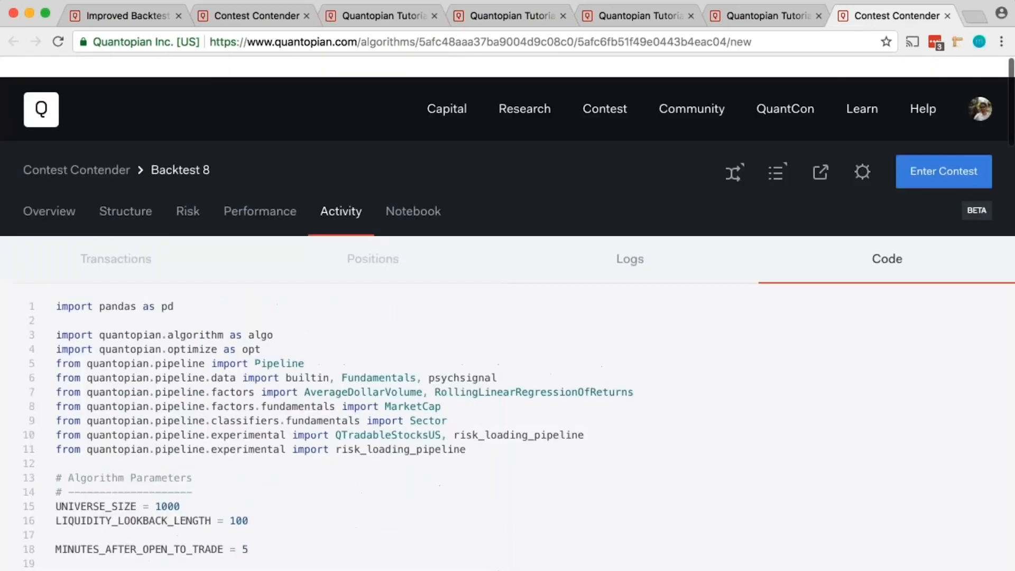
click(22, 193)
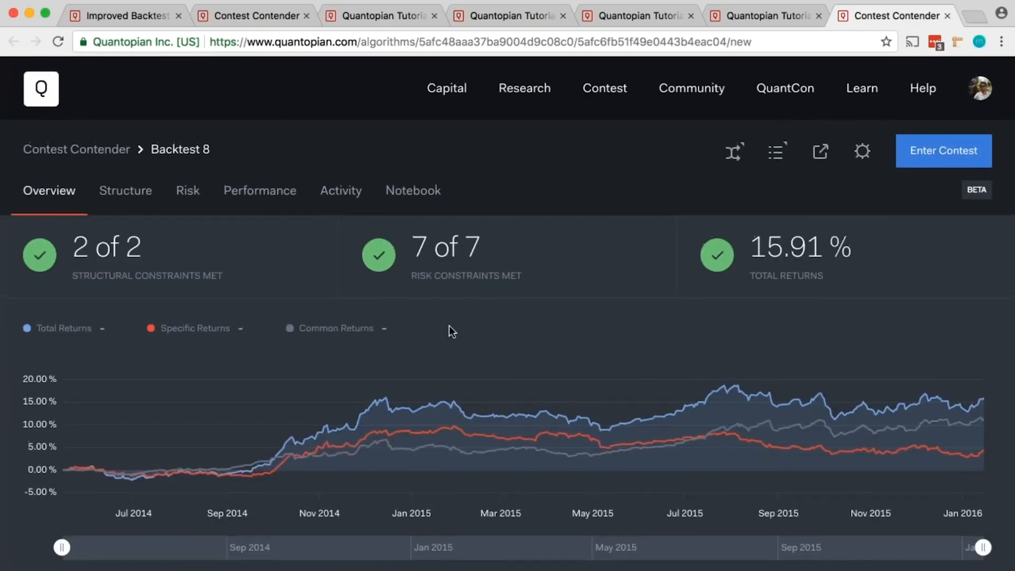
mouse_move(592, 393)
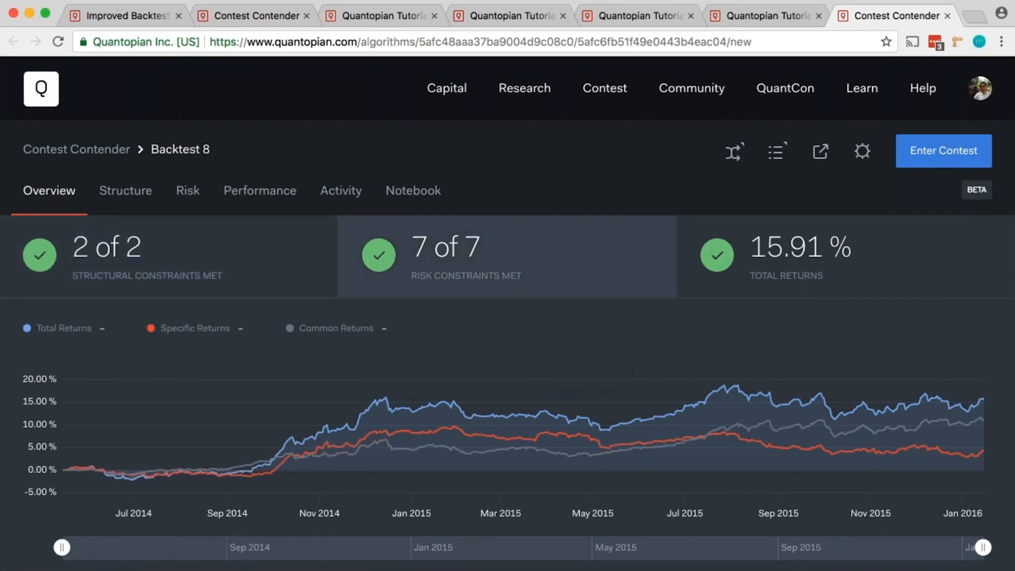
click(125, 190)
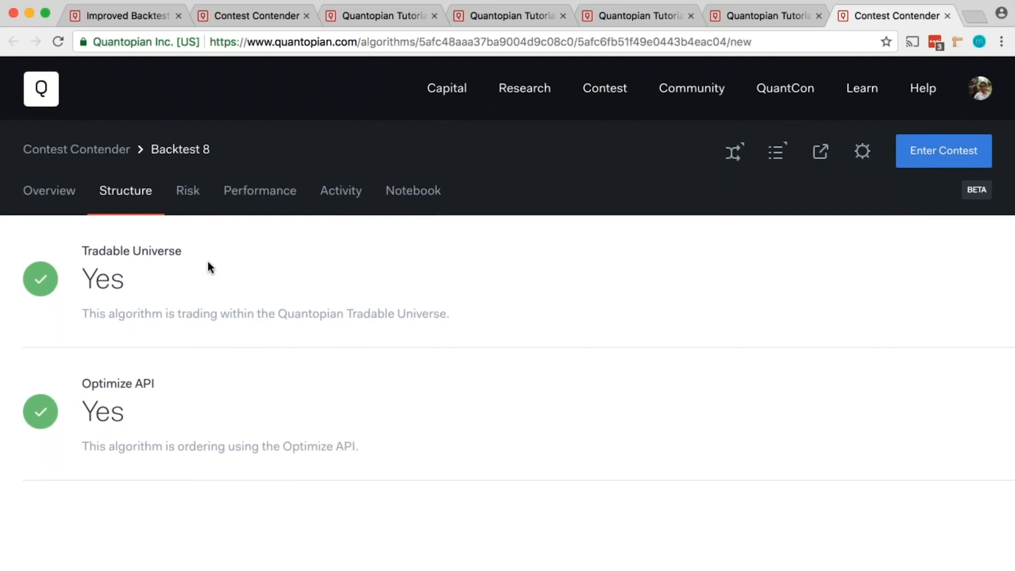
Inspect Backtest 8's Sector Exposures risk chart against its limits and read the explanation below it.
click(194, 205)
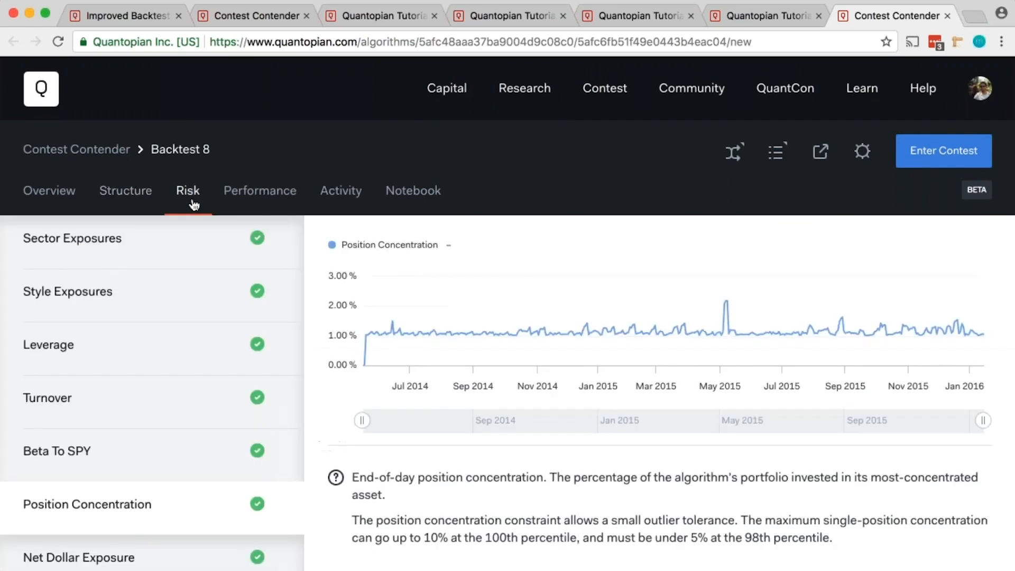
click(179, 238)
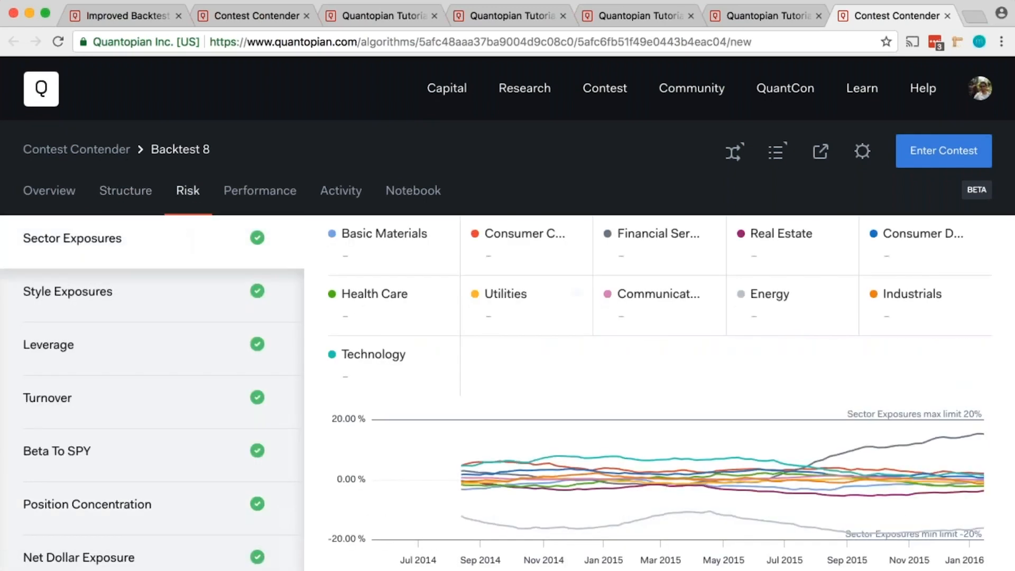
scroll(179, 238, down, 2)
scroll(508, 317, down, 2)
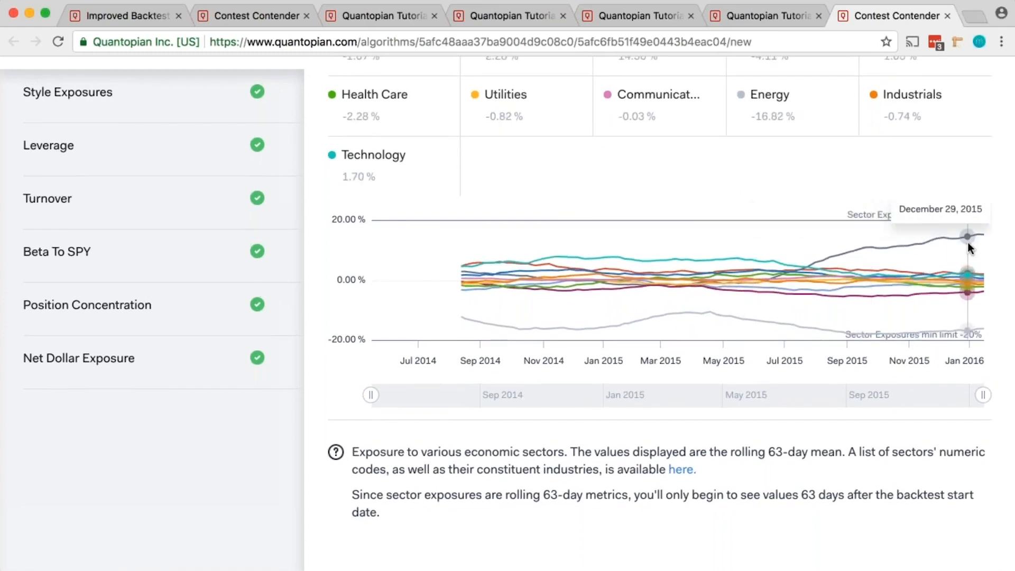
scroll(968, 242, up, 1)
scroll(481, 274, up, 3)
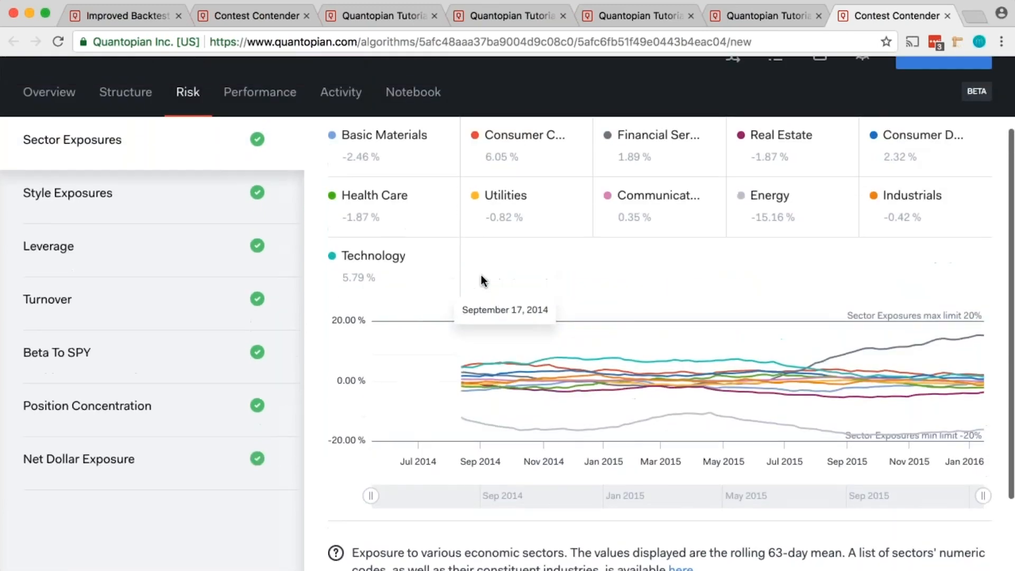
Inspect Backtest 8's Style Exposures risk chart against its limits and read the style definitions.
click(158, 193)
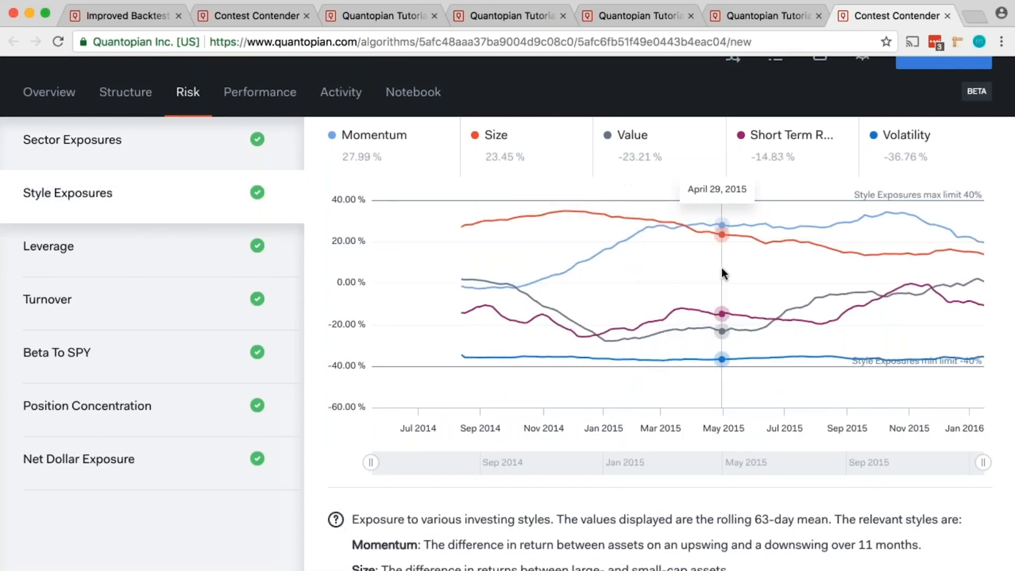
scroll(909, 252, down, 3)
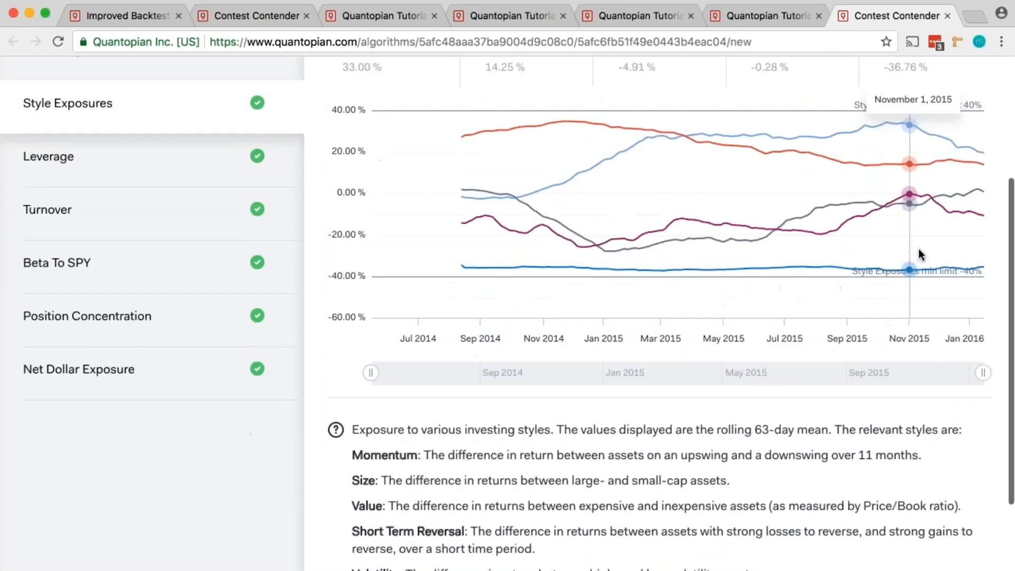
scroll(980, 189, up, 2)
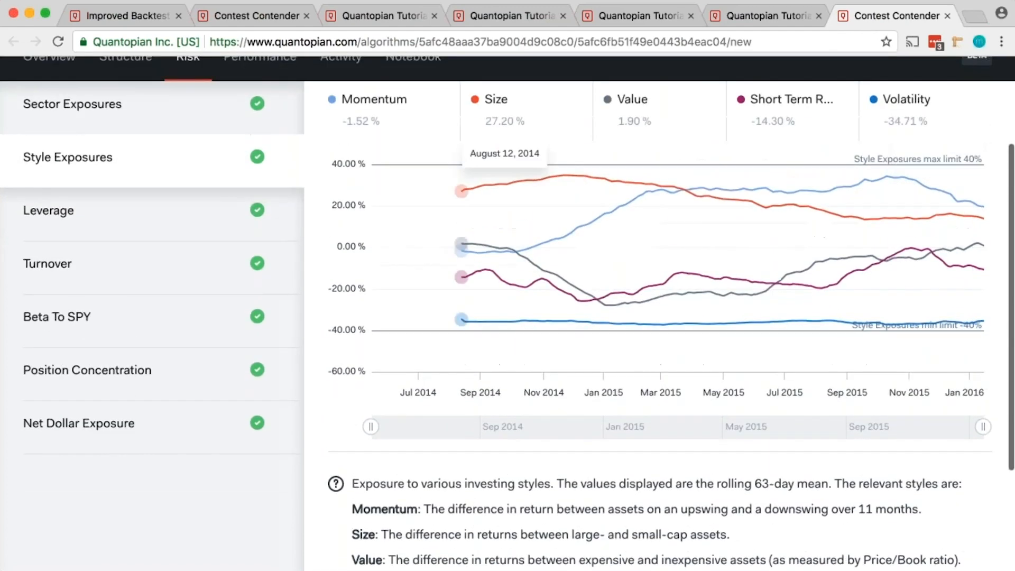
Examine Backtest 8's risk charts for Leverage, Turnover, Beta To SPY, Position Concentration and Net Dollar Exposure.
click(129, 220)
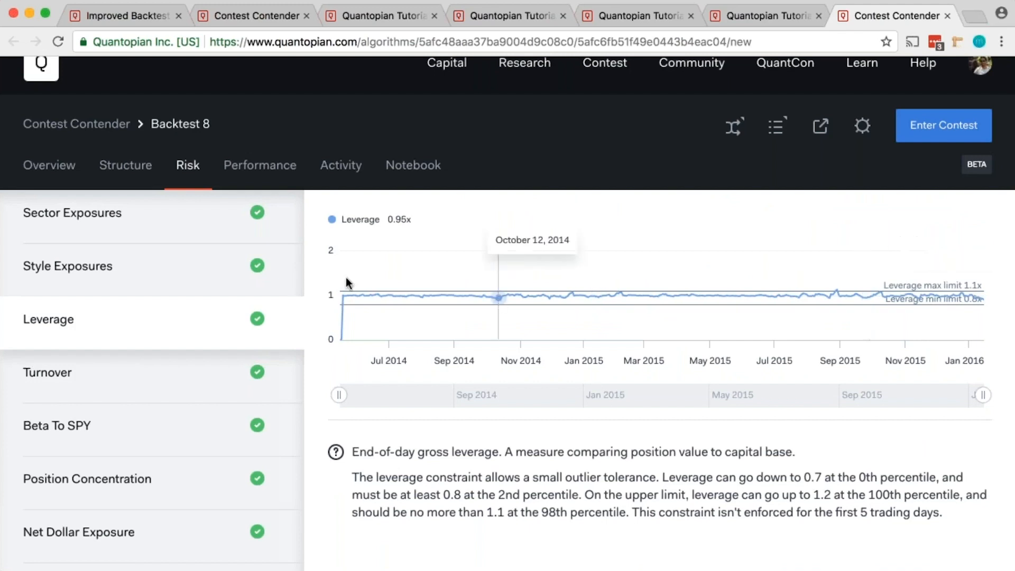
click(159, 381)
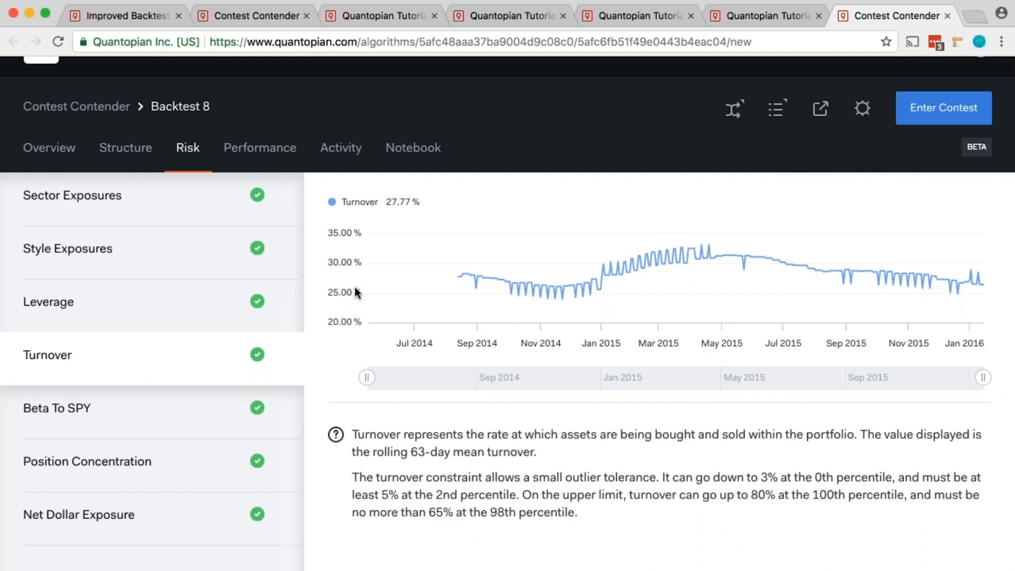
key(Down)
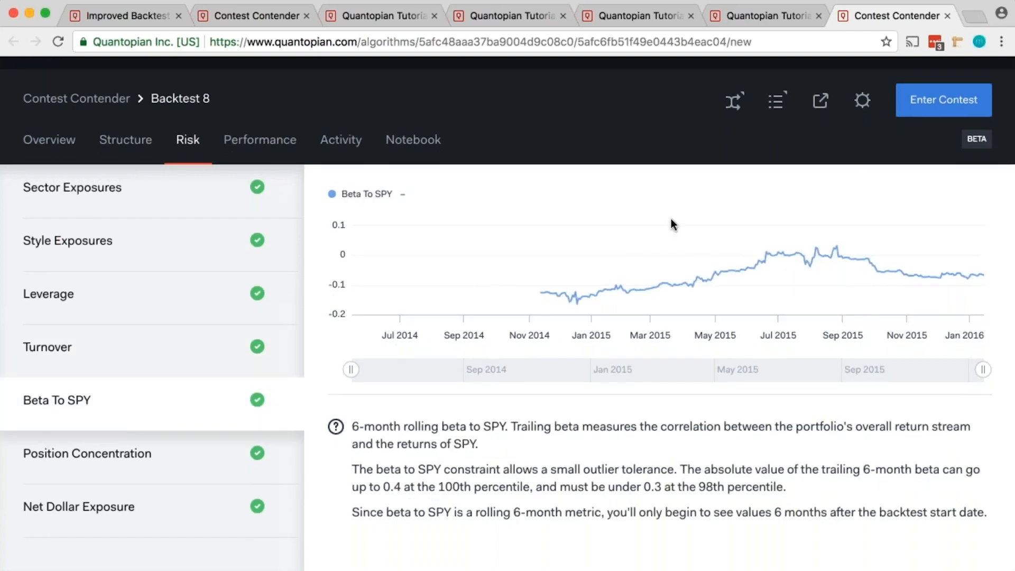
mouse_move(507, 228)
click(53, 453)
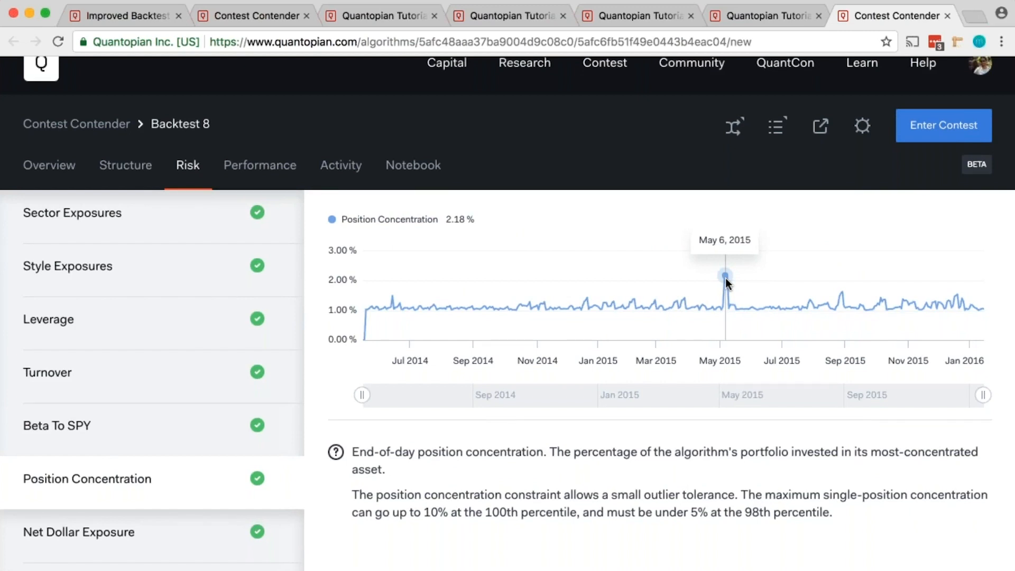
click(163, 539)
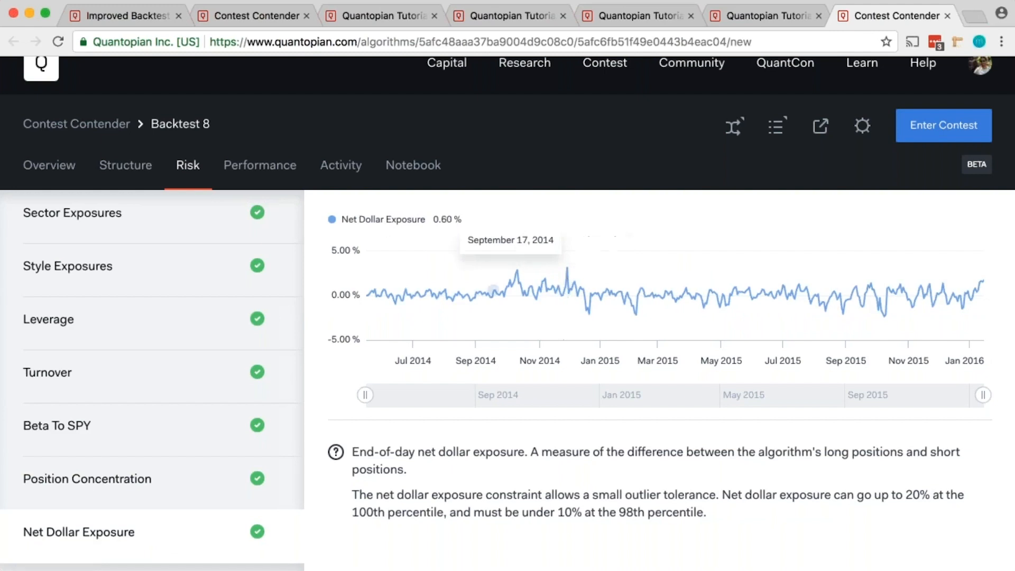
Examine Backtest 8's performance charts for Max Drawdown, Sharpe, Common Returns, Specific Returns and Total Returns.
click(269, 182)
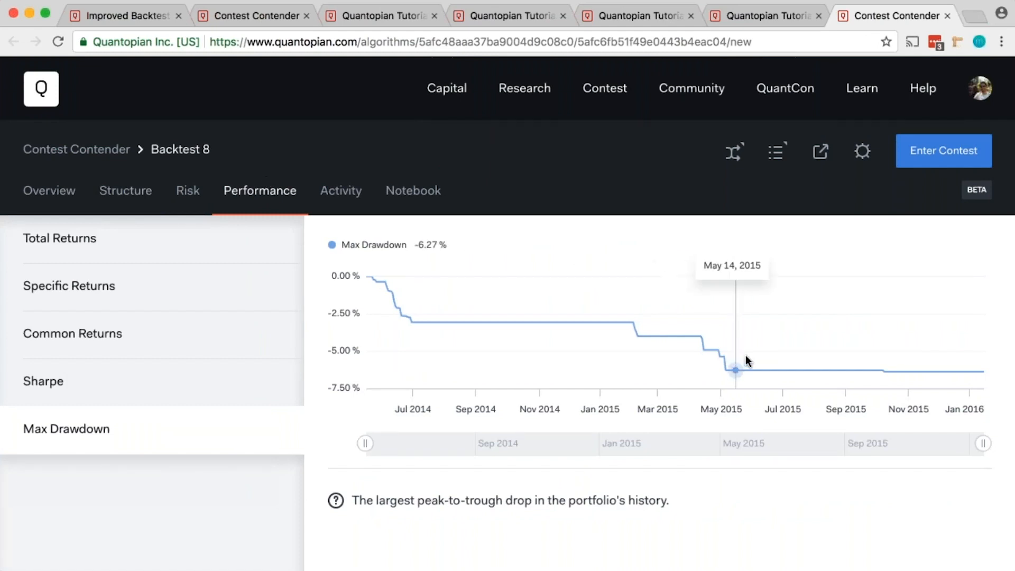
click(198, 389)
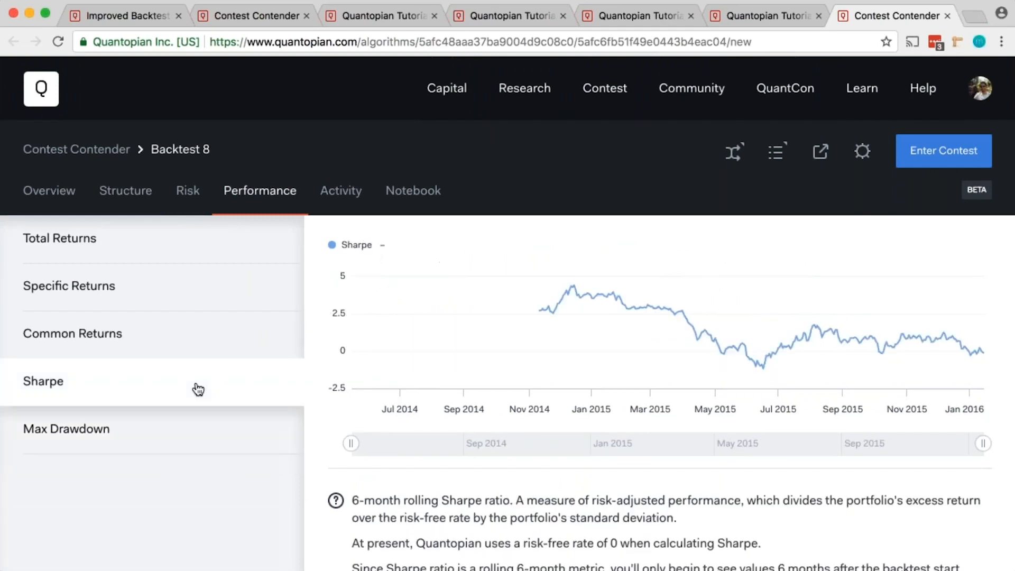
scroll(539, 311, down, 1)
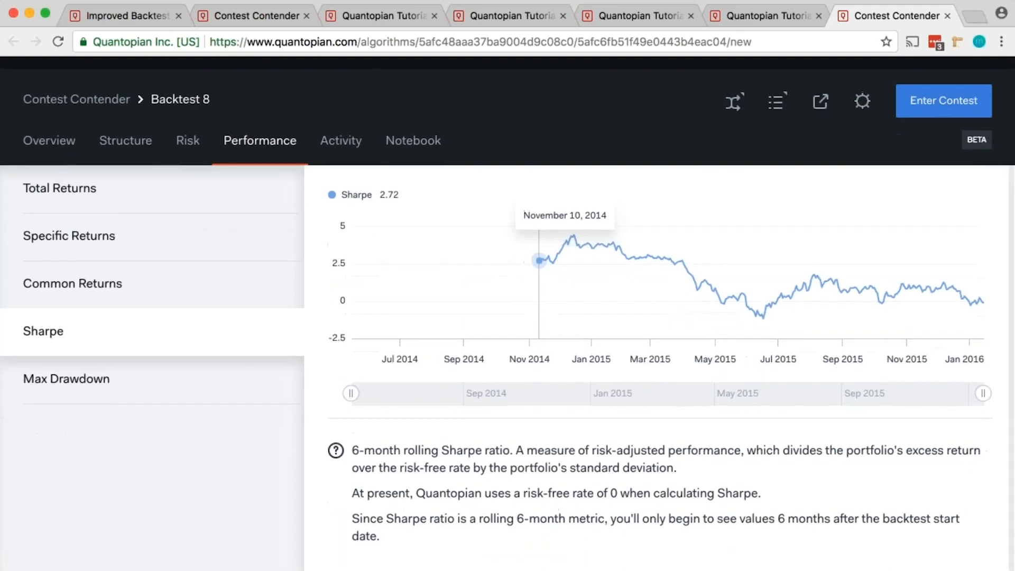
click(157, 278)
scroll(157, 278, up, 1)
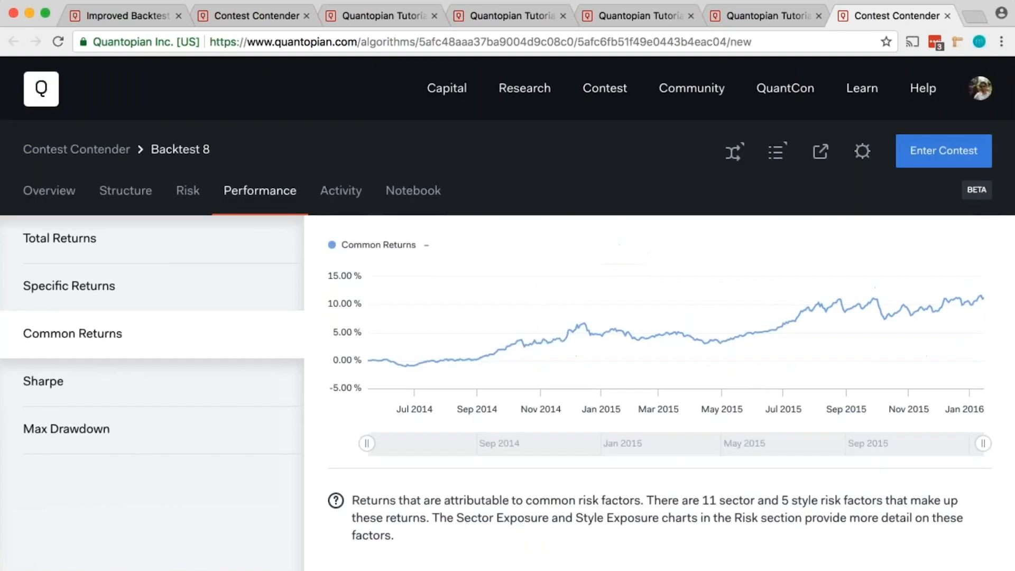
click(132, 297)
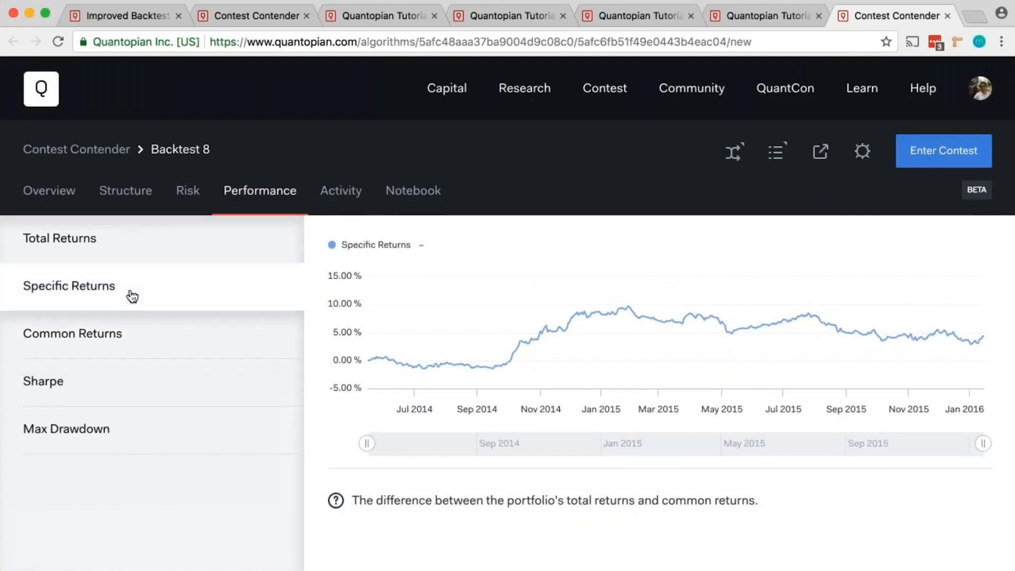
click(154, 245)
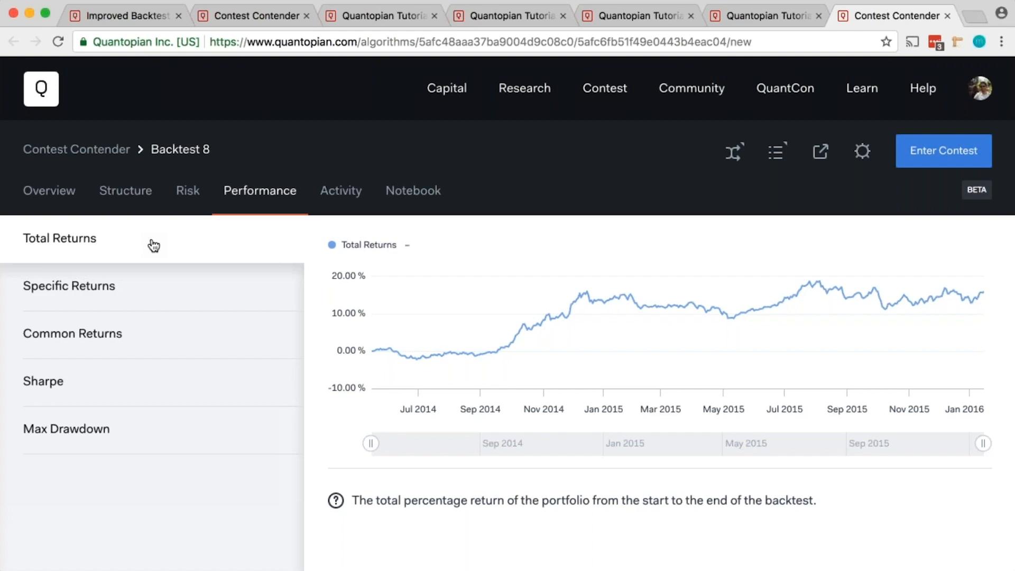
Check Backtest 8's run dates, initial capital and status, and return to its overview.
click(862, 151)
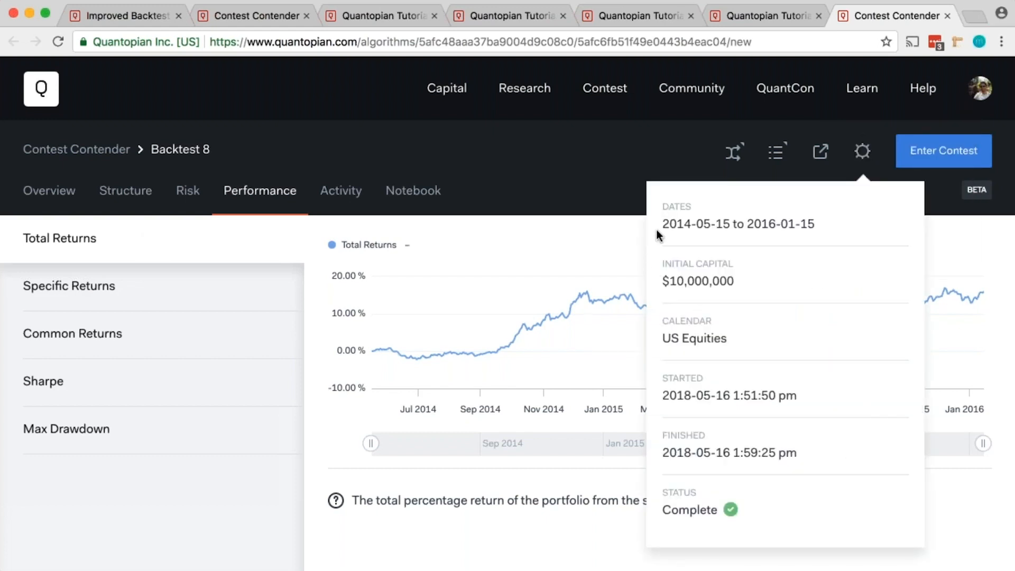
click(617, 159)
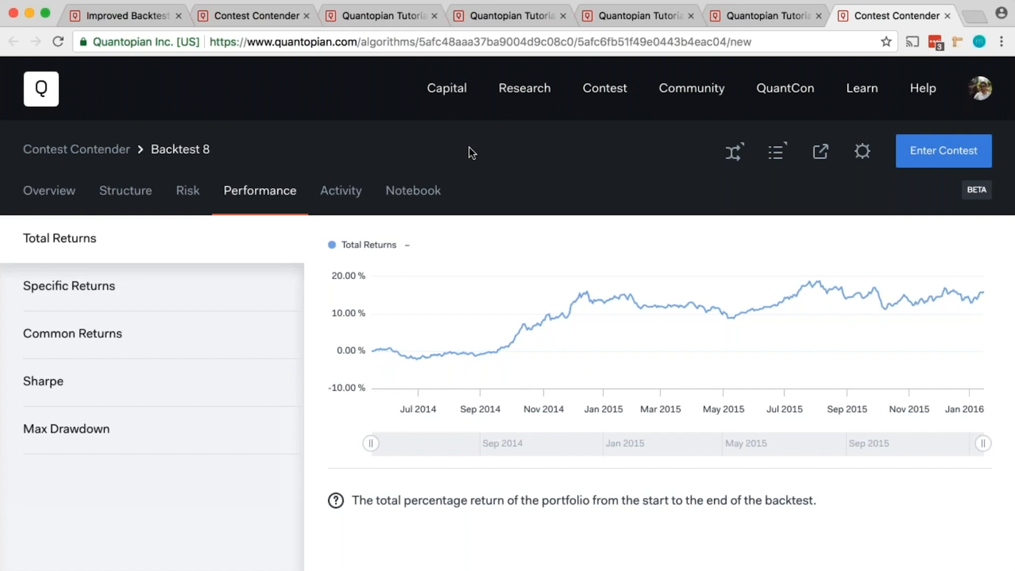
click(47, 186)
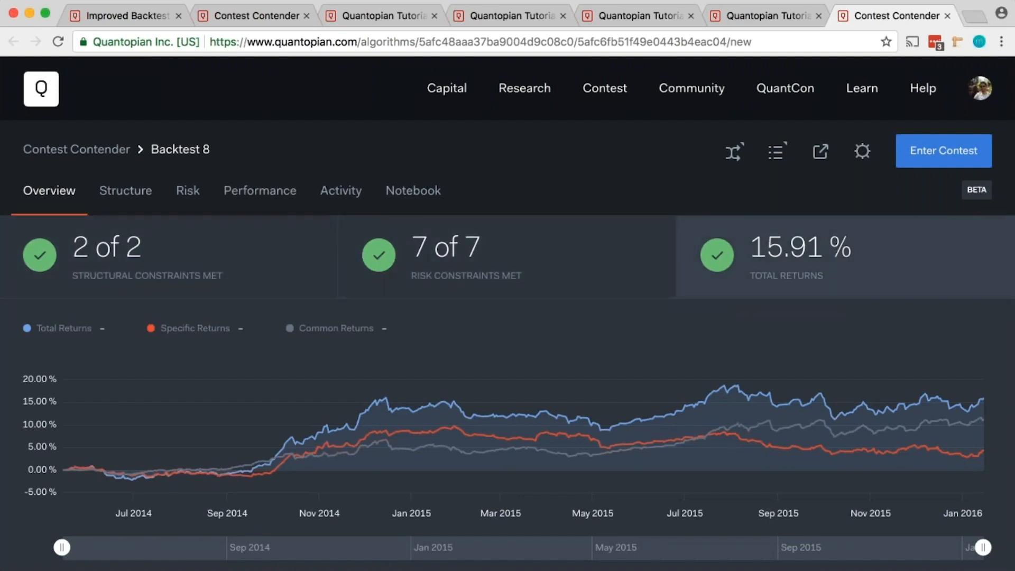
Open the contest entry form for Backtest 8, review its code and submission terms, and cancel without submitting.
click(965, 152)
scroll(505, 275, down, 5)
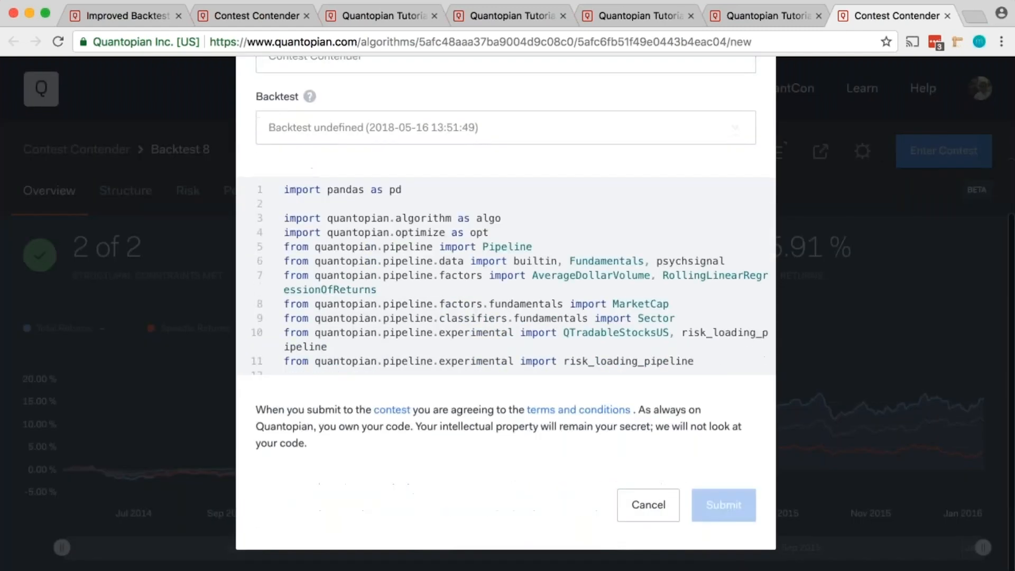
click(646, 503)
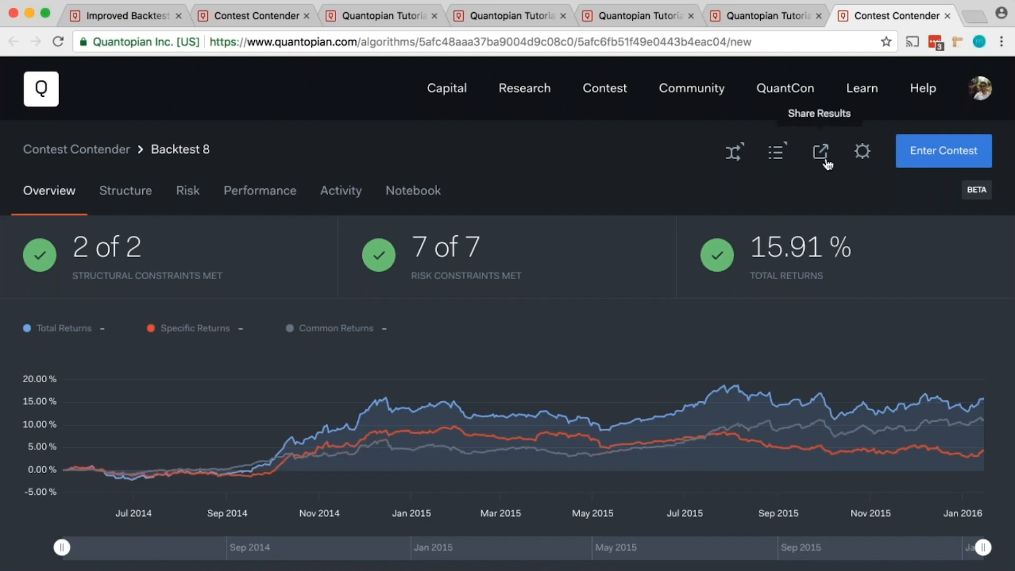
Recheck Backtest 8's run settings and revisit its Structure, Risk and Performance sections.
click(863, 151)
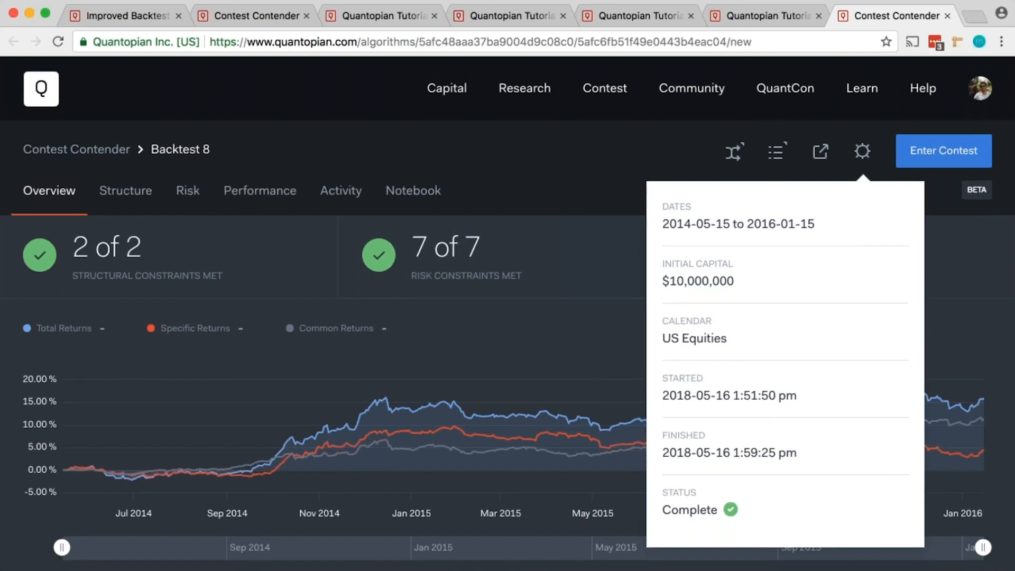
click(578, 159)
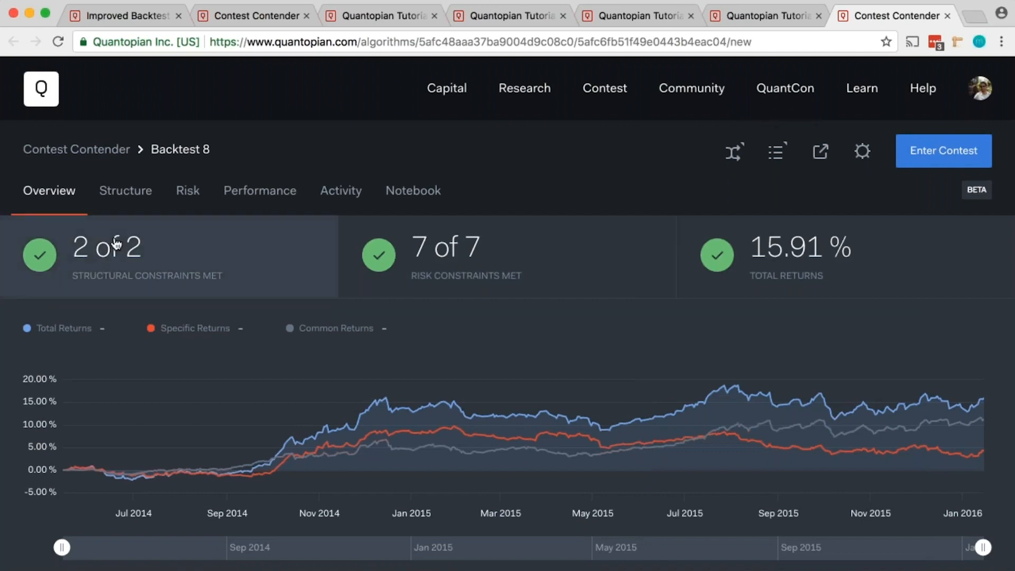
click(144, 196)
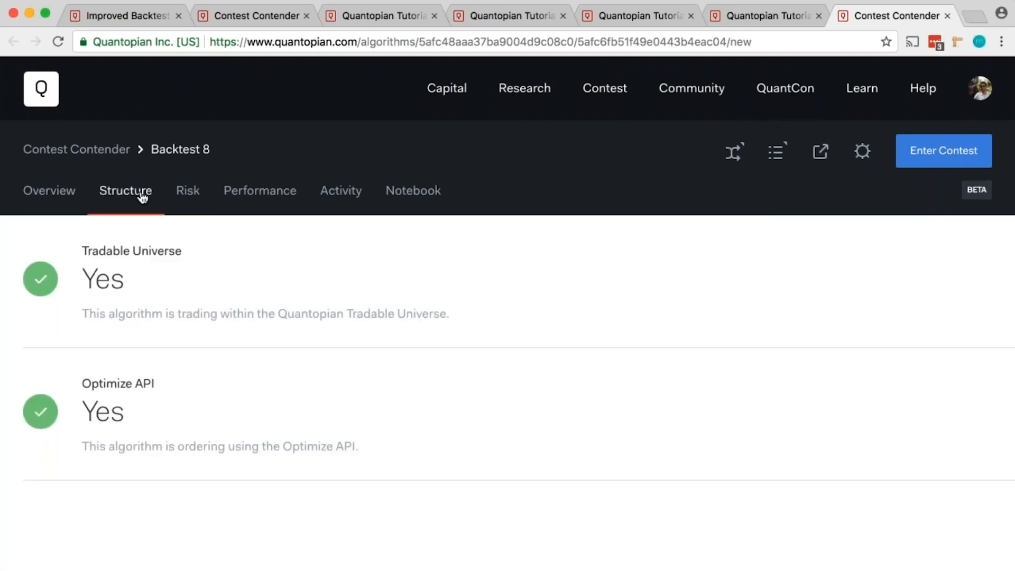
click(192, 203)
click(271, 204)
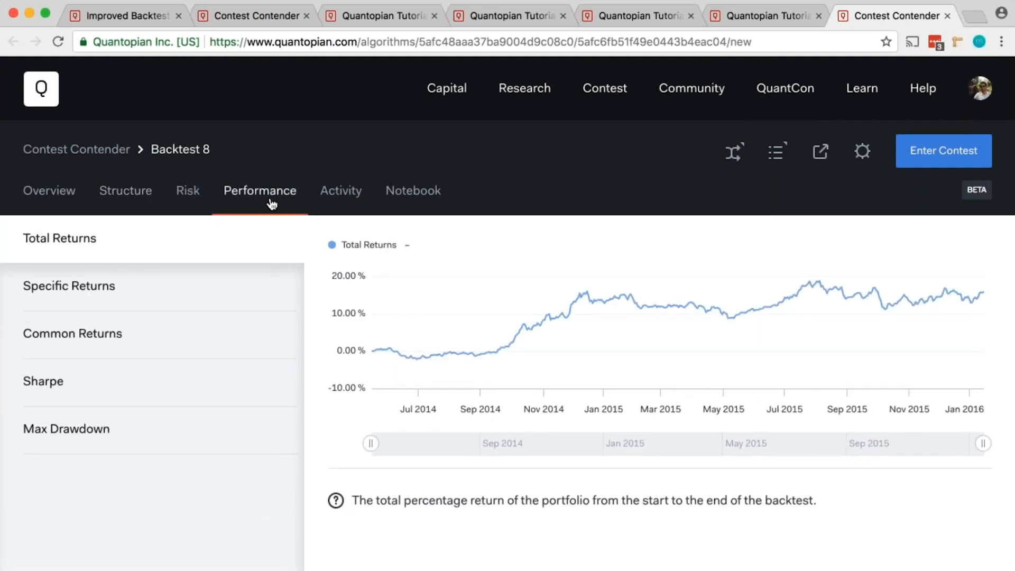
Revisit Backtest 8's overview and check its activity logs and algorithm code.
click(47, 201)
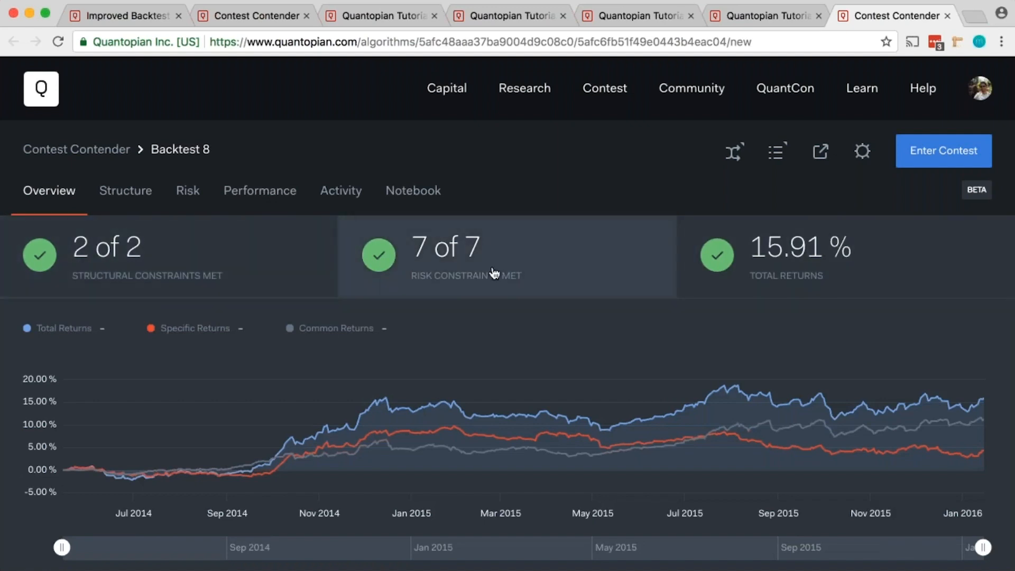
click(322, 189)
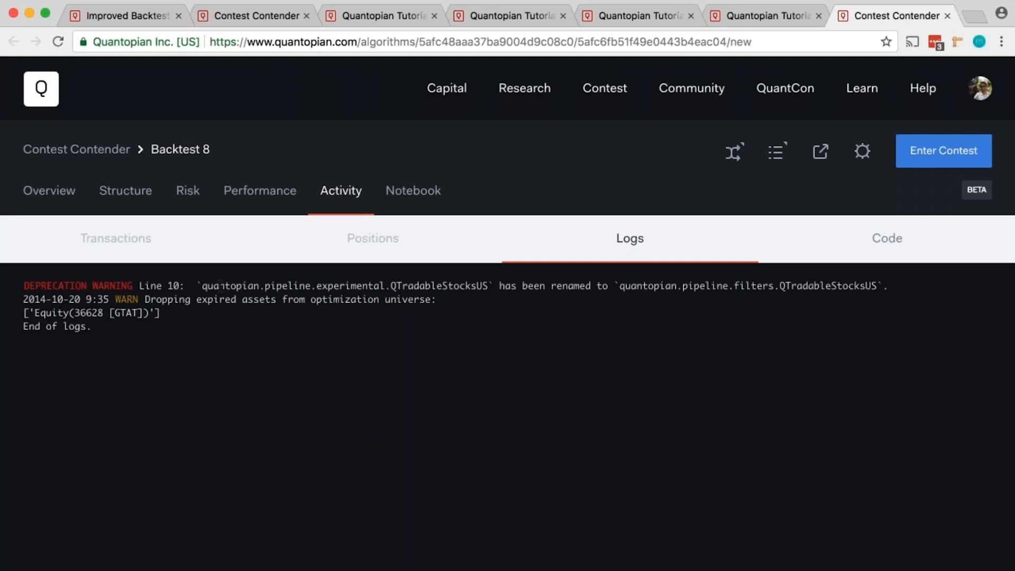
click(801, 241)
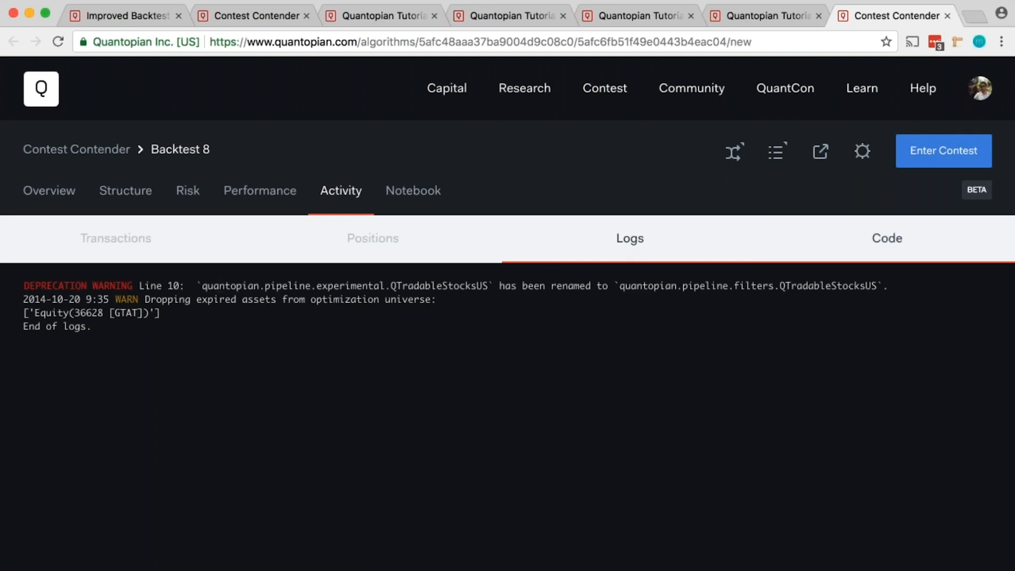
click(836, 236)
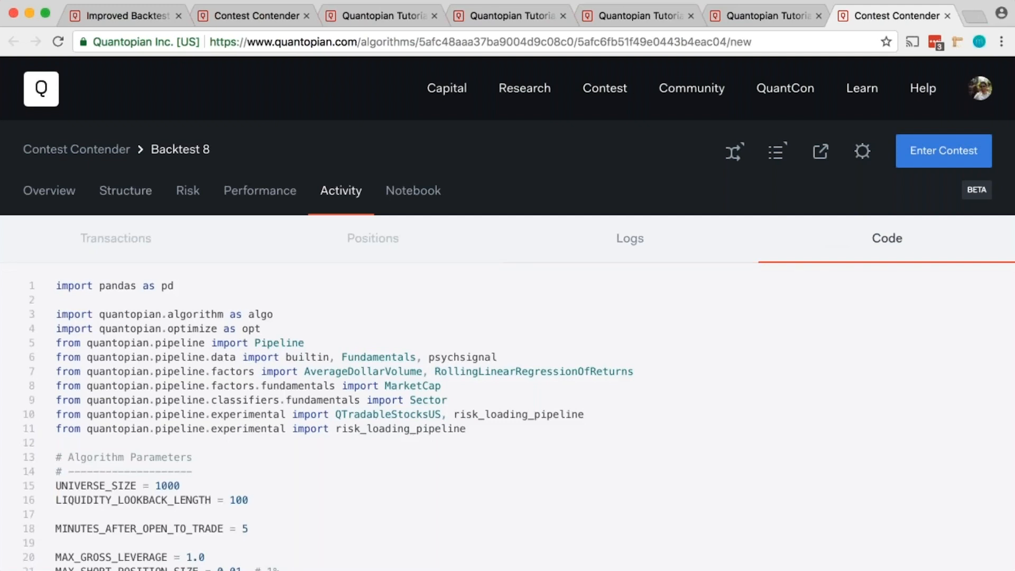
Open the Contest Contender algorithm in a new browser tab and skim Backtest 8's code.
right_click(80, 151)
click(95, 154)
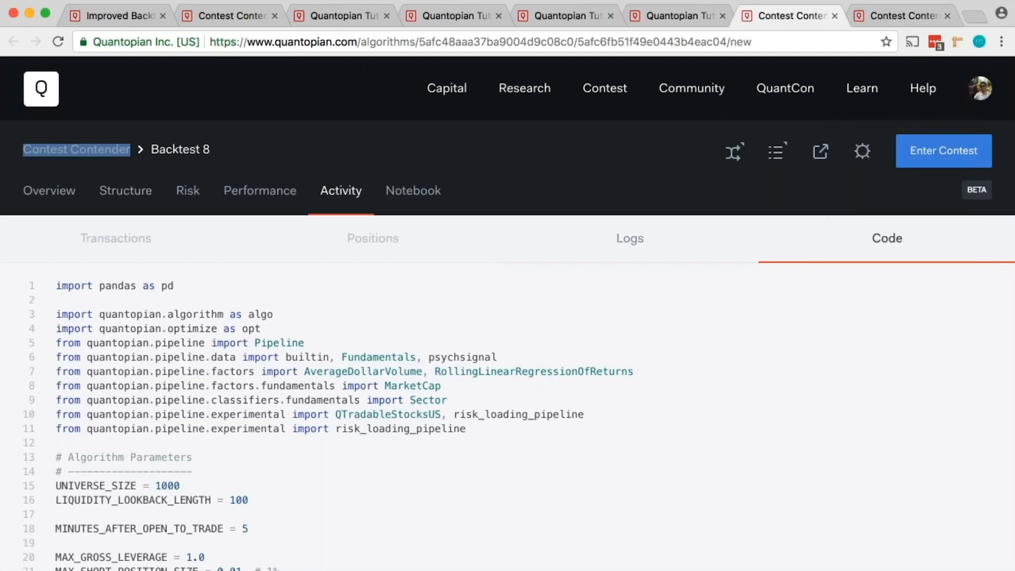
scroll(508, 370, down, 4)
scroll(507, 370, up, 4)
Open Backtest 8's notebook, glance back at the overview, and view the start of the recorded variables table.
click(406, 193)
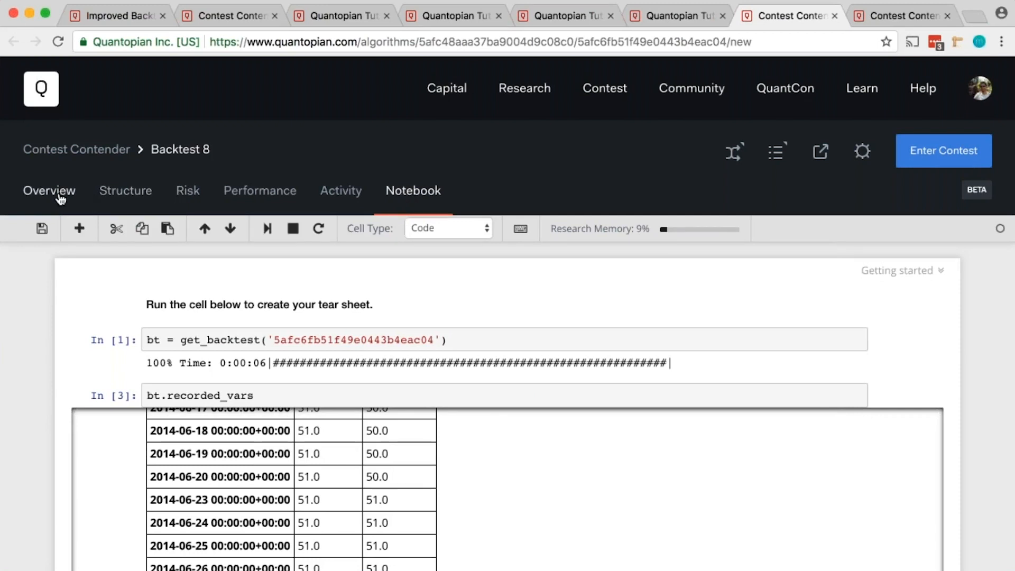
click(30, 196)
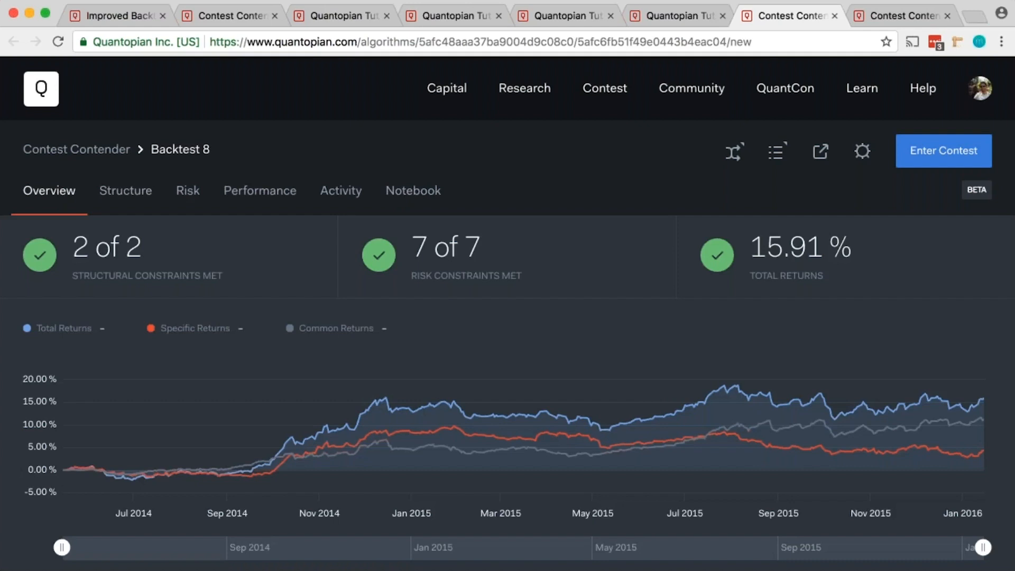
click(409, 191)
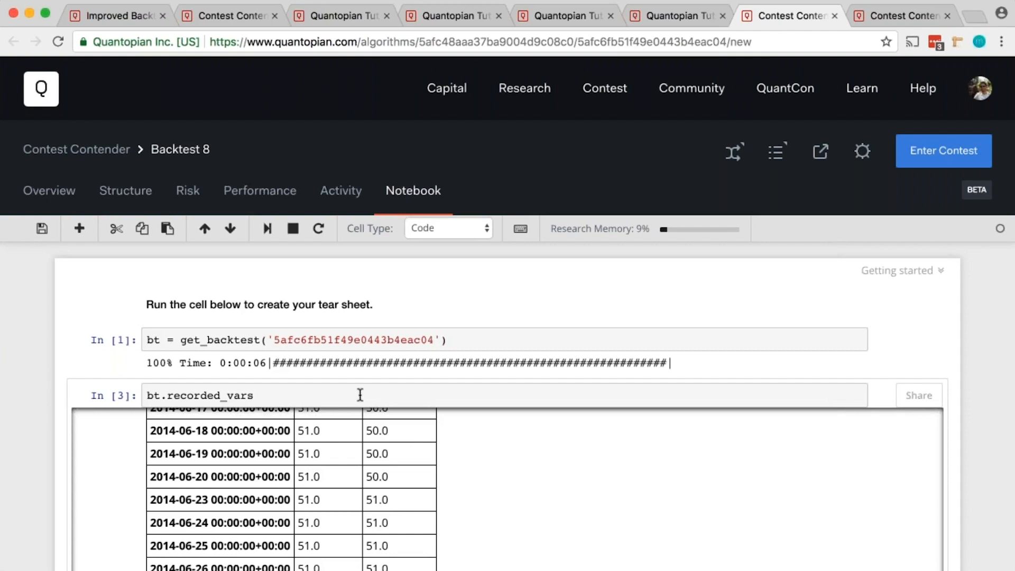
scroll(370, 476, up, 8)
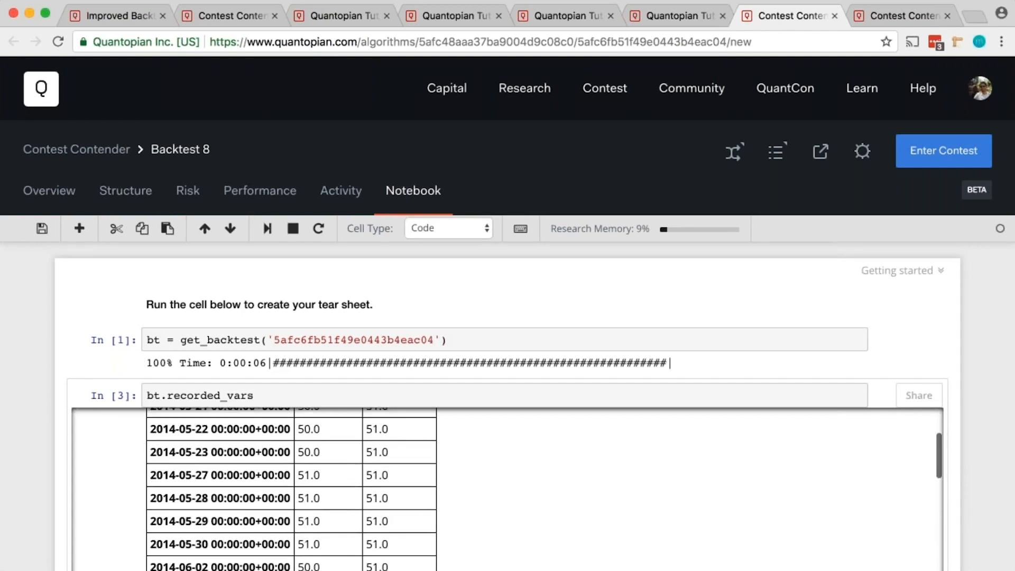
scroll(370, 476, up, 3)
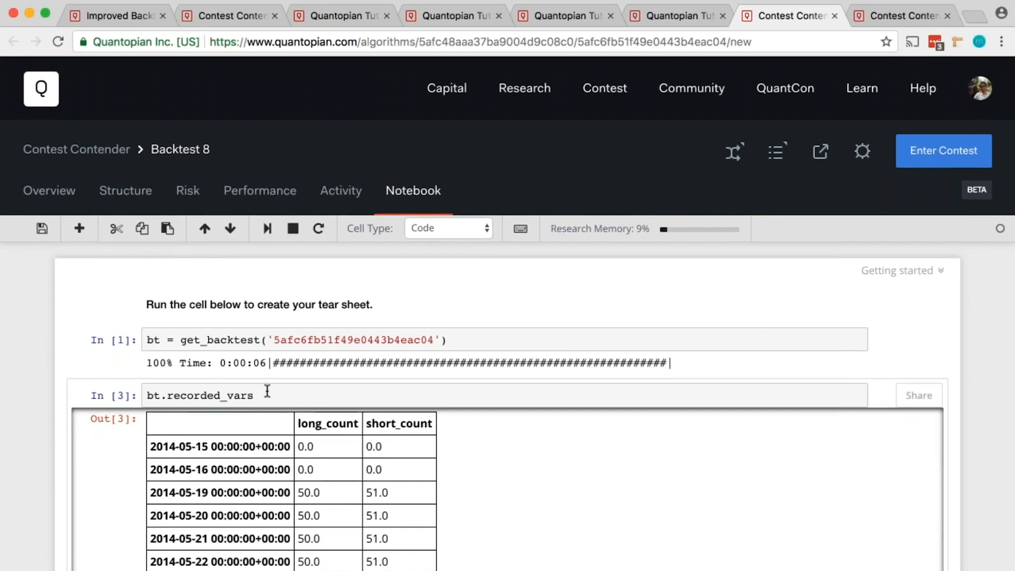
Re-enter recorded_vars in the bt.recorded_vars cell and rerun it.
click(270, 394)
drag(270, 394, 171, 394)
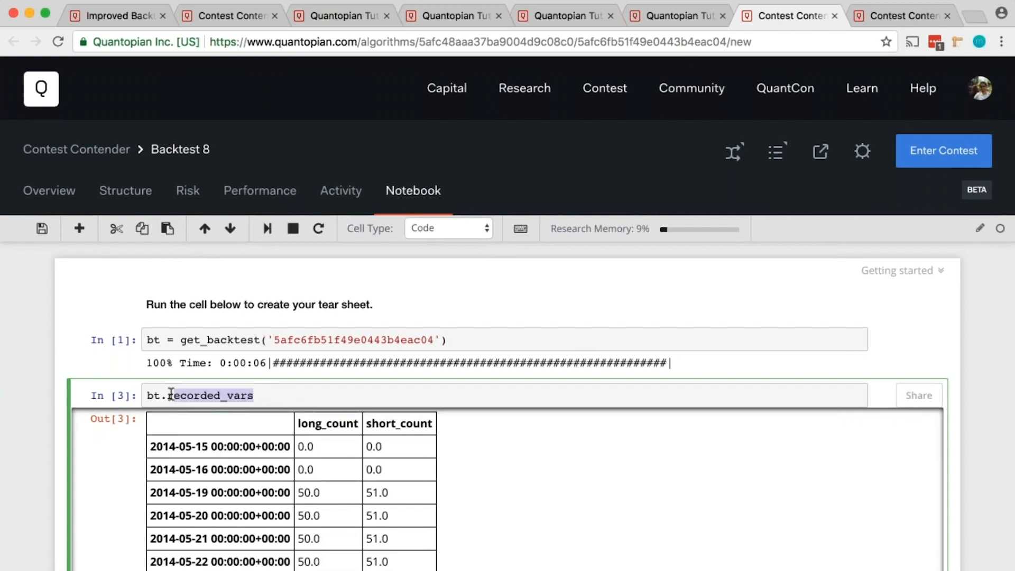
key(BackSpace)
key(BackSpace)
text(re)
key(Tab)
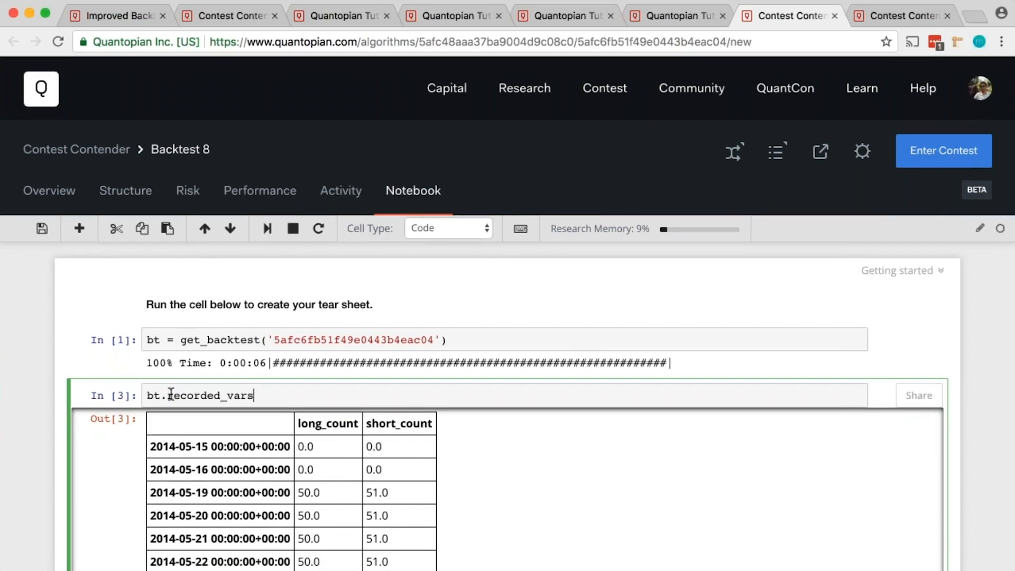
key(shift+Return)
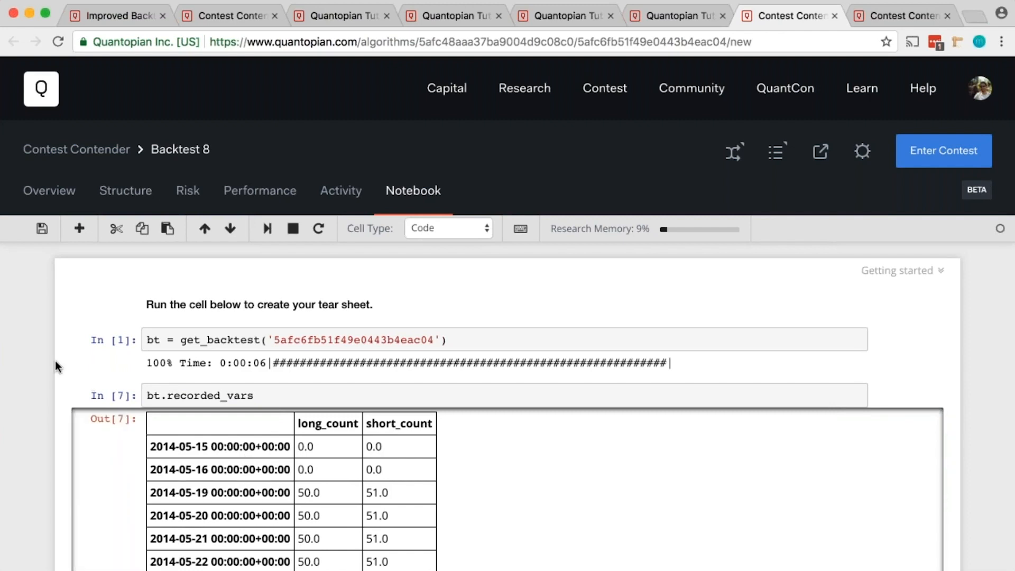
Rerun the cell that computes the mean of the recorded long_count variable.
scroll(55, 361, down, 5)
scroll(55, 361, down, 1)
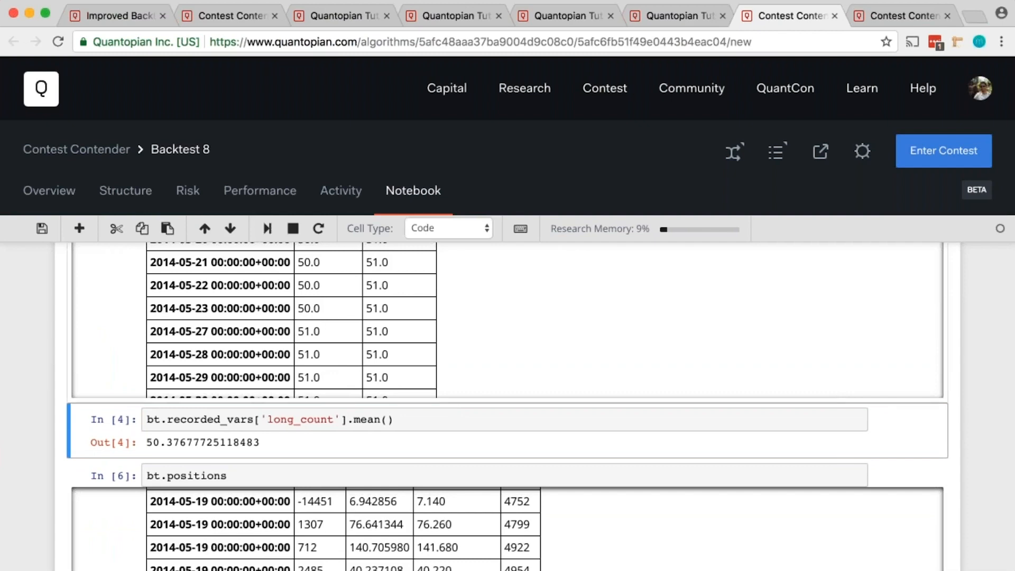
click(397, 419)
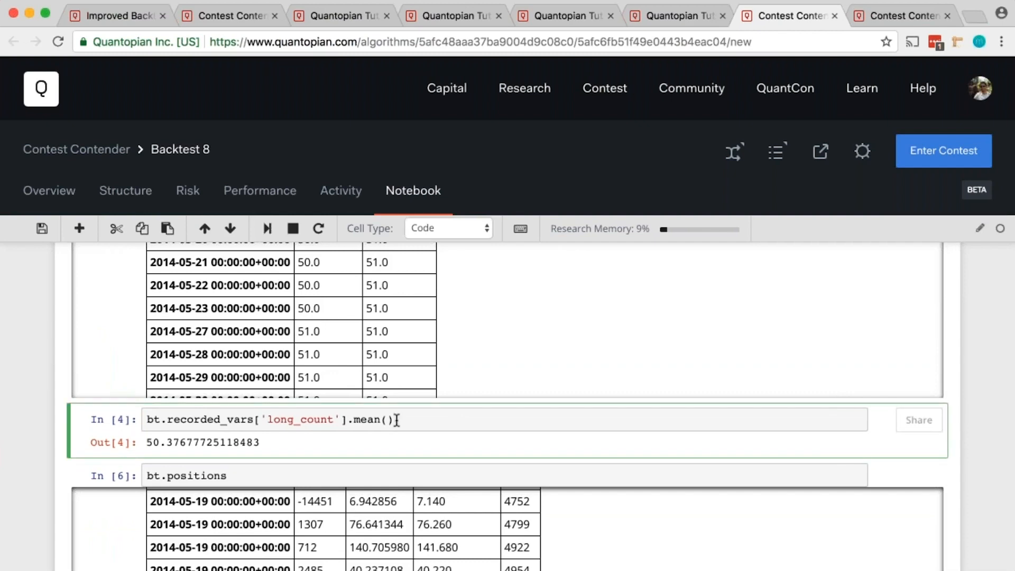
key(shift+Return)
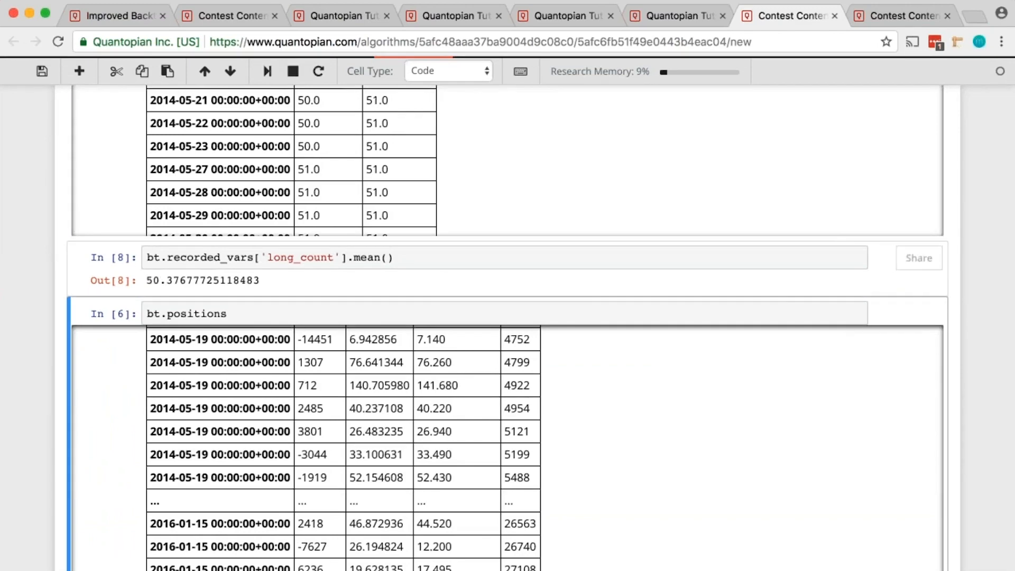
Look over the positions table, change the bt.positions cell to bt.transactions and run it.
scroll(268, 339, up, 10)
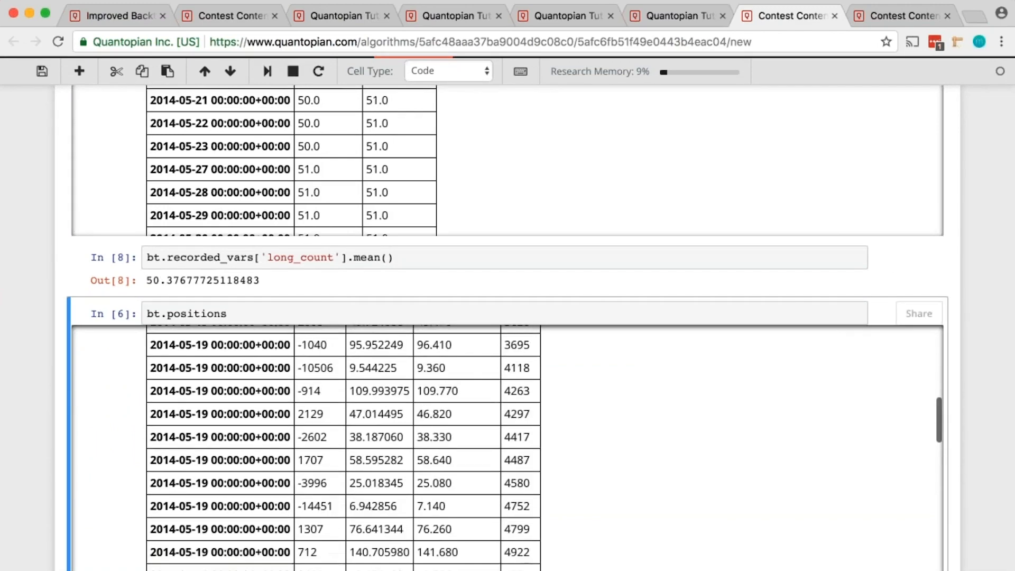
scroll(249, 343, up, 3)
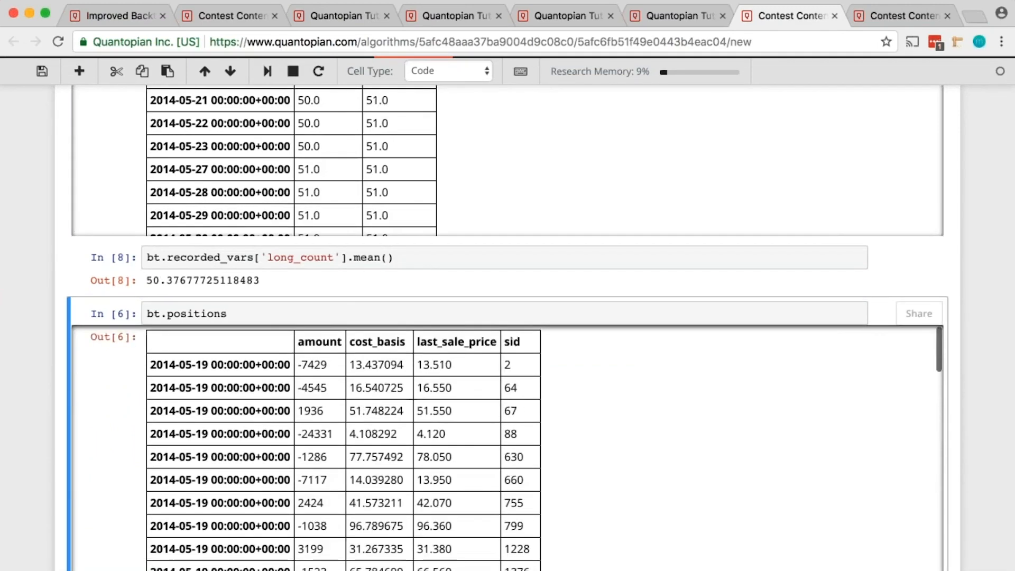
click(243, 312)
key(BackSpace)
key(BackSpace)
key(BackSpace)
key(BackSpace)
key(BackSpace)
key(BackSpace)
key(BackSpace)
key(BackSpace)
key(BackSpace)
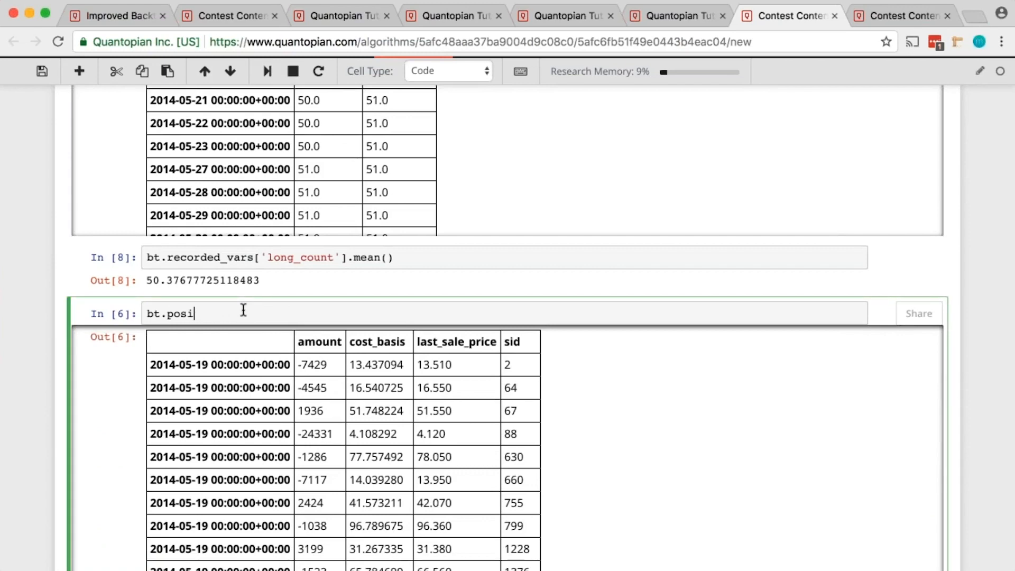
text(transactions)
key(shift+Return)
scroll(507, 301, up, 3)
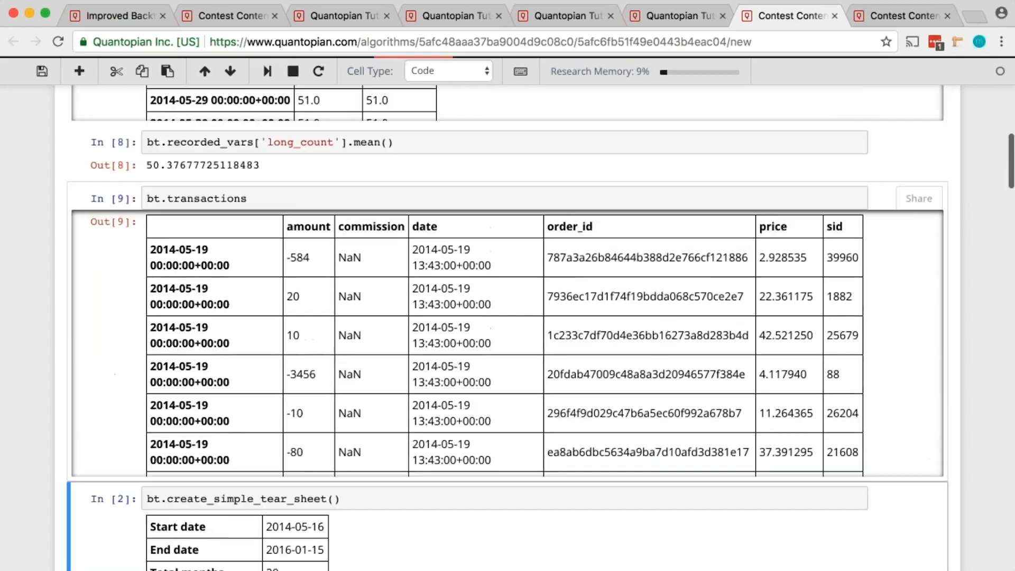
Change the bt.transactions cell to bt.positions and run it.
drag(246, 199, 168, 199)
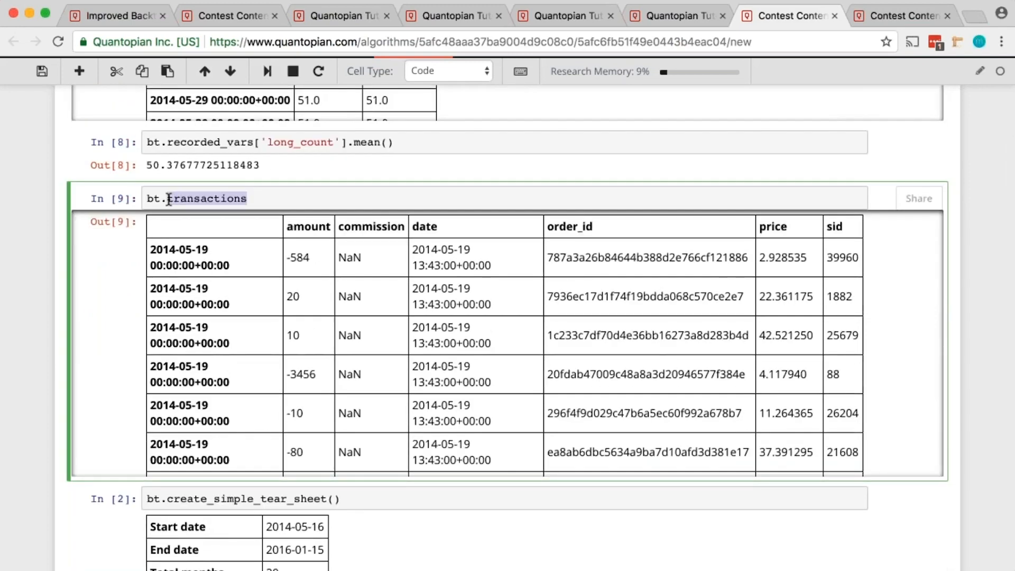
text(post)
key(BackSpace)
key(BackSpace)
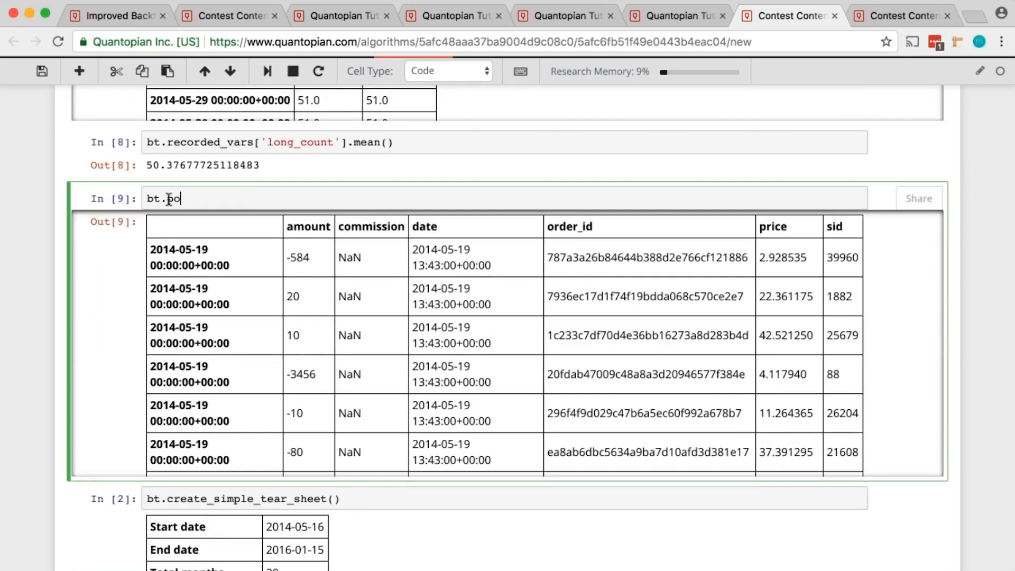
text(sitions)
key(shift+Return)
Extend the positions cell to bt.positions['sid'].unique() and run it to list the distinct securities held.
click(230, 193)
text([')
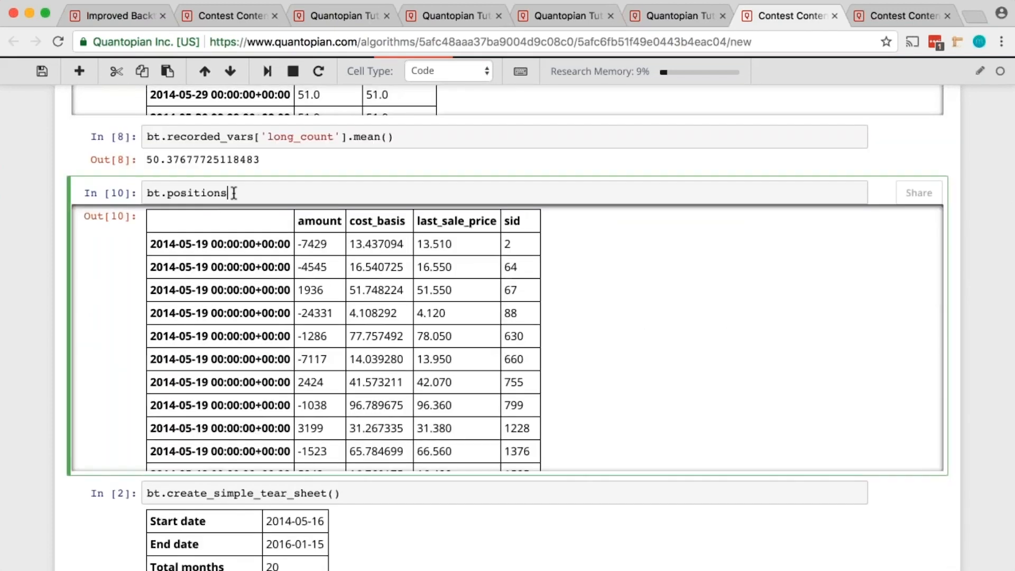
text(sid'].unique())
key(shift+Return)
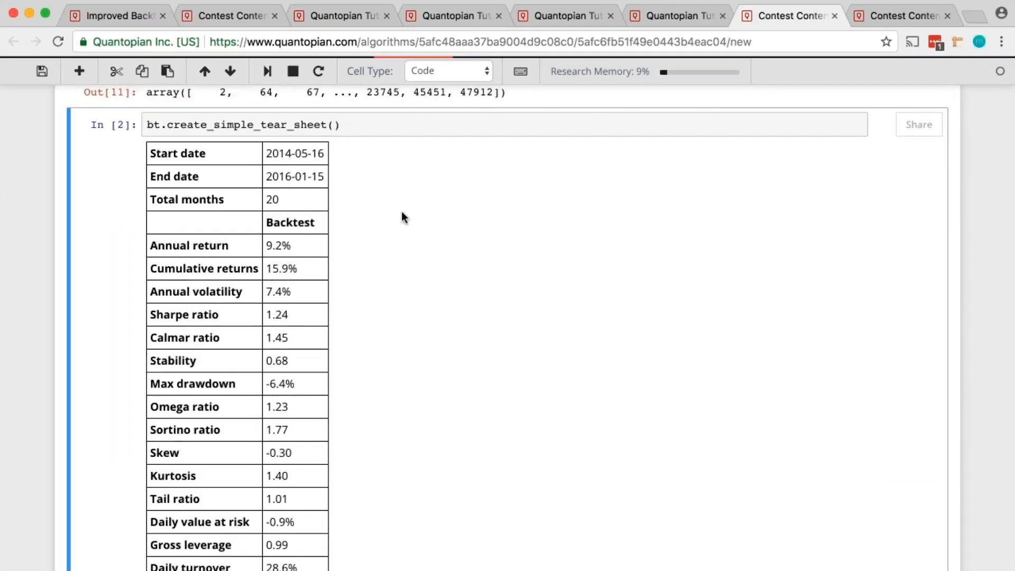
Examine the create_simple_tear_sheet call and its table of backtest statistics.
scroll(402, 216, up, 3)
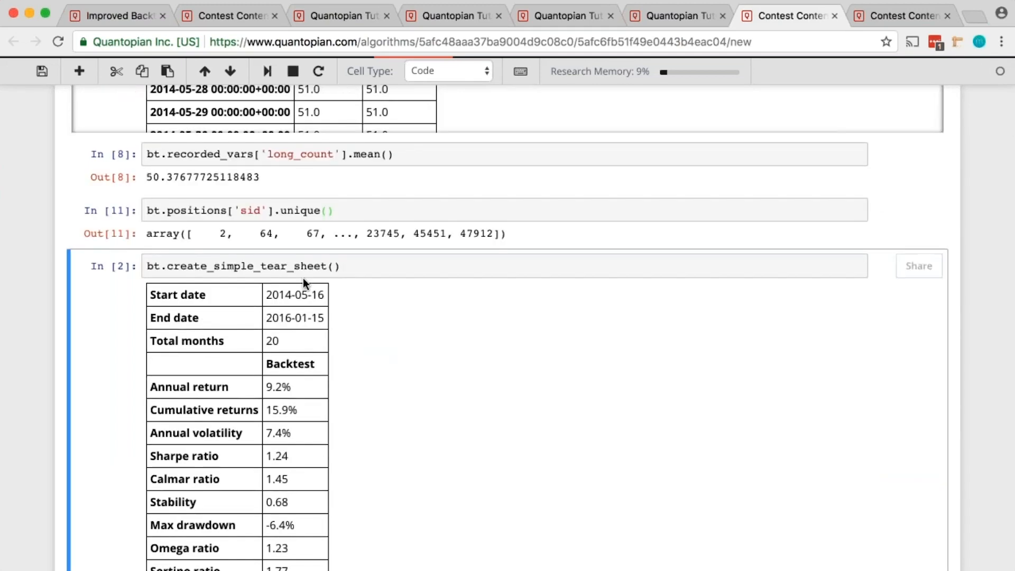
click(251, 258)
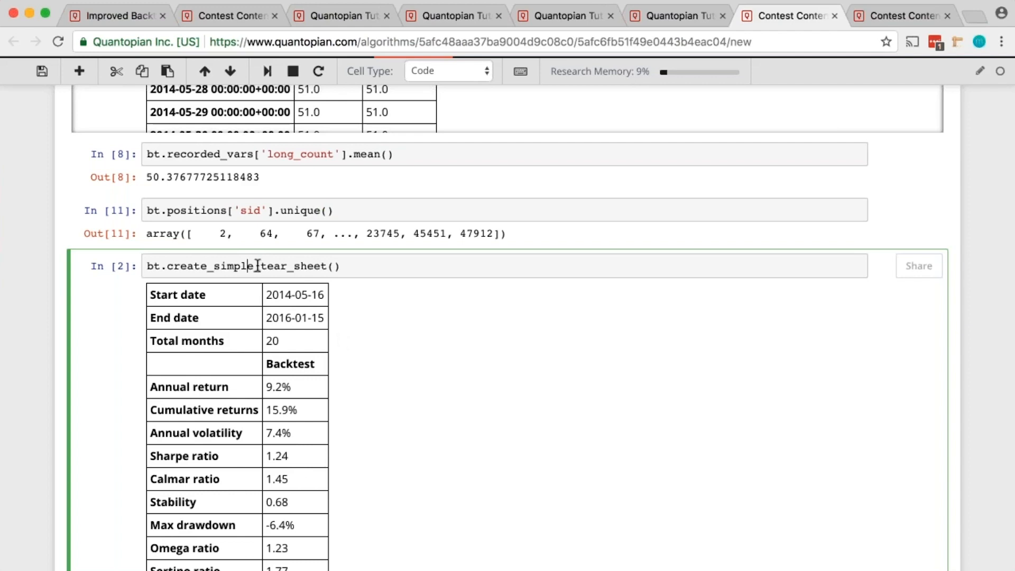
drag(257, 266, 228, 262)
click(490, 334)
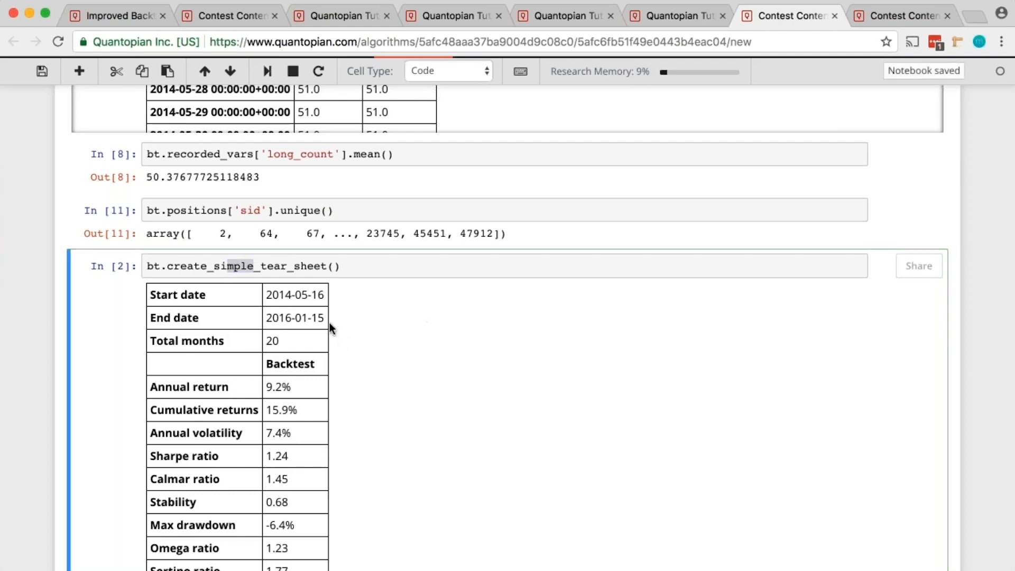
scroll(329, 322, down, 5)
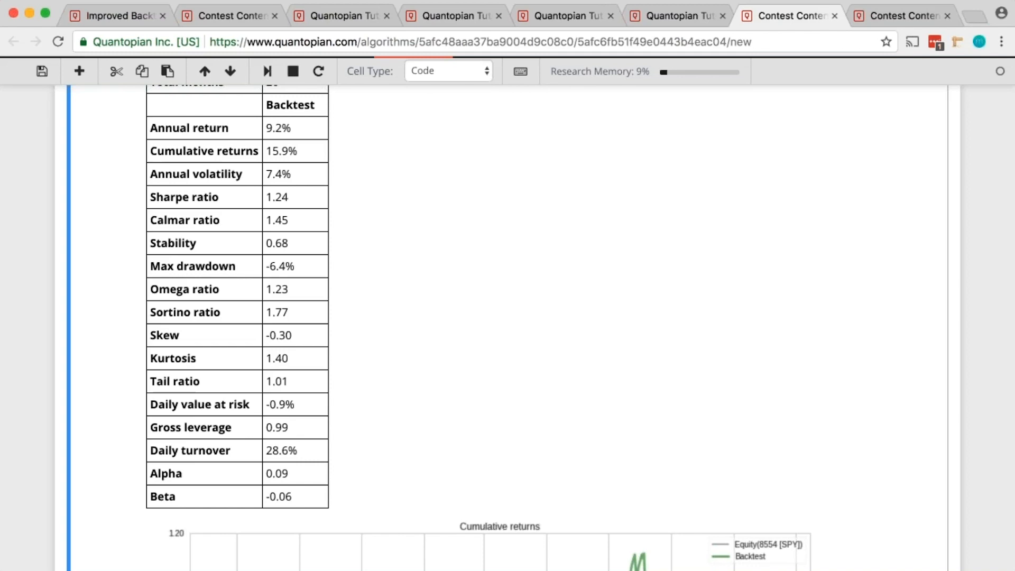
scroll(479, 328, down, 5)
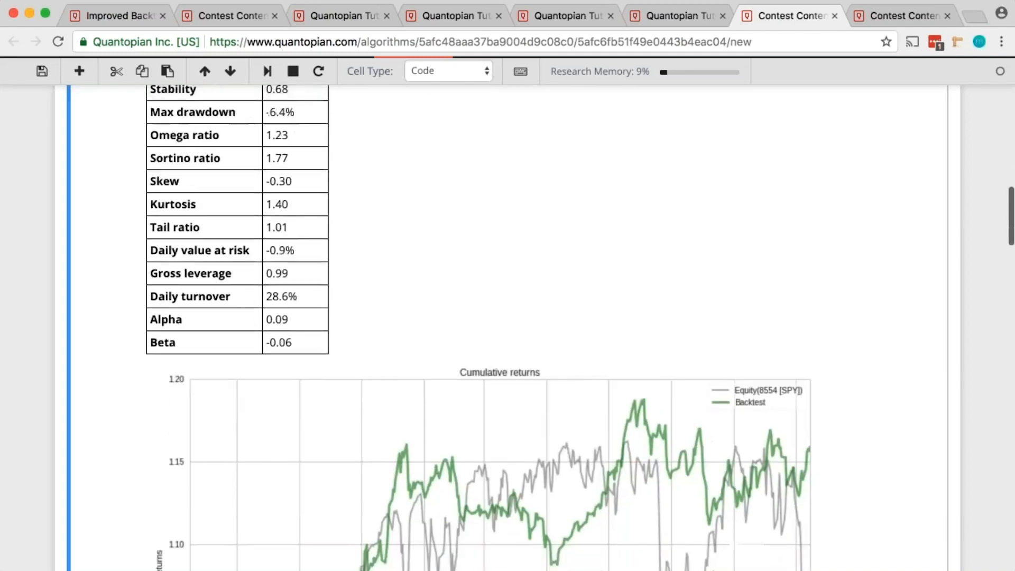
Examine the tear sheet's charts for cumulative returns, rolling beta, rolling Sharpe, drawdown, exposure and top 10 holdings.
scroll(479, 328, down, 4)
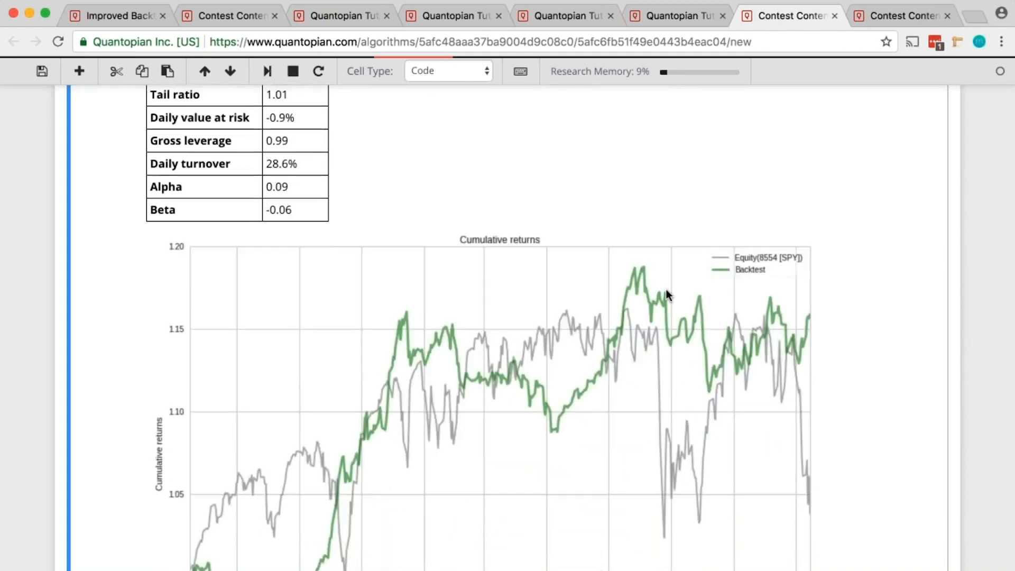
scroll(493, 445, down, 9)
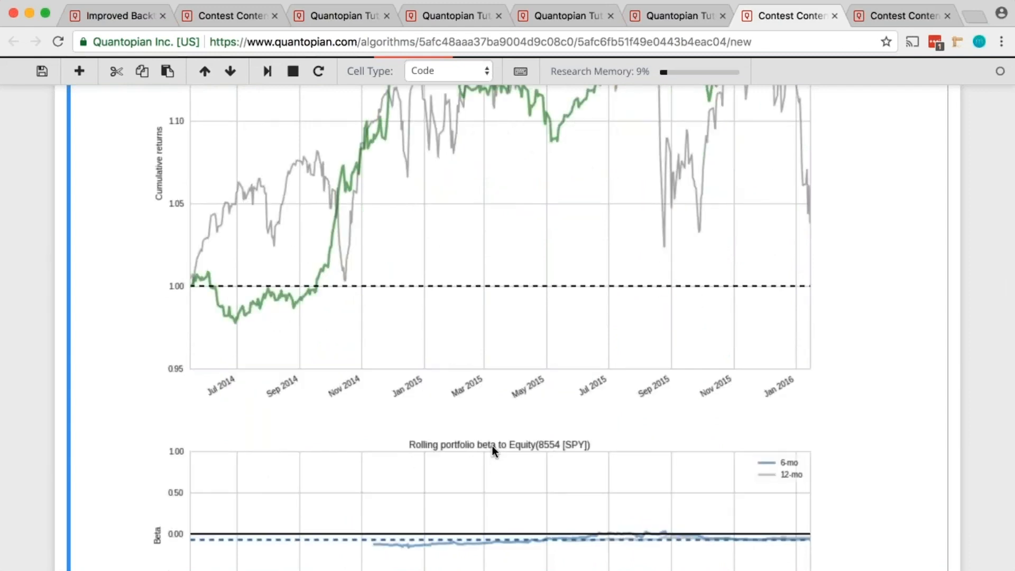
scroll(493, 445, down, 4)
scroll(492, 445, down, 3)
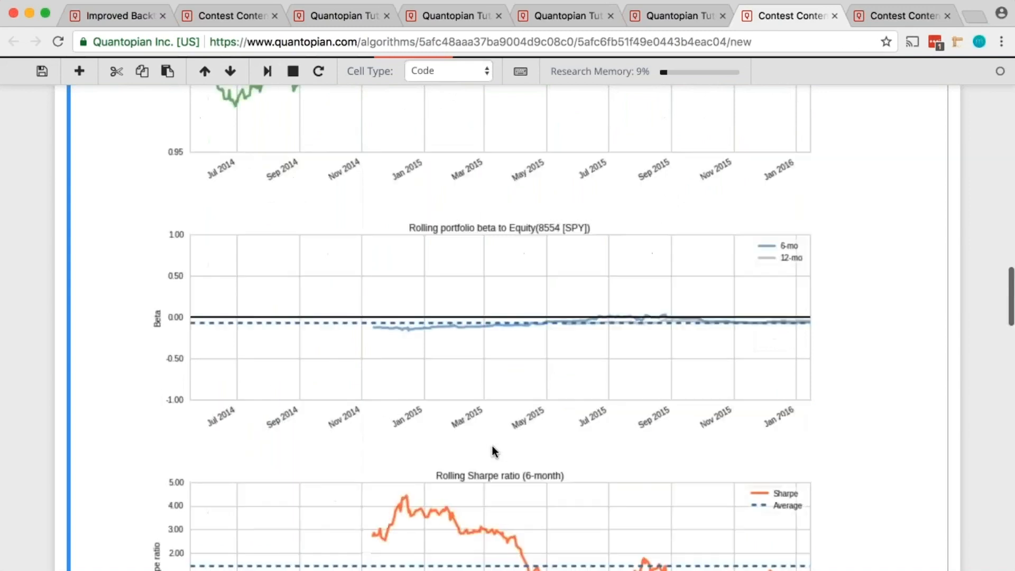
scroll(493, 446, down, 9)
scroll(270, 315, down, 5)
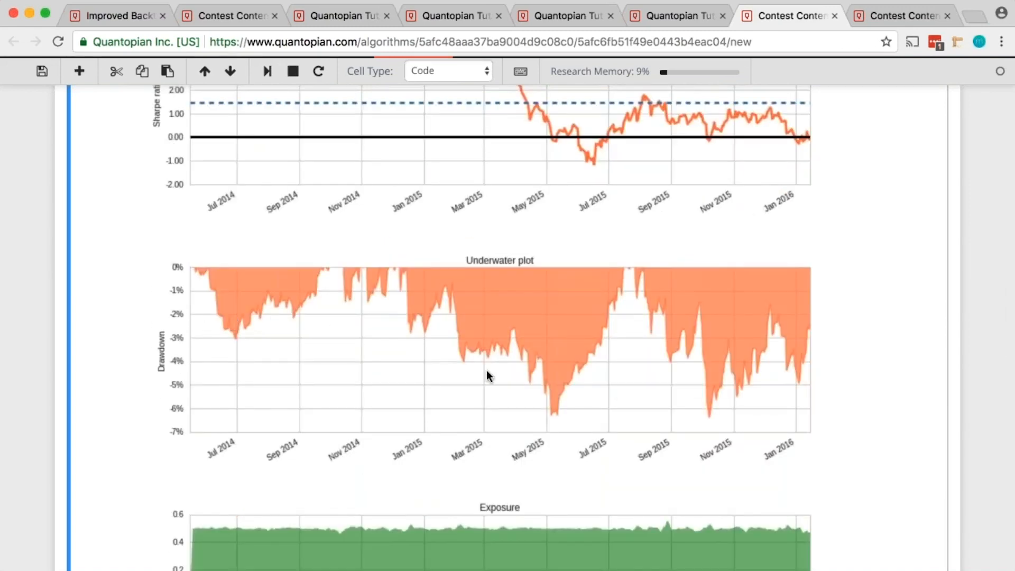
scroll(690, 351, down, 4)
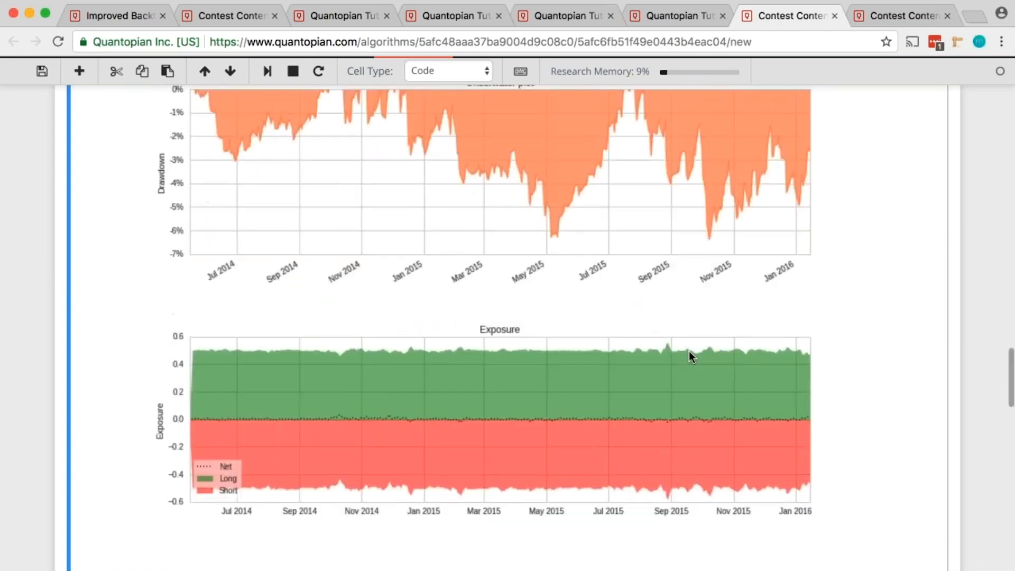
scroll(379, 286, down, 1)
scroll(378, 367, down, 4)
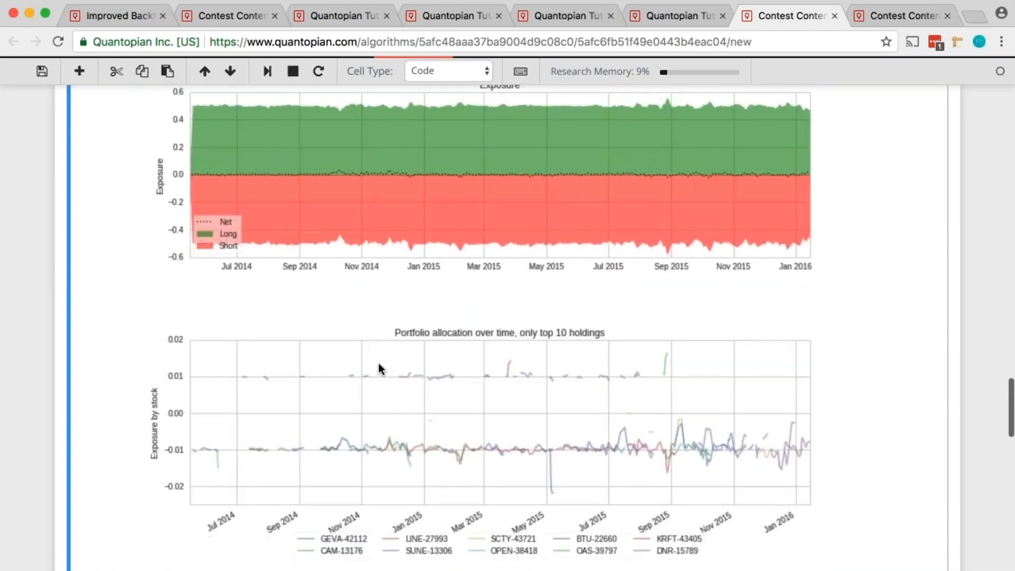
Examine the tear sheet's charts for portfolio allocation, total holdings, daily turnover and transaction time distribution.
scroll(379, 365, down, 2)
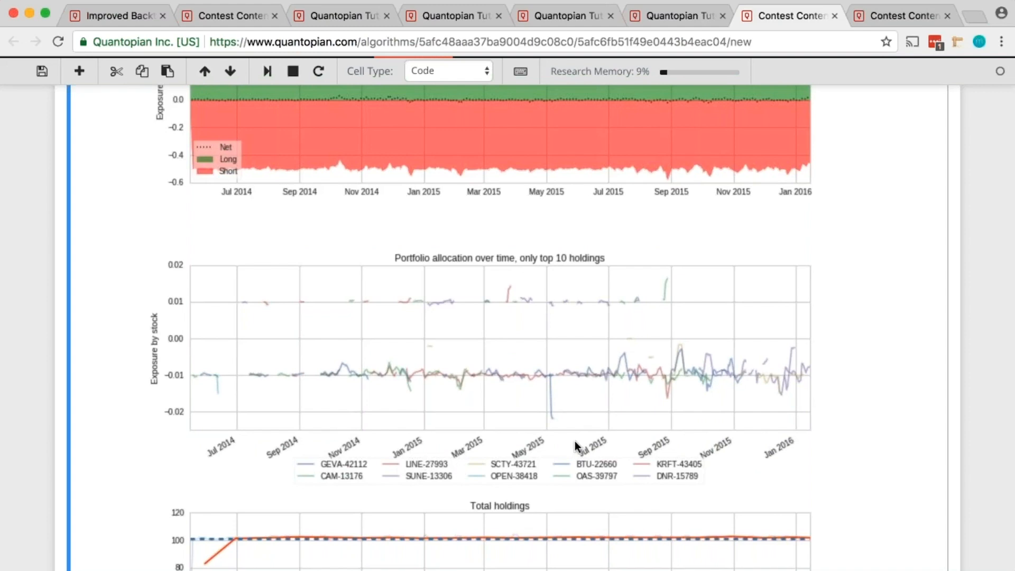
scroll(564, 372, down, 10)
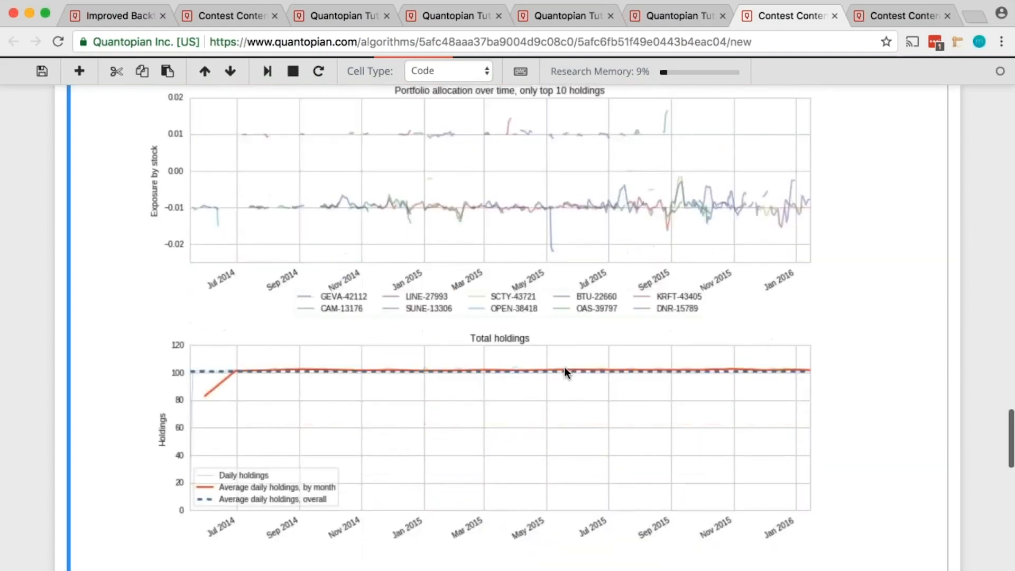
scroll(565, 372, down, 7)
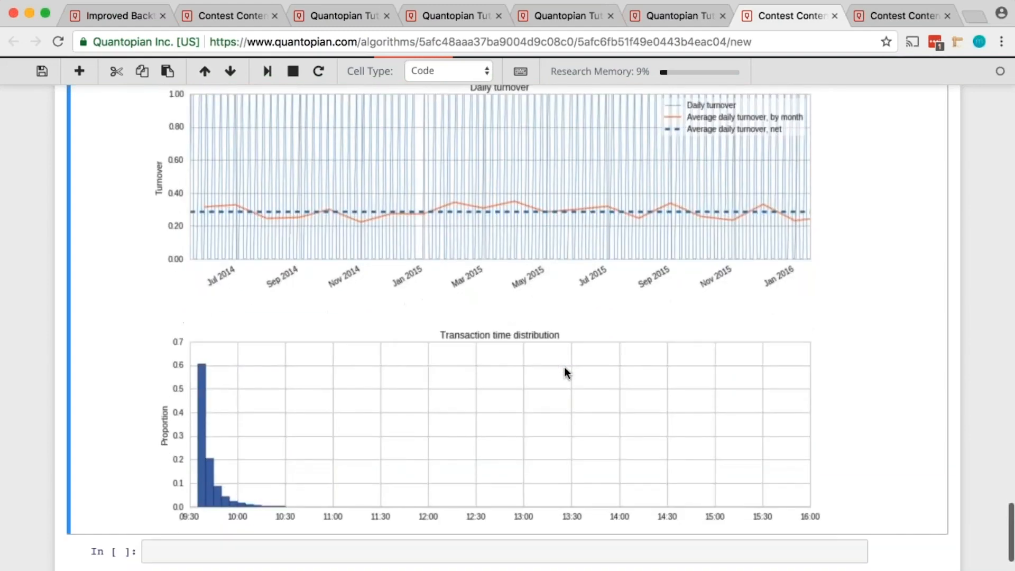
scroll(565, 372, up, 15)
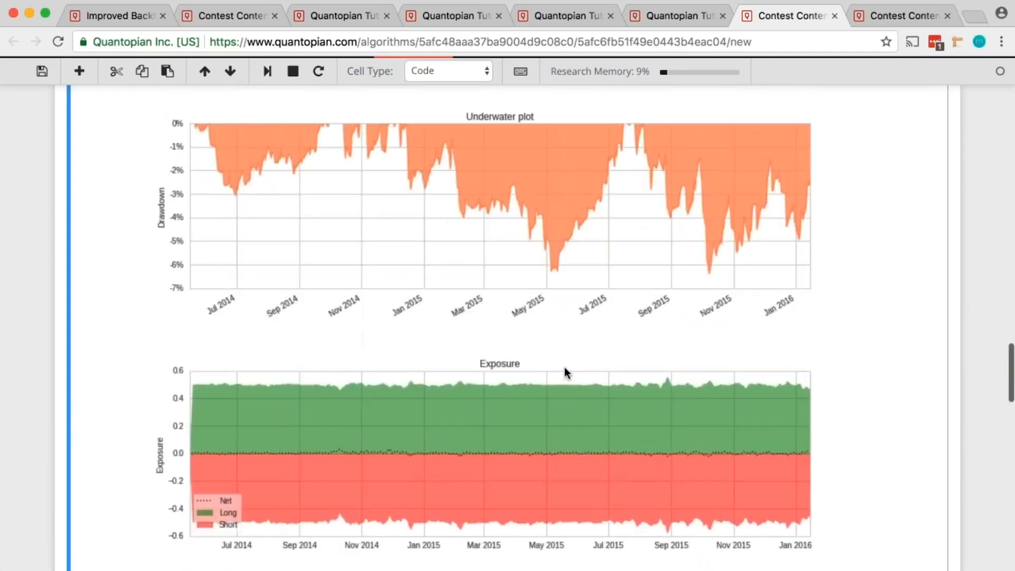
scroll(564, 372, up, 4)
scroll(565, 372, down, 18)
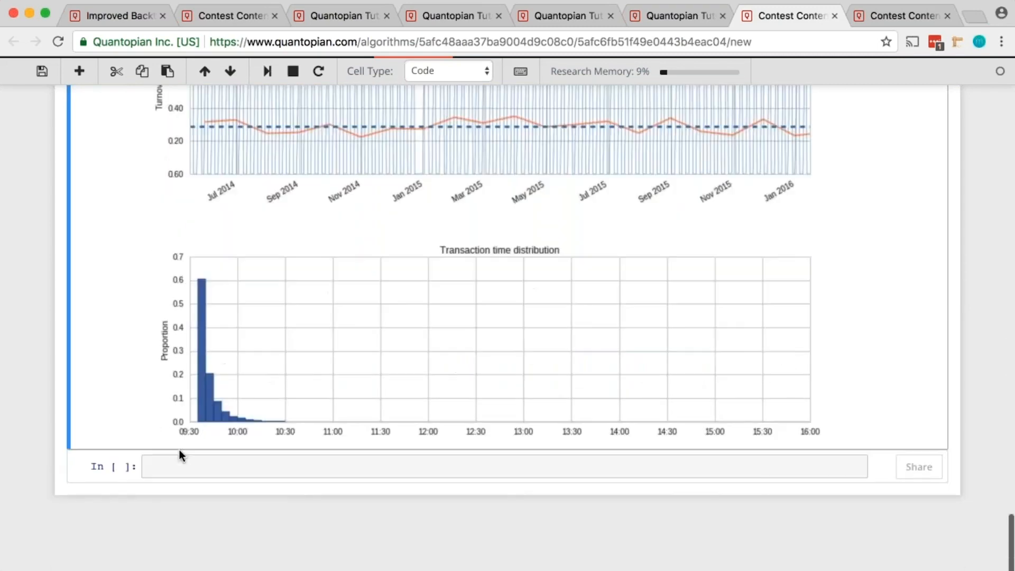
Enter bt.create_perf_attrib_tear_sheet() in the empty cell at the notebook's end and run it.
click(182, 466)
text(bt.)
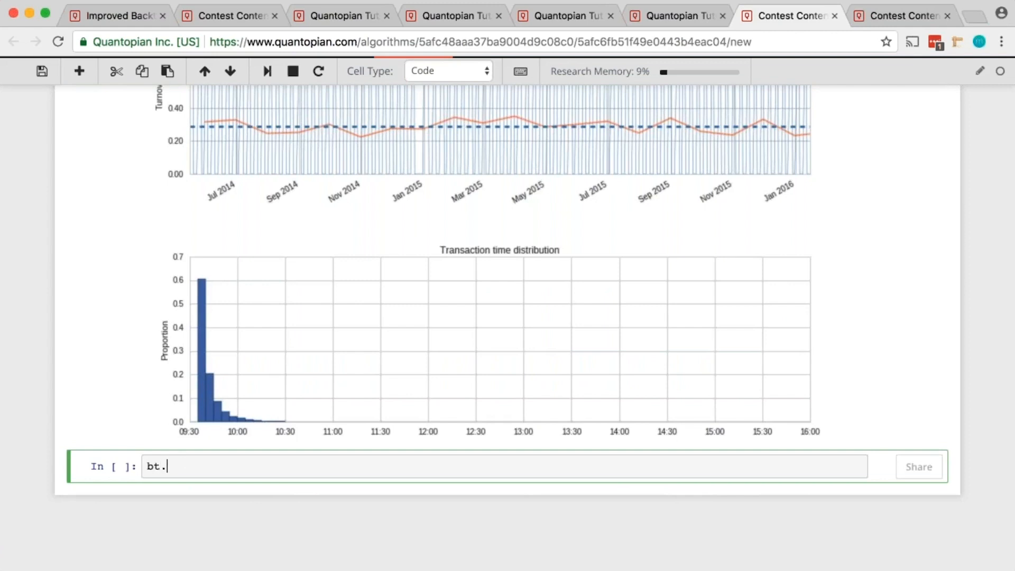
text(create)
key(Tab)
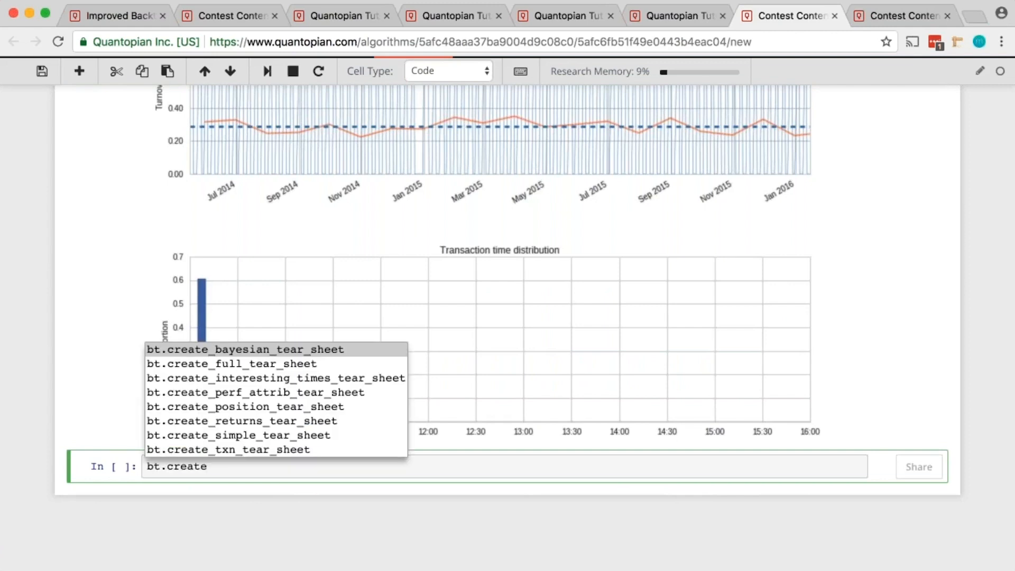
key(Down)
key(Down)
key(Down)
key(Return)
text(())
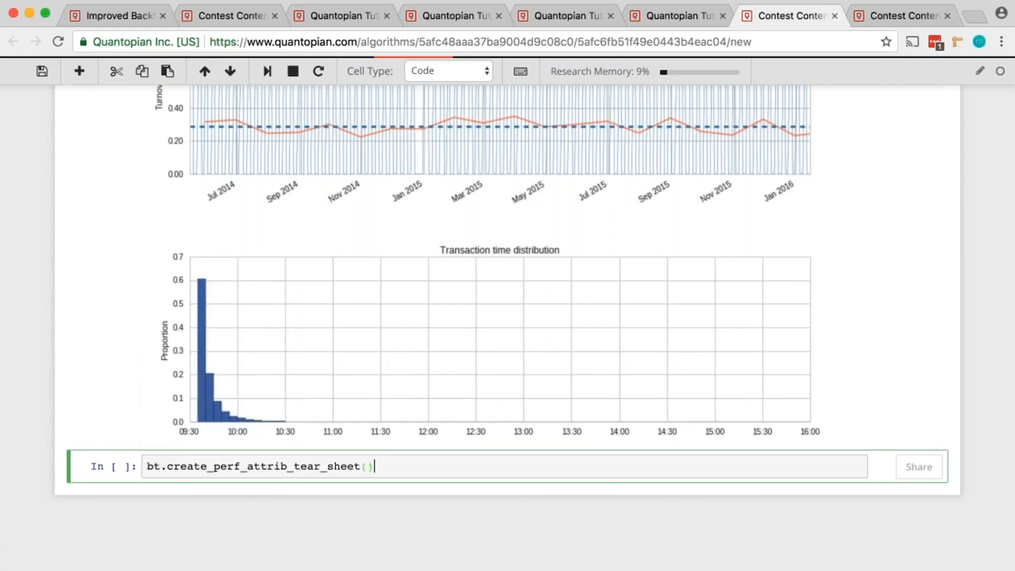
key(shift+Return)
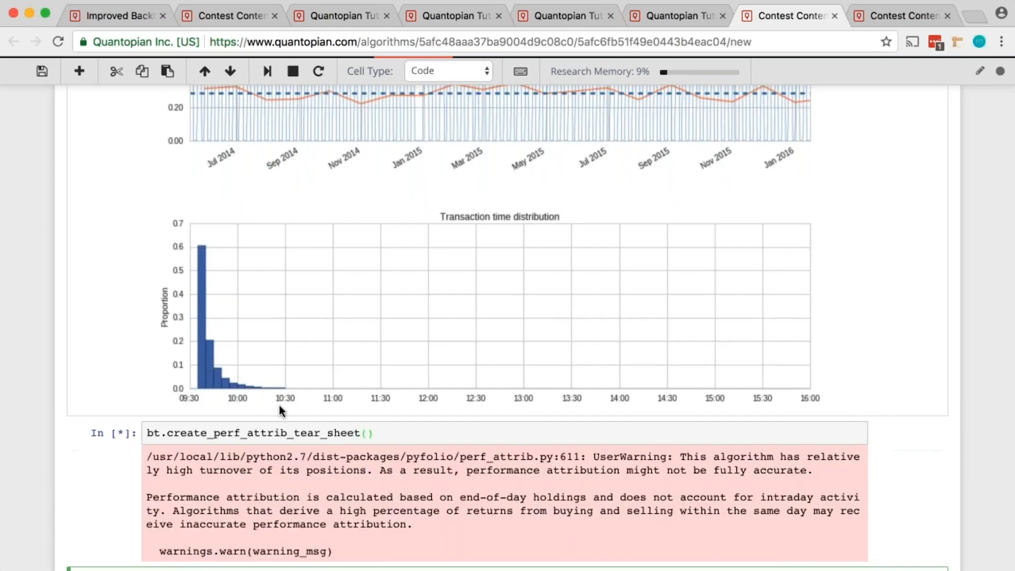
Examine the performance attribution output, including the summary statistics and the table of common risk factor exposures.
scroll(279, 405, down, 4)
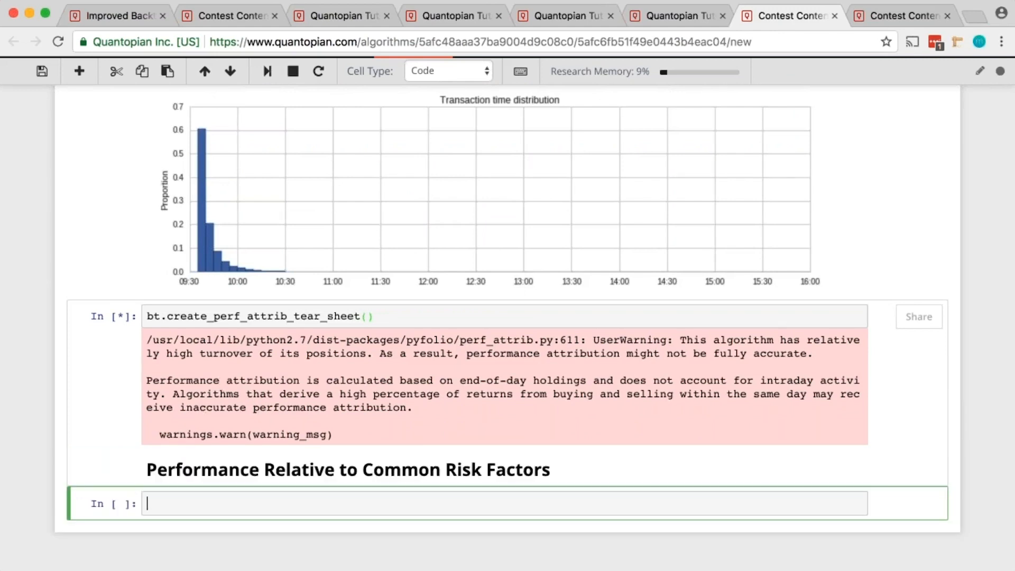
scroll(508, 317, down, 10)
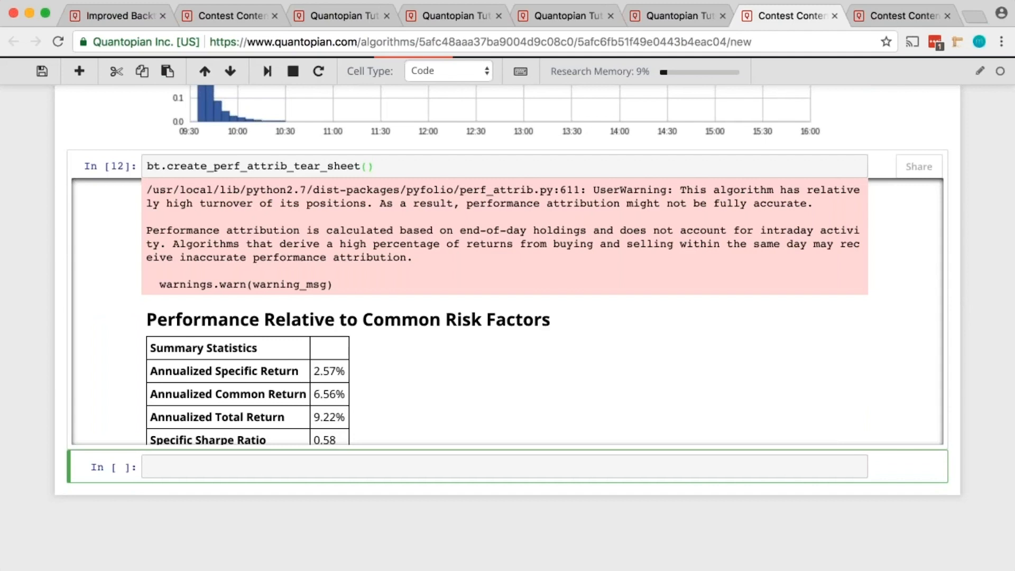
scroll(507, 312, down, 10)
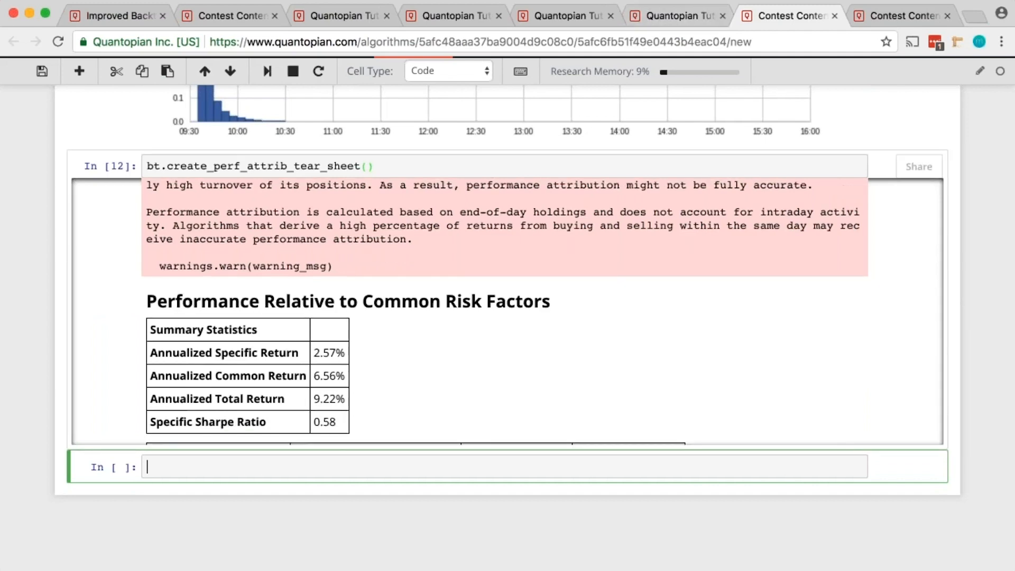
Return to the Backtest 6 results page and open its overview.
click(659, 18)
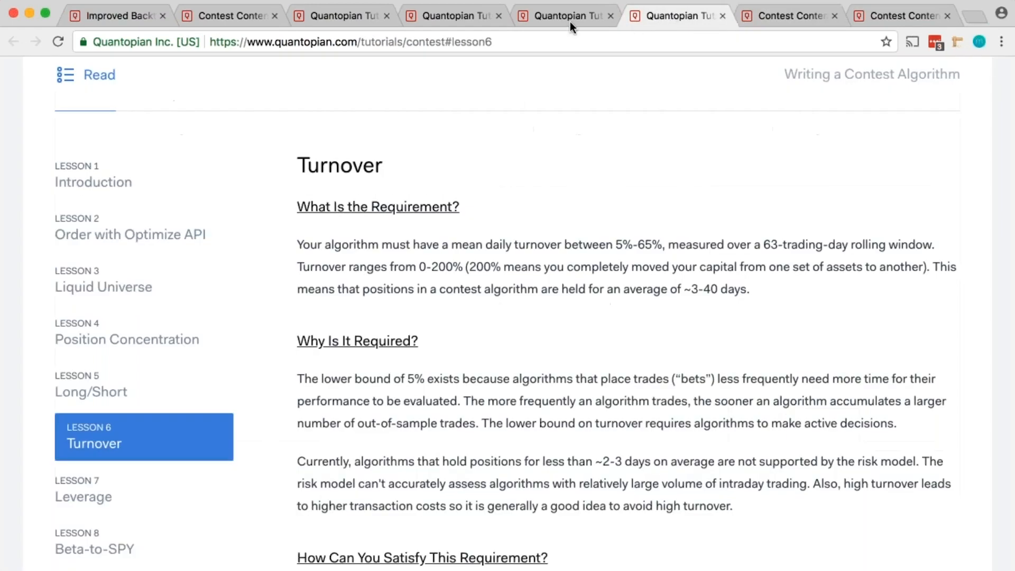
click(522, 17)
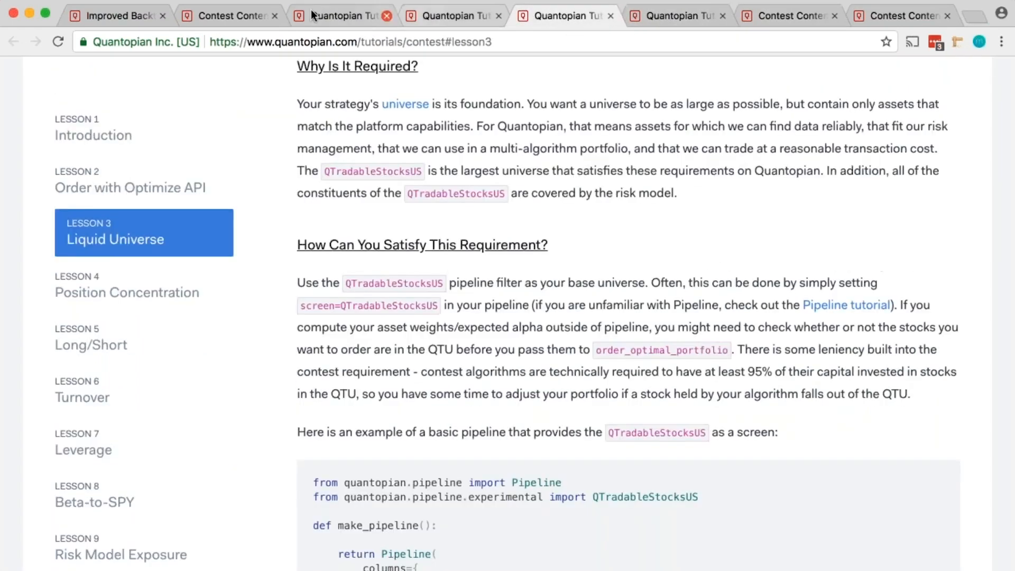
click(235, 12)
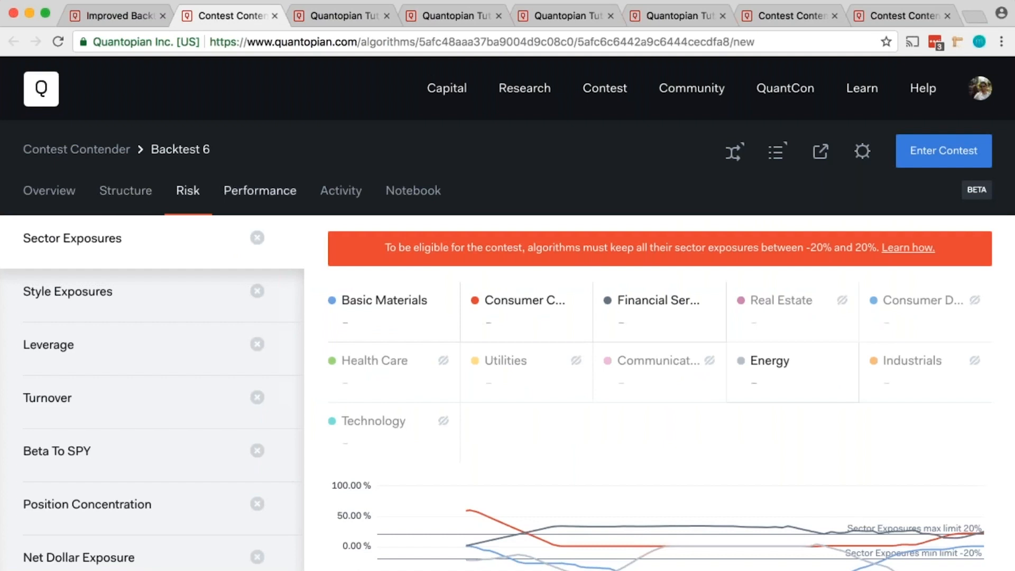
click(49, 191)
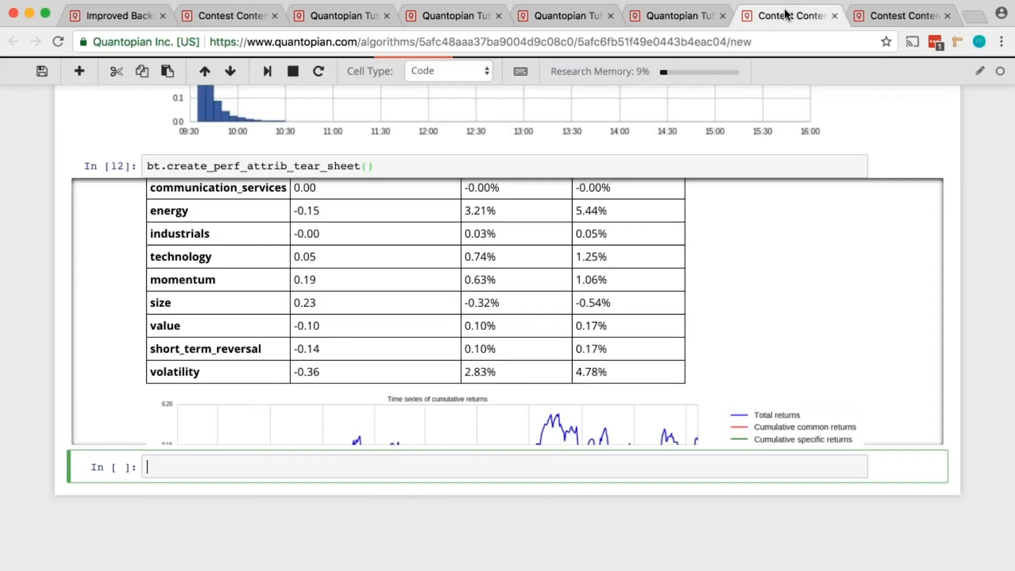
Go back to the Backtest 8 results and switch from the notebook to the overview.
click(788, 16)
click(870, 16)
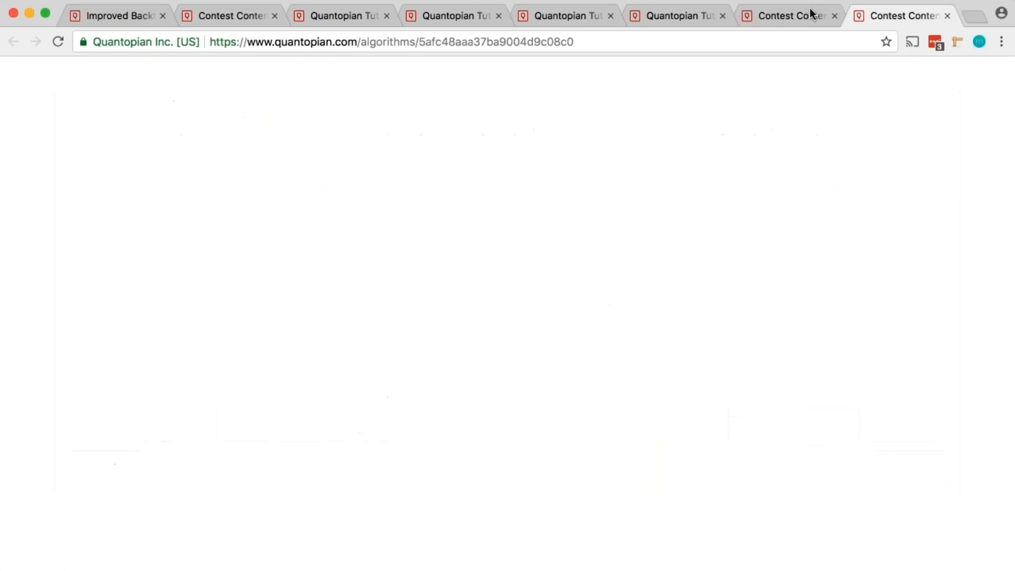
scroll(81, 246, up, 20)
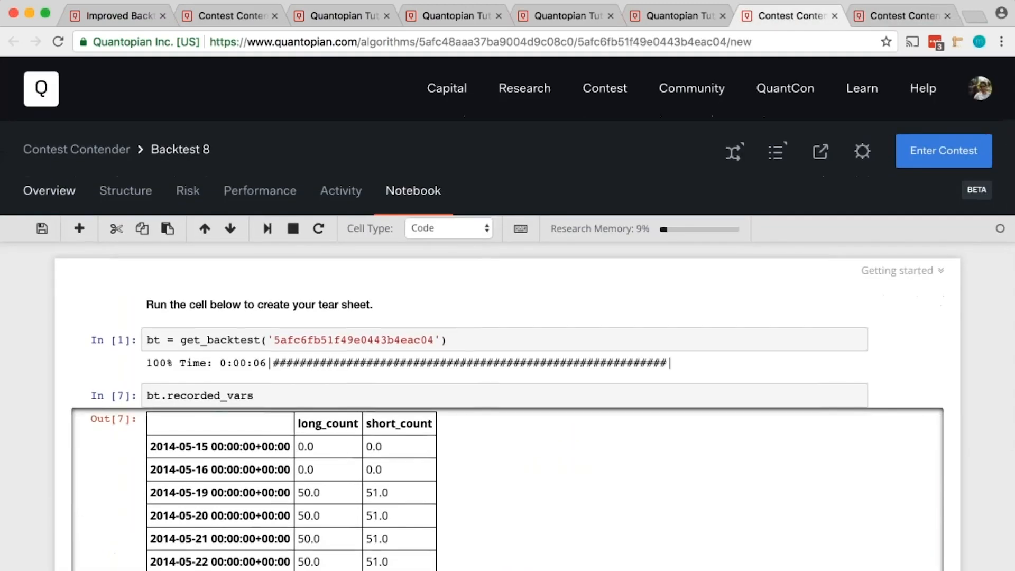
click(49, 190)
Open the contest entry form for Backtest 8, review it through to the submission terms and cancel it.
click(914, 147)
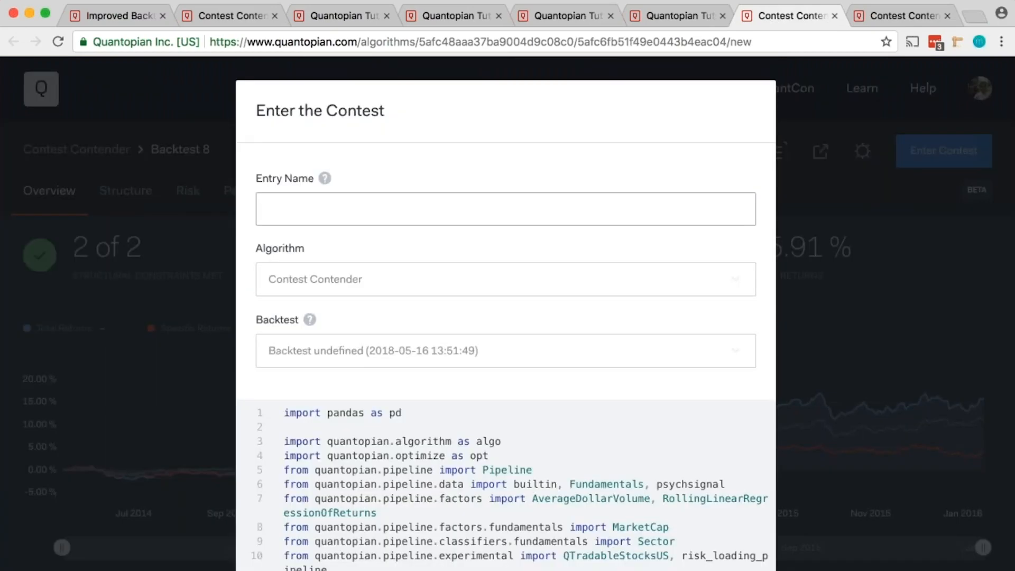
scroll(506, 317, down, 5)
click(648, 505)
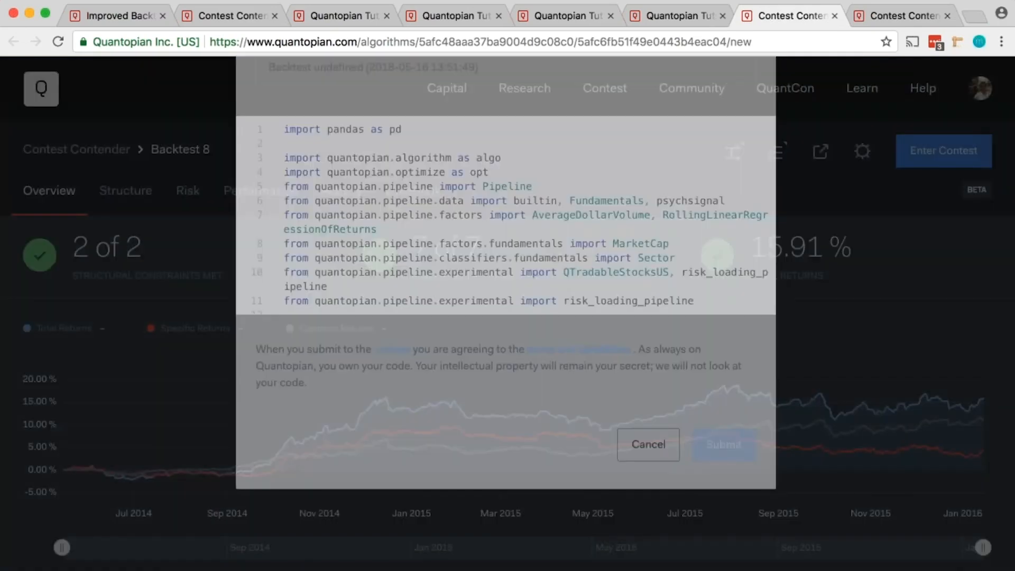